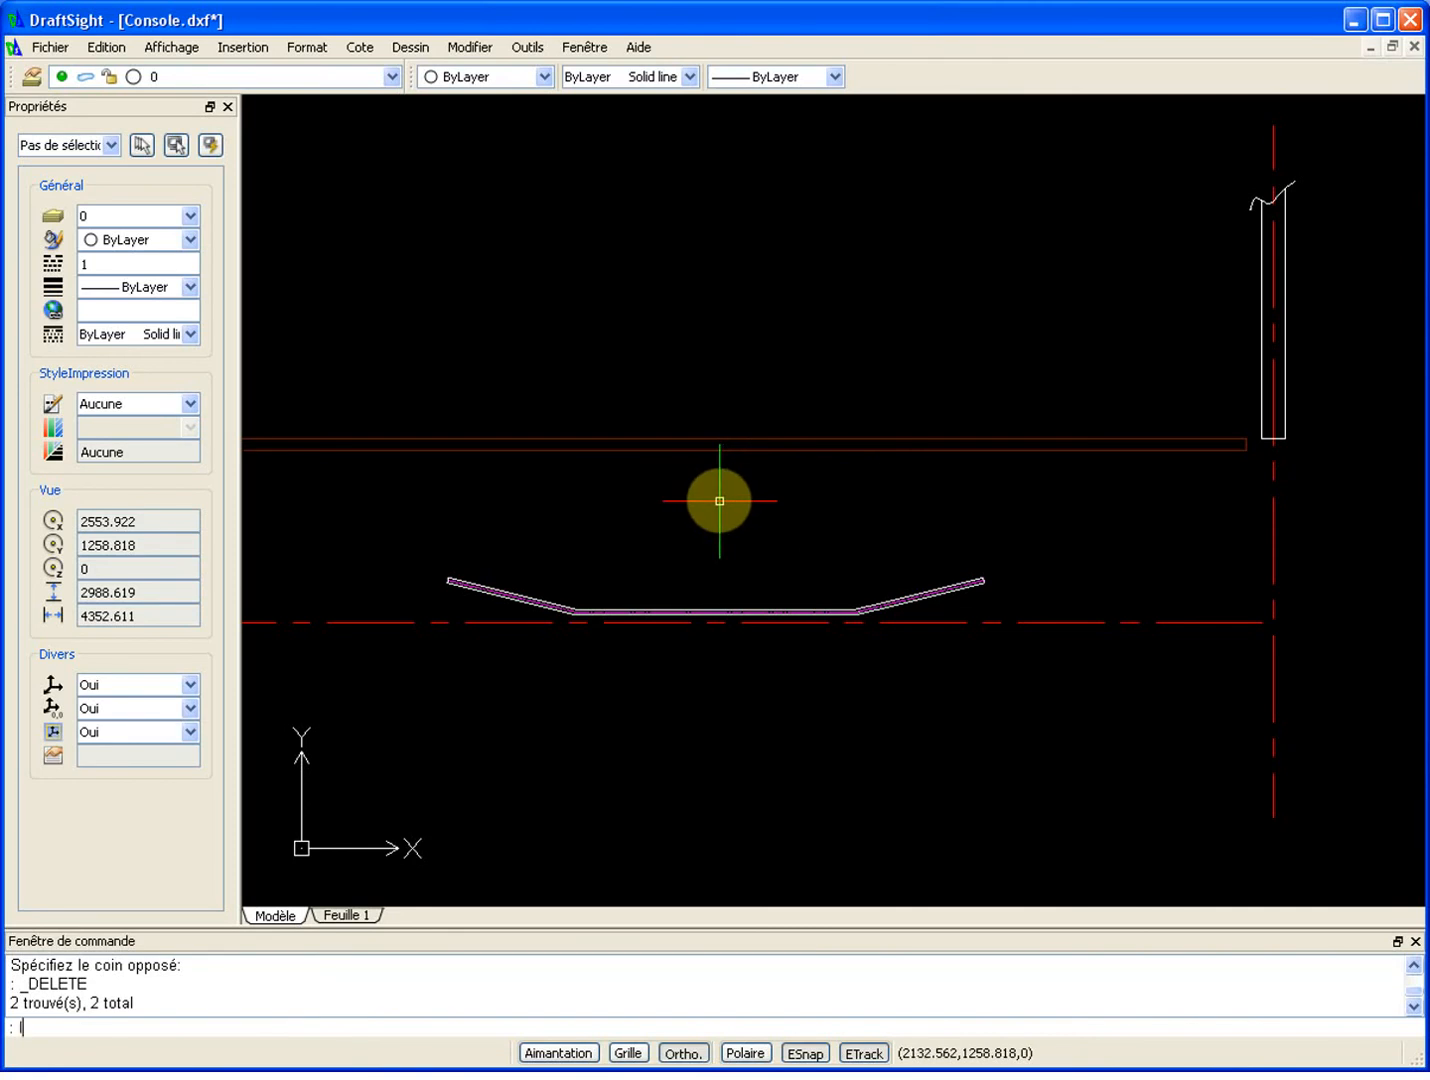
# Step: Draw a 1000-unit horizontal line between the brown beam and the bent profile, continued by a 30-unit vertical segment downward at its far end
pyautogui.write('l')
pyautogui.press('Return')
pyautogui.click(731, 489)
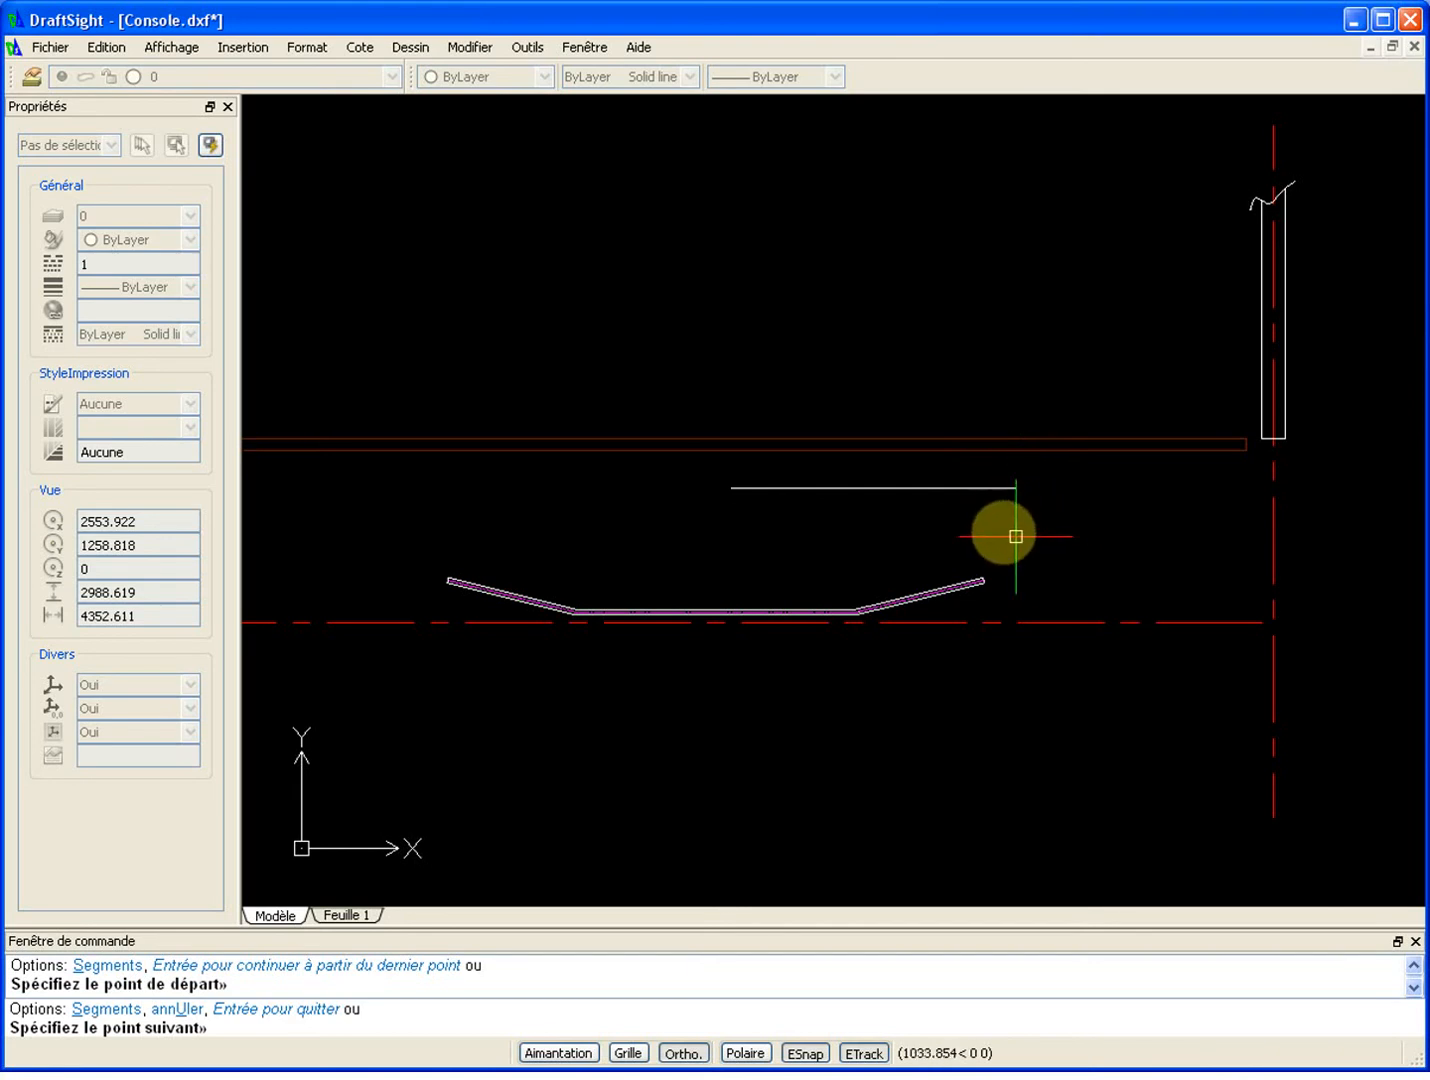
pyautogui.press('F8')
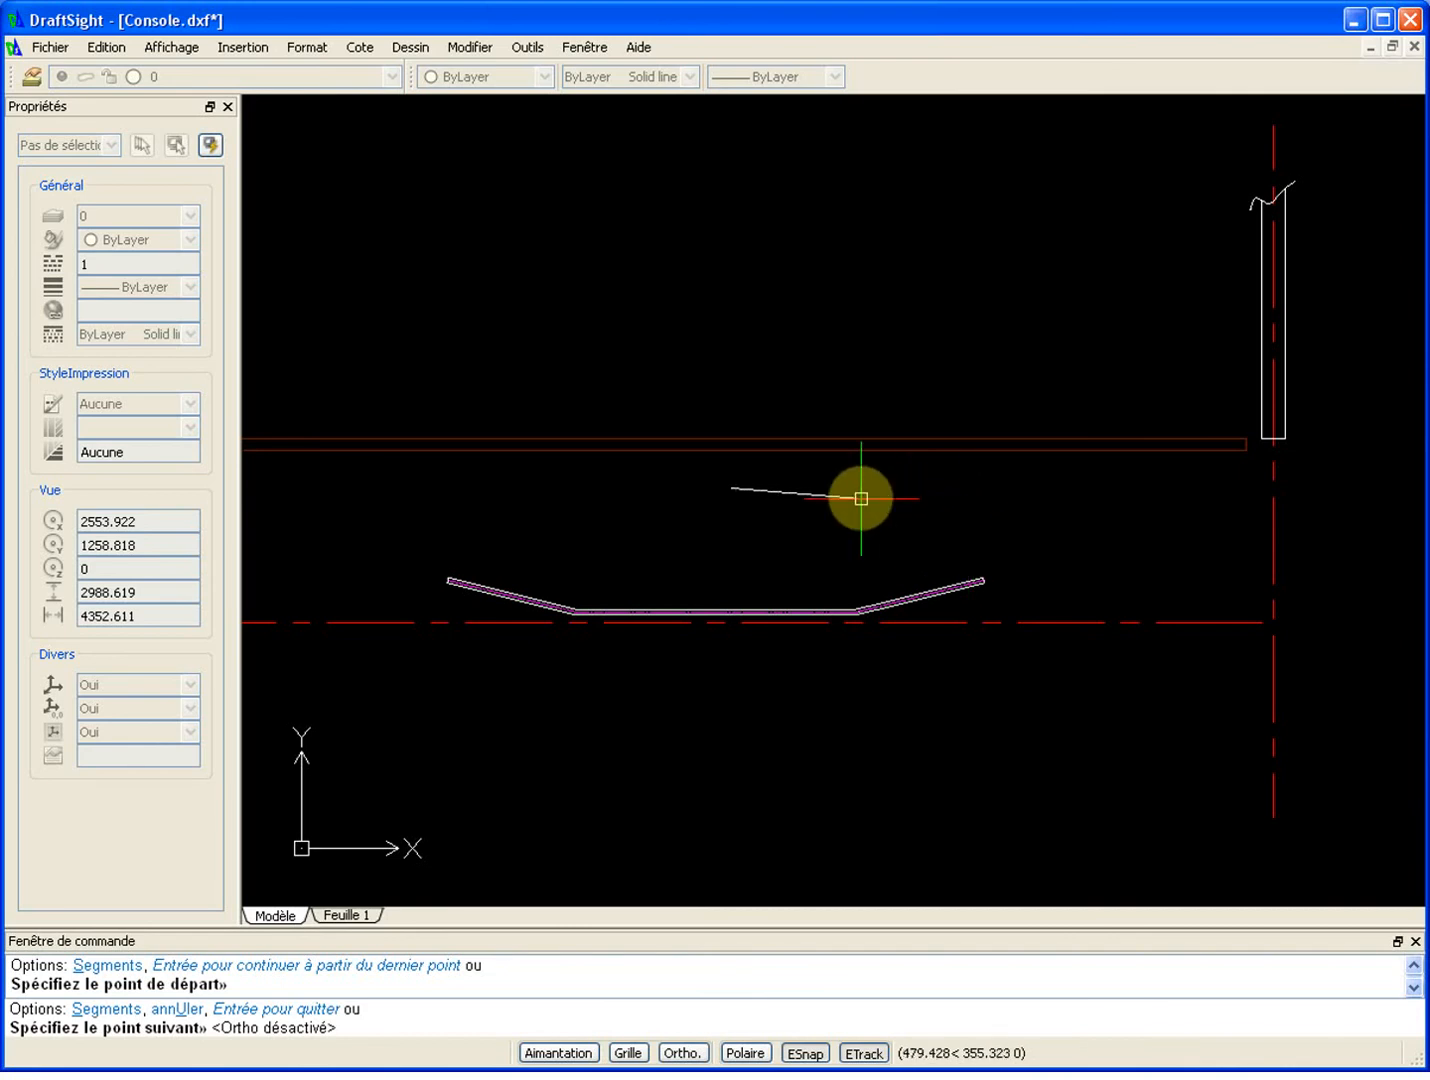
pyautogui.press('F8')
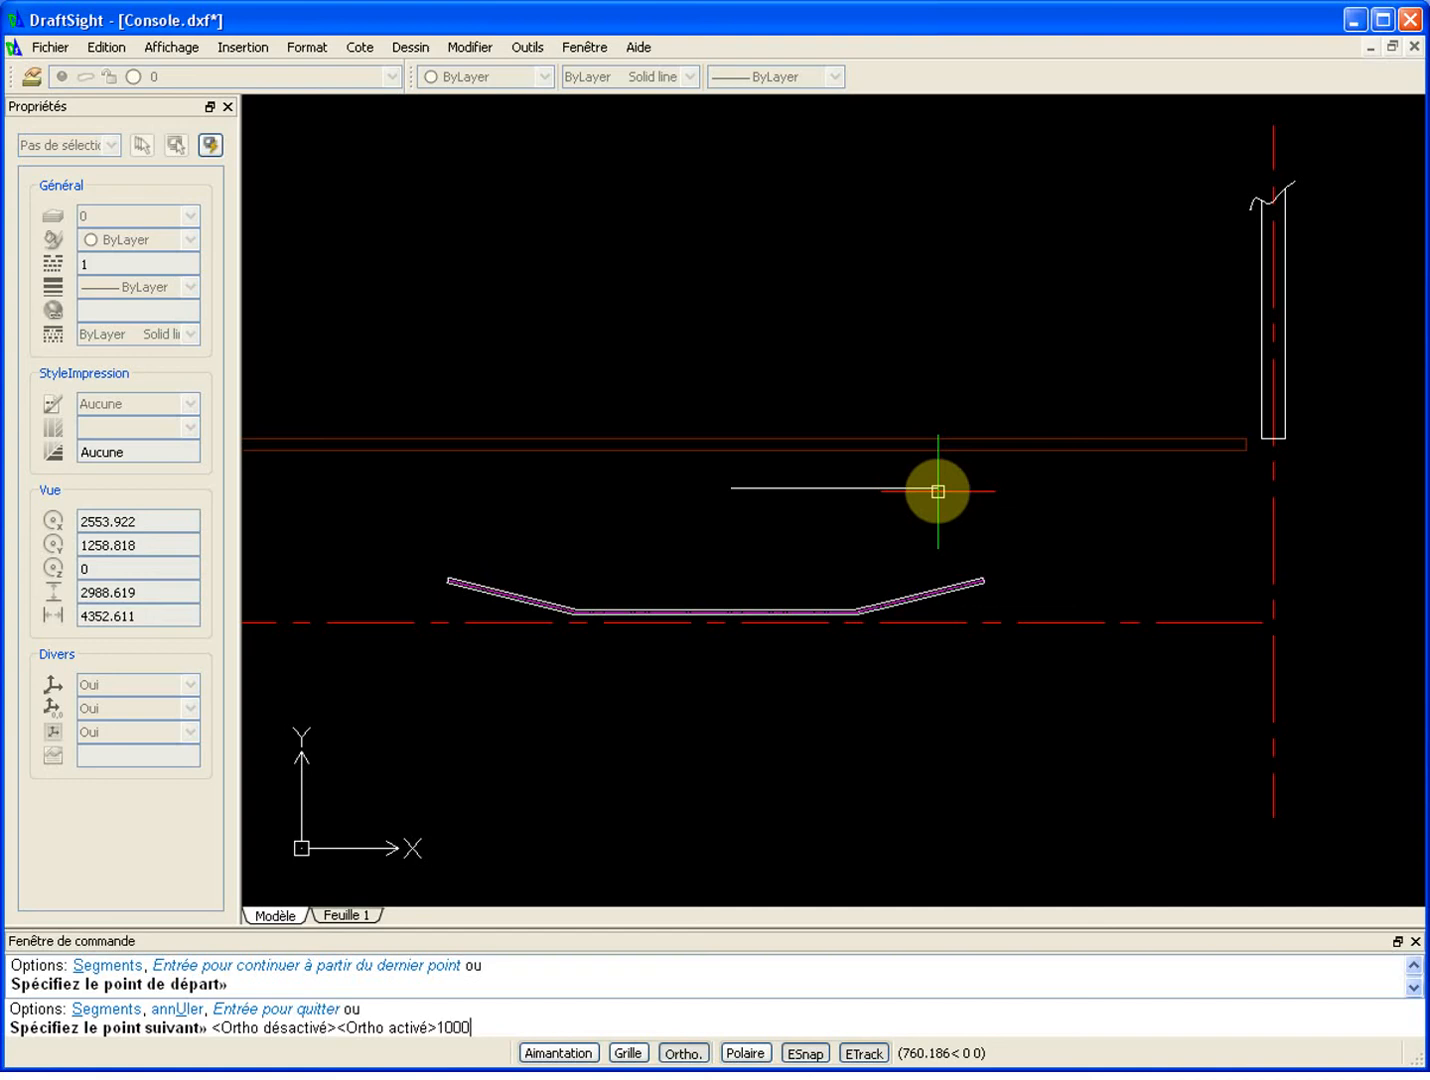
pyautogui.press('Return')
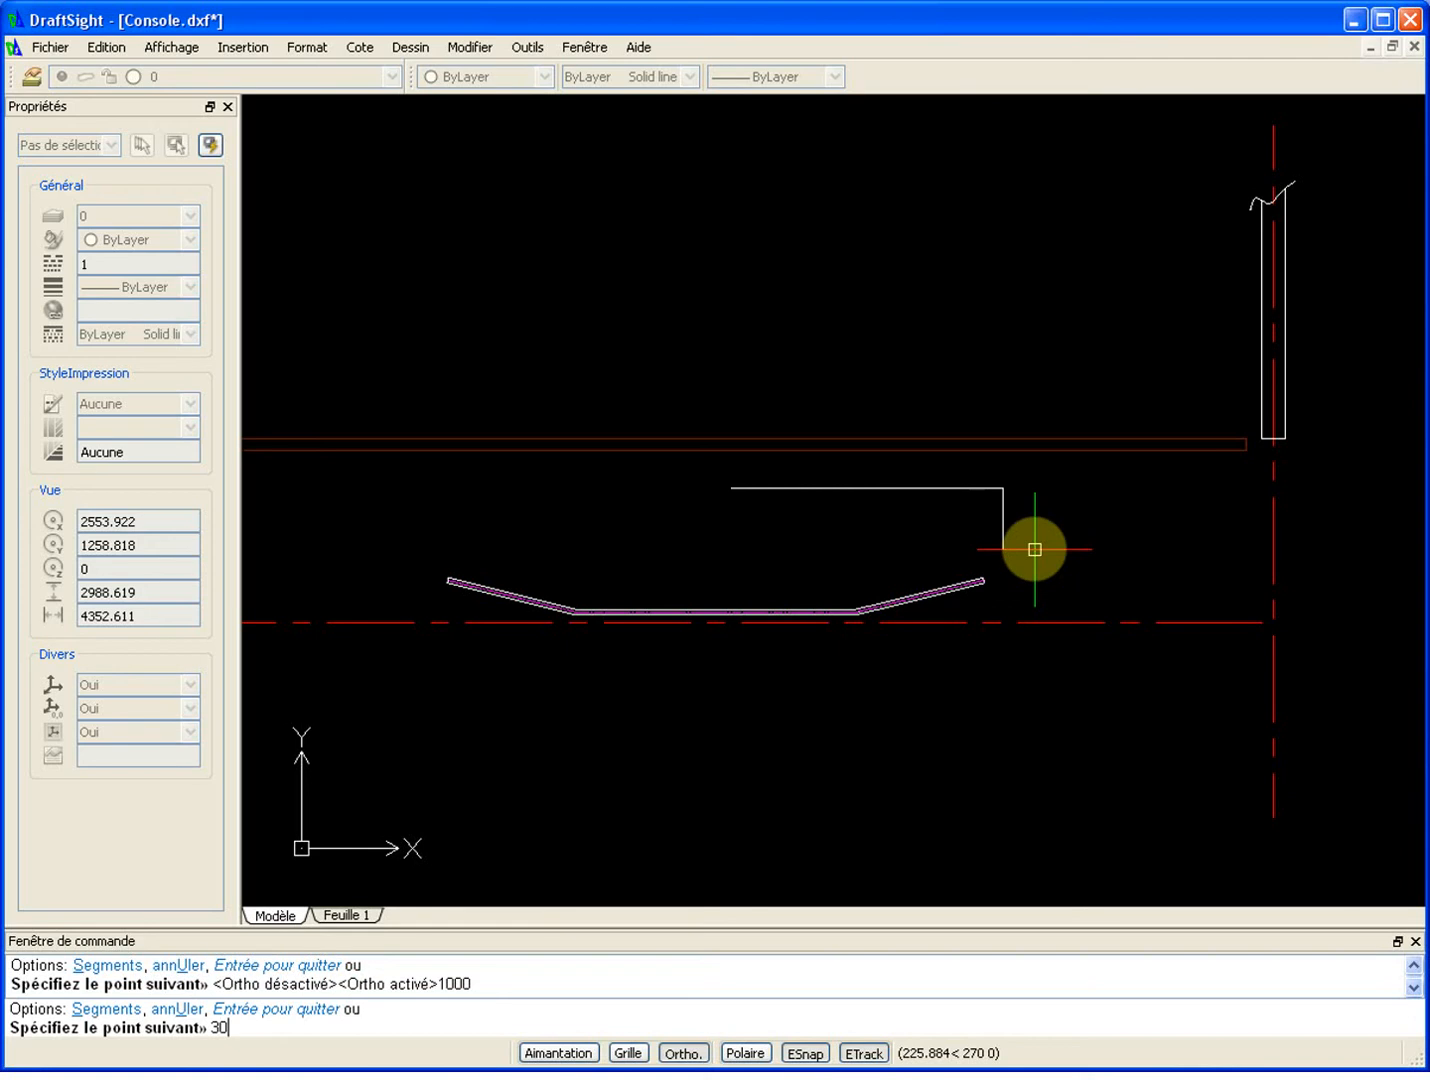
pyautogui.write('30')
pyautogui.press('Return')
pyautogui.press('Return')
# Step: Draw a sloping line from the horizontal line's free end to the lower end of the short vertical segment
pyautogui.scroll(3, 959, 516)
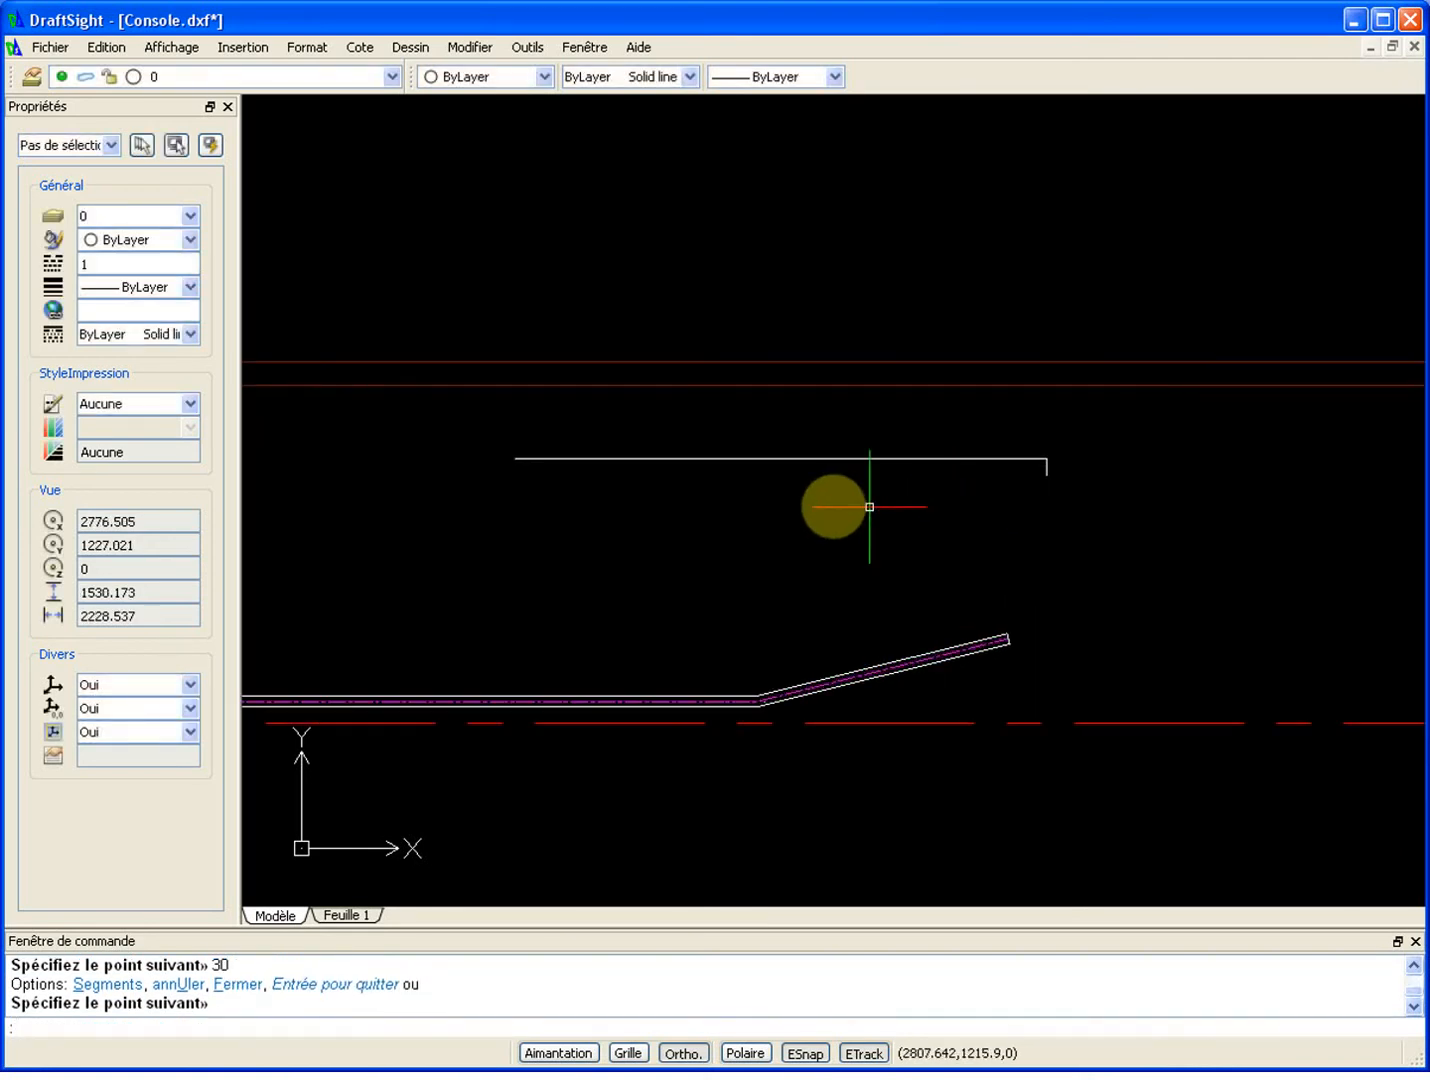
pyautogui.scroll(2, 519, 463)
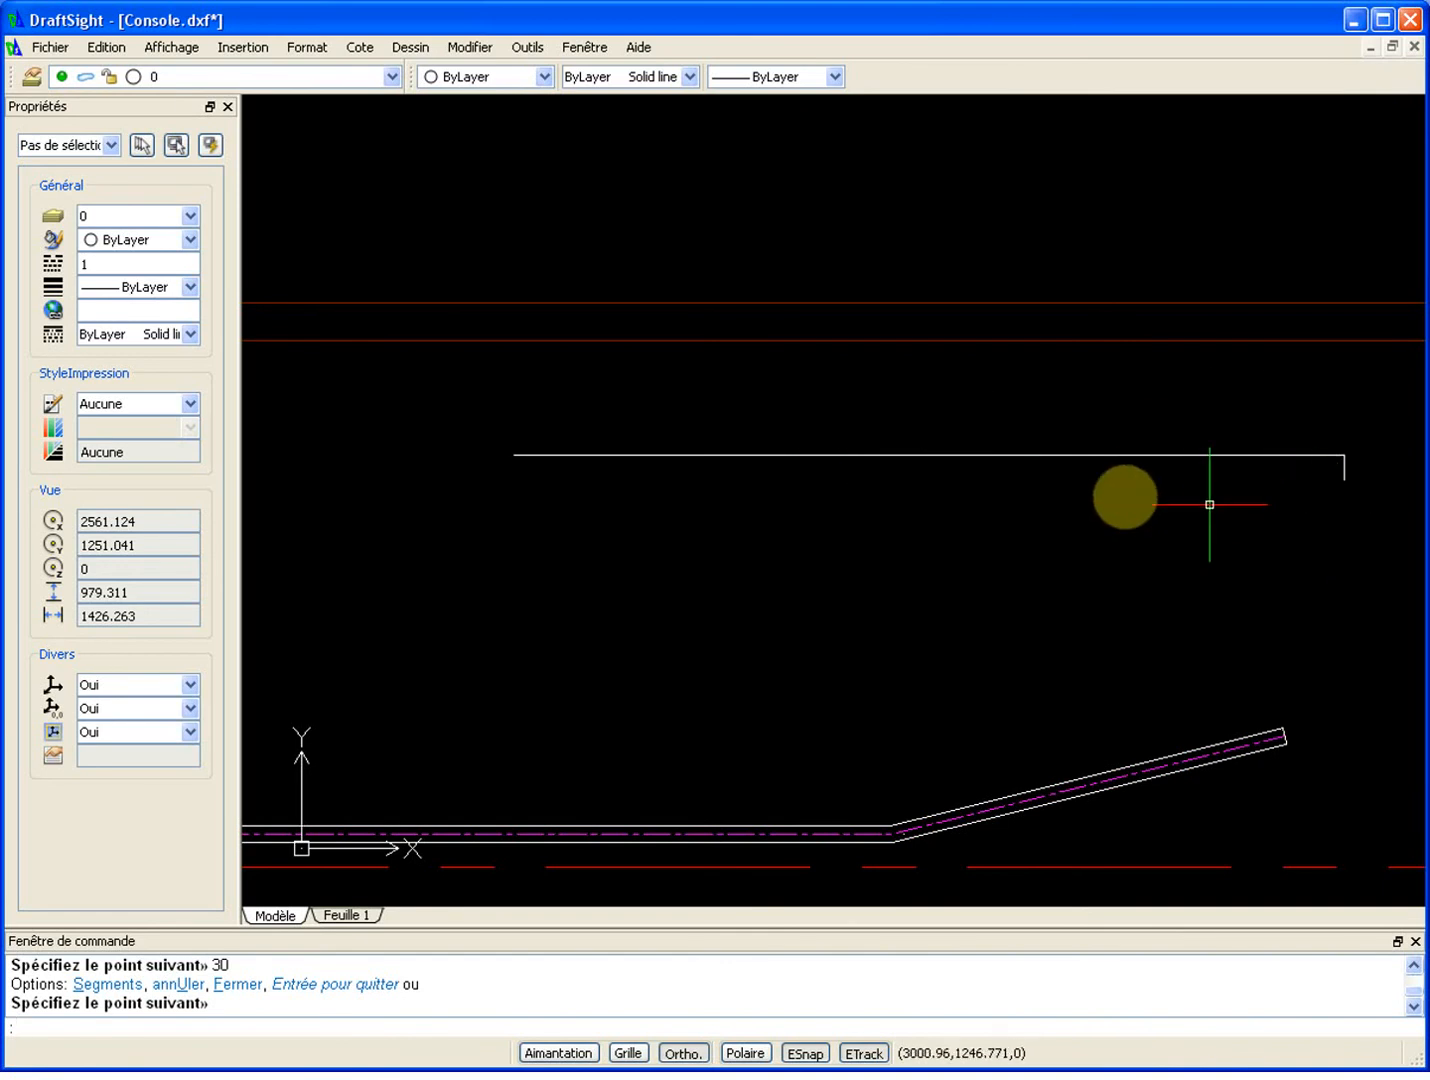
pyautogui.scroll(-3, 861, 485)
pyautogui.scroll(3, 624, 478)
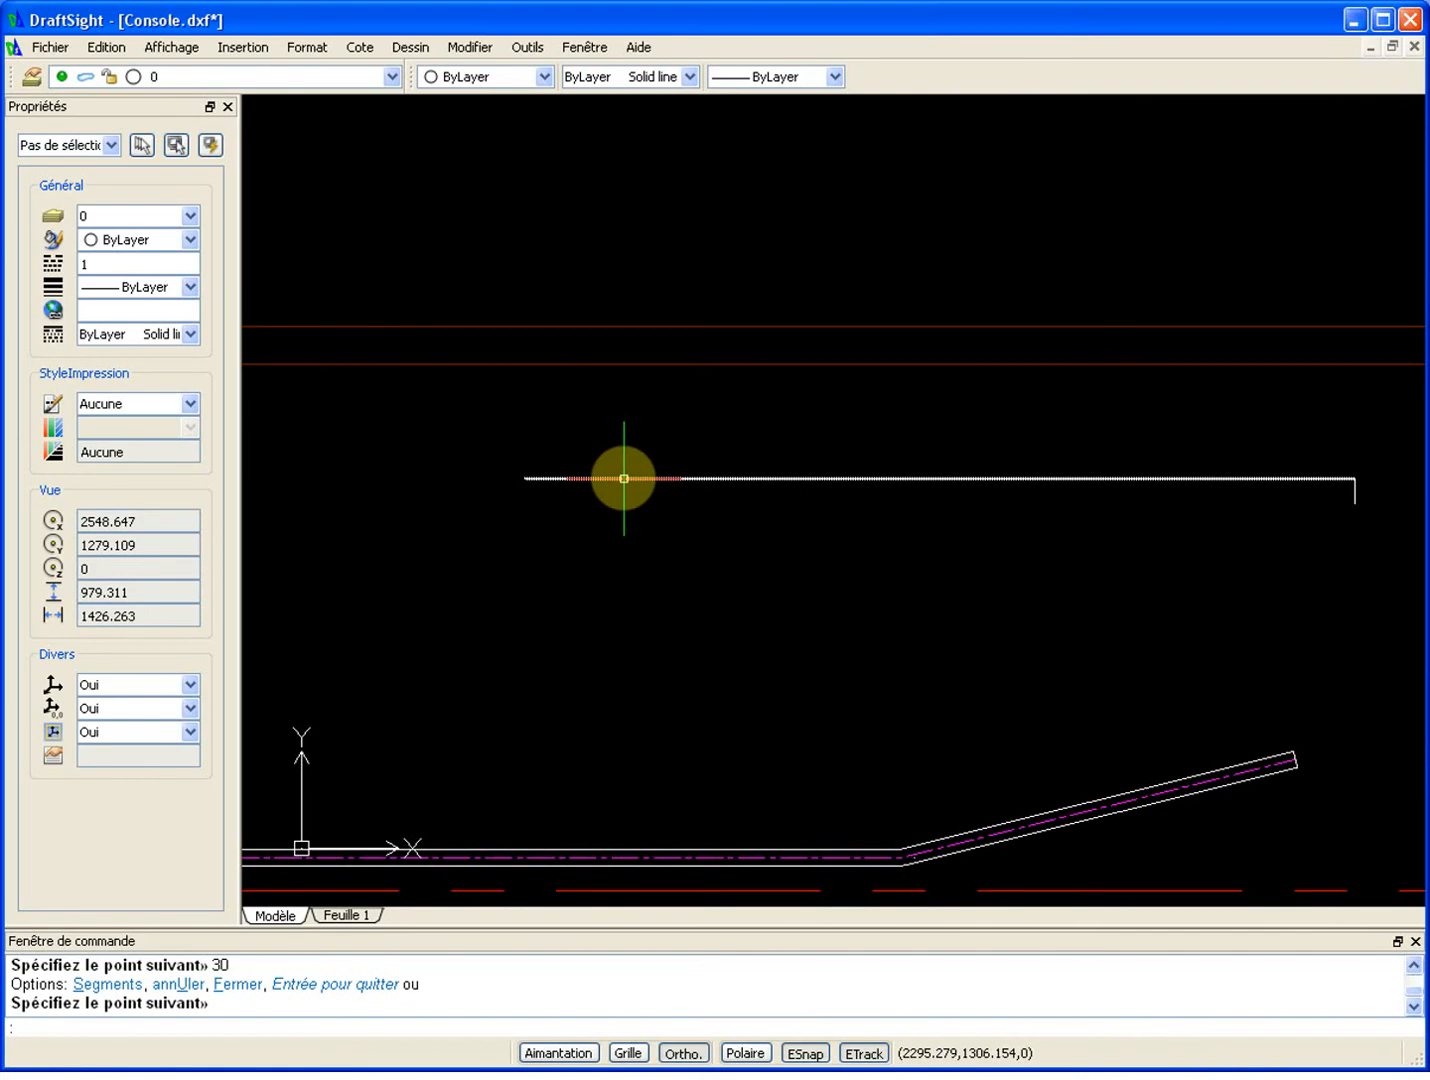
pyautogui.press('Return')
pyautogui.press('Return')
pyautogui.click(594, 478)
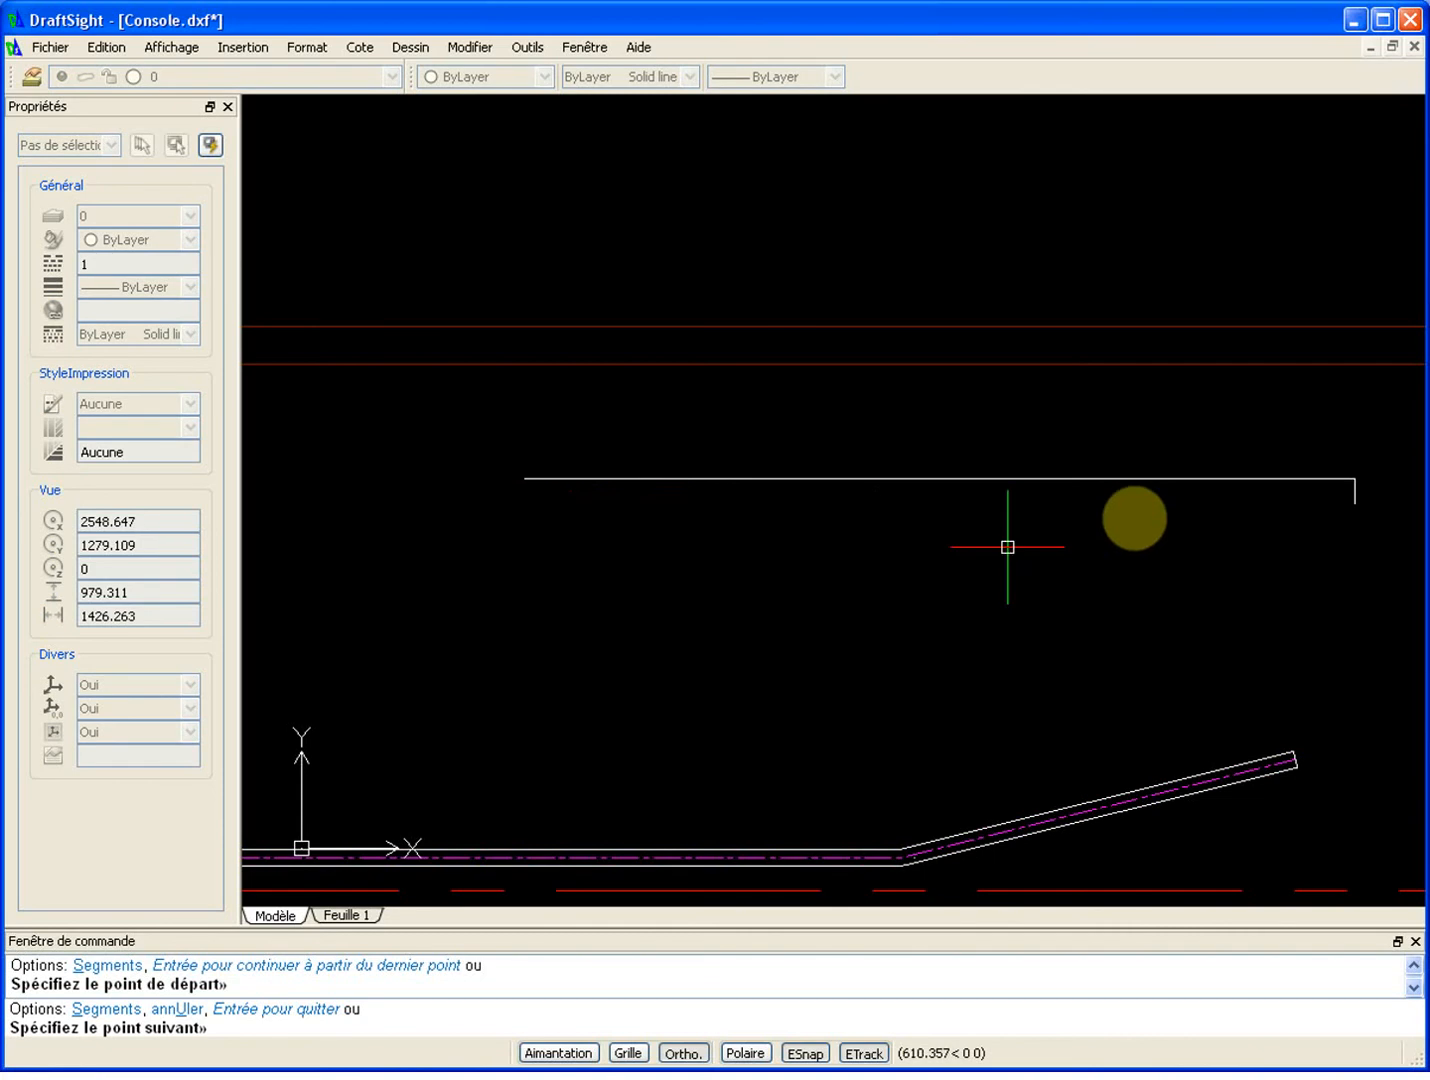
pyautogui.click(1357, 500)
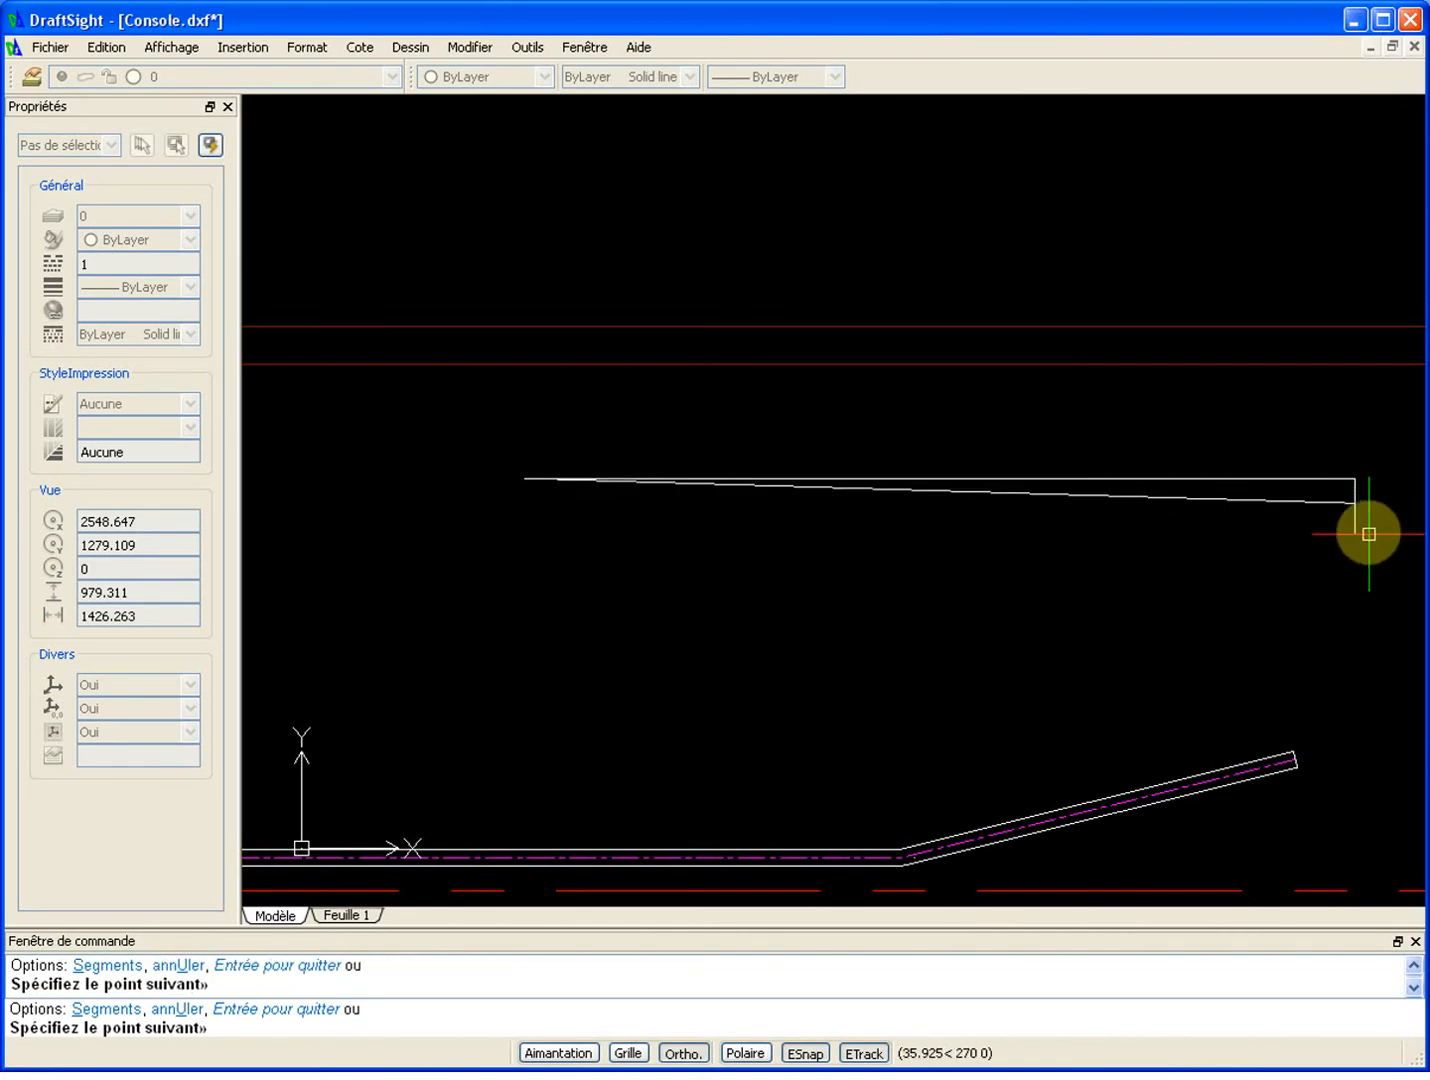
pyautogui.press('Escape')
# Step: Delete the horizontal and vertical construction lines, keeping only the sloping line
pyautogui.click(1372, 465)
pyautogui.click(1301, 490)
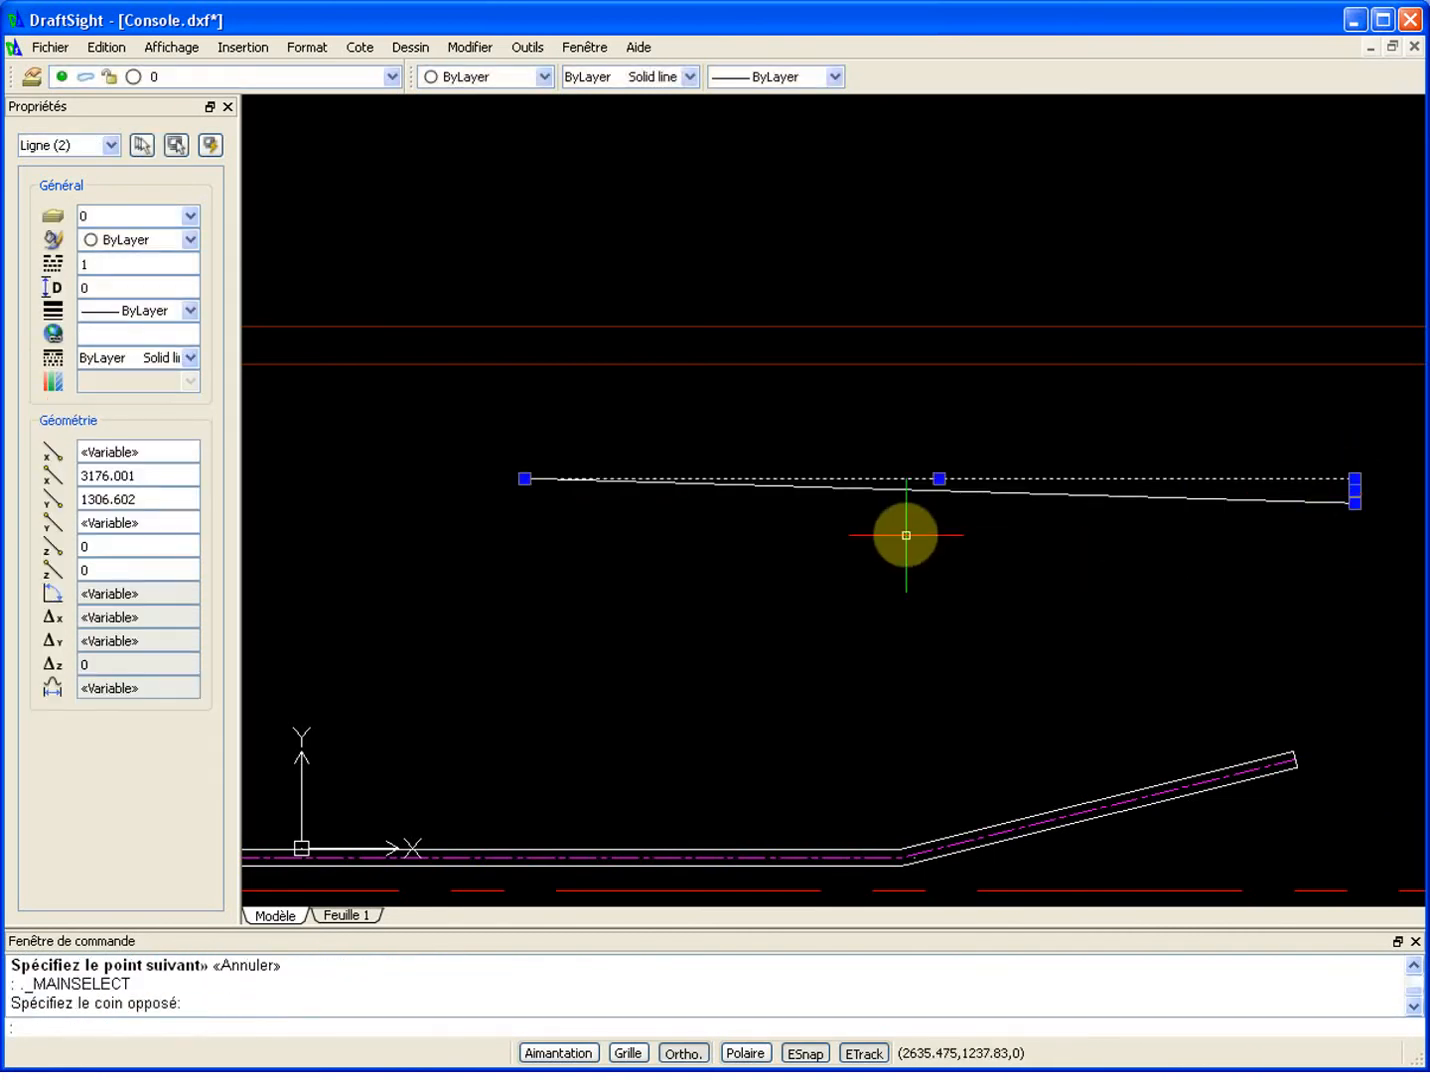
pyautogui.press('Delete')
pyautogui.scroll(-2, 960, 540)
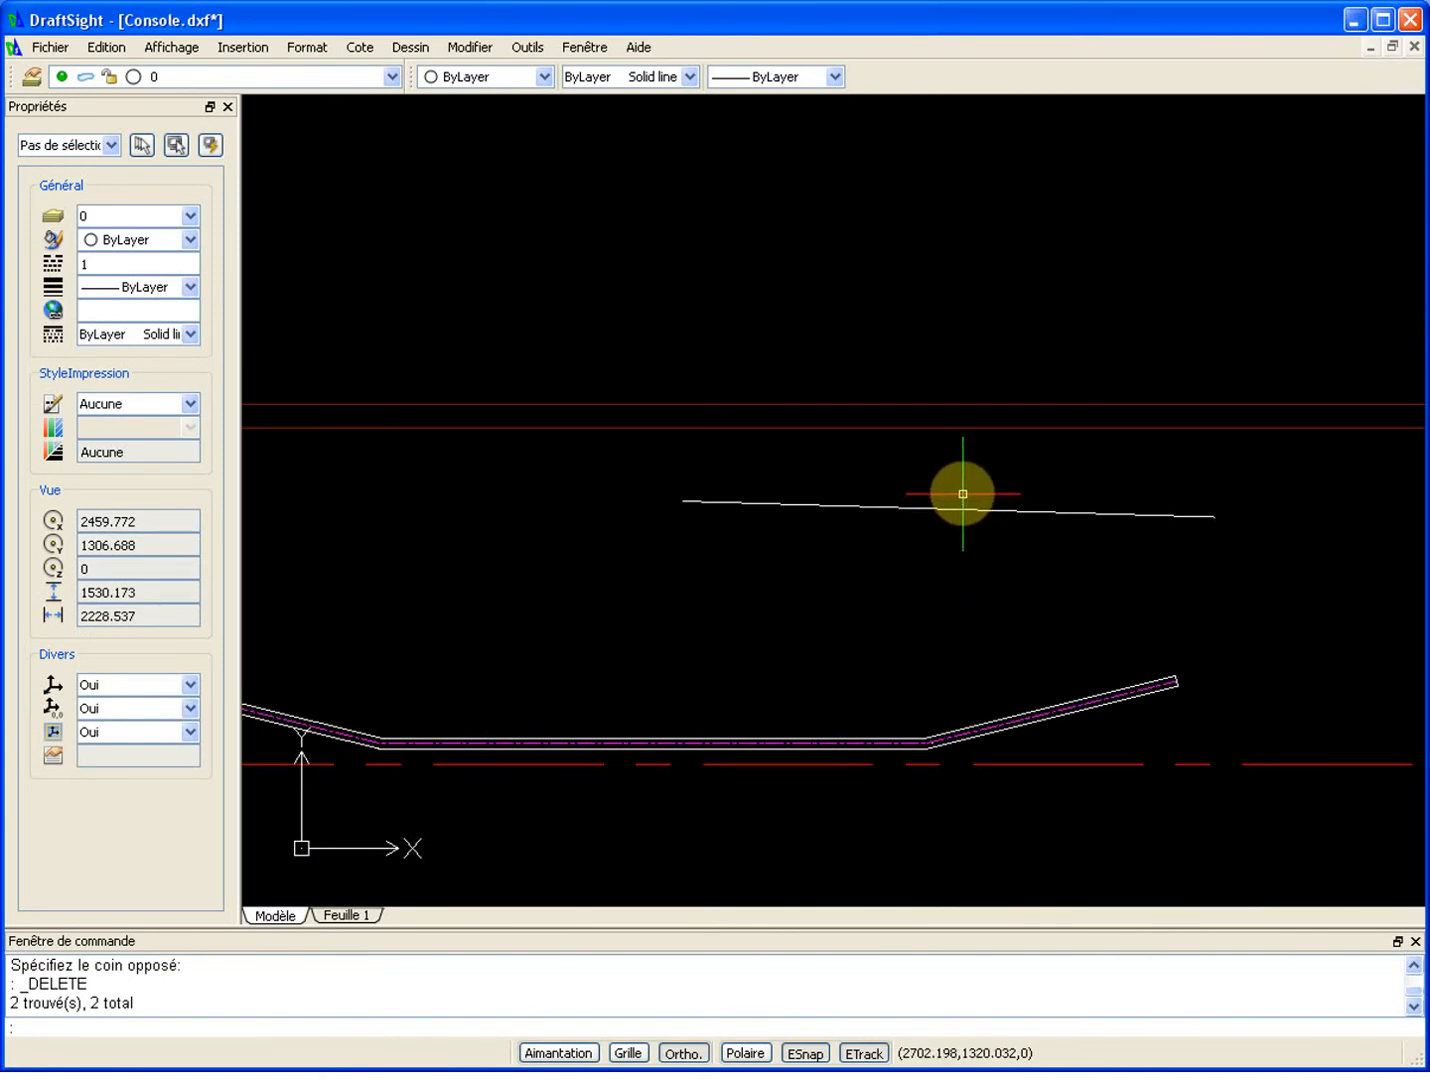
pyautogui.click(962, 493)
pyautogui.click(925, 512)
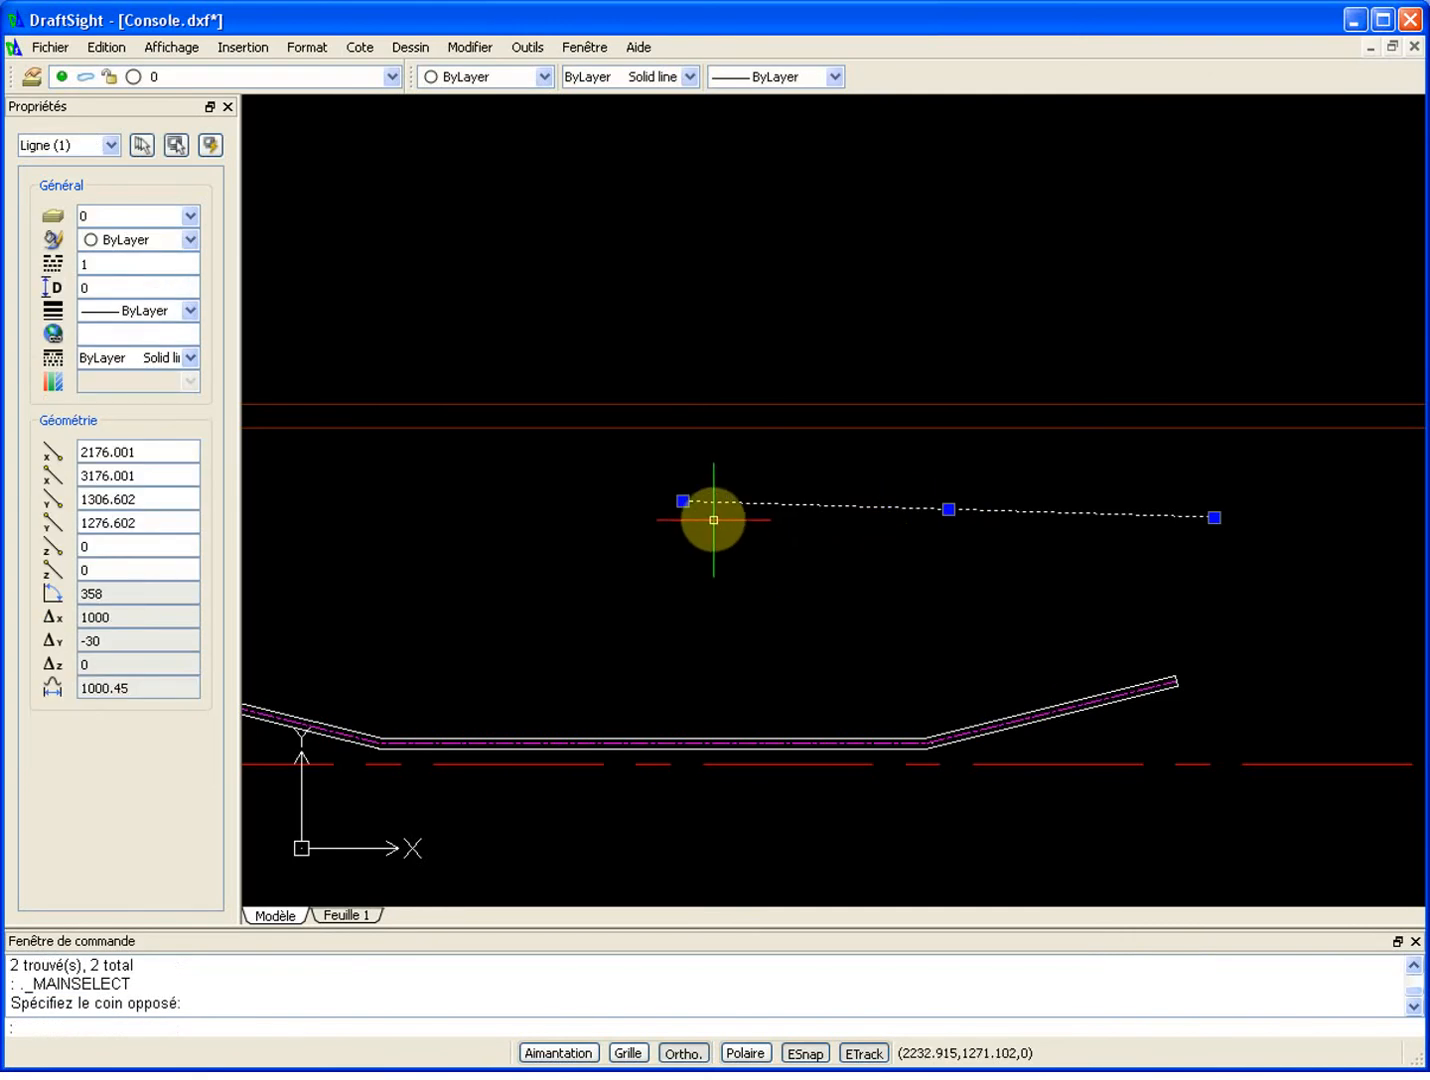
pyautogui.write('m')
pyautogui.press('Return')
pyautogui.click(682, 501)
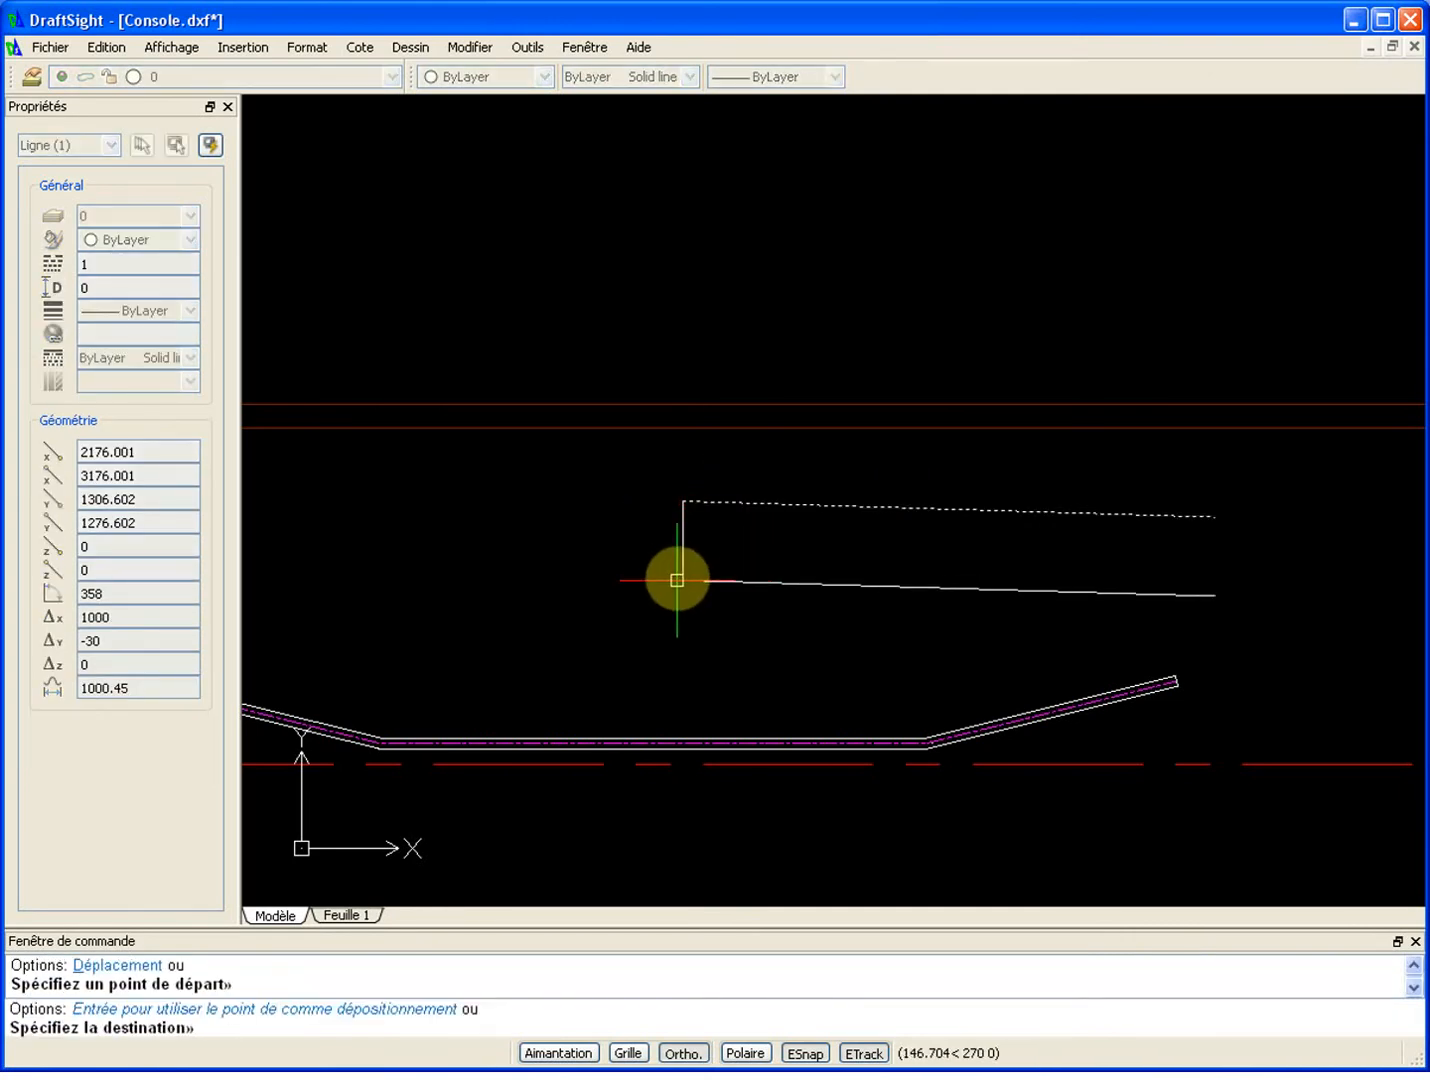
pyautogui.press('Escape')
# Step: Mirror the sloping line about a vertical axis through its higher end, keeping the original
pyautogui.write('m')
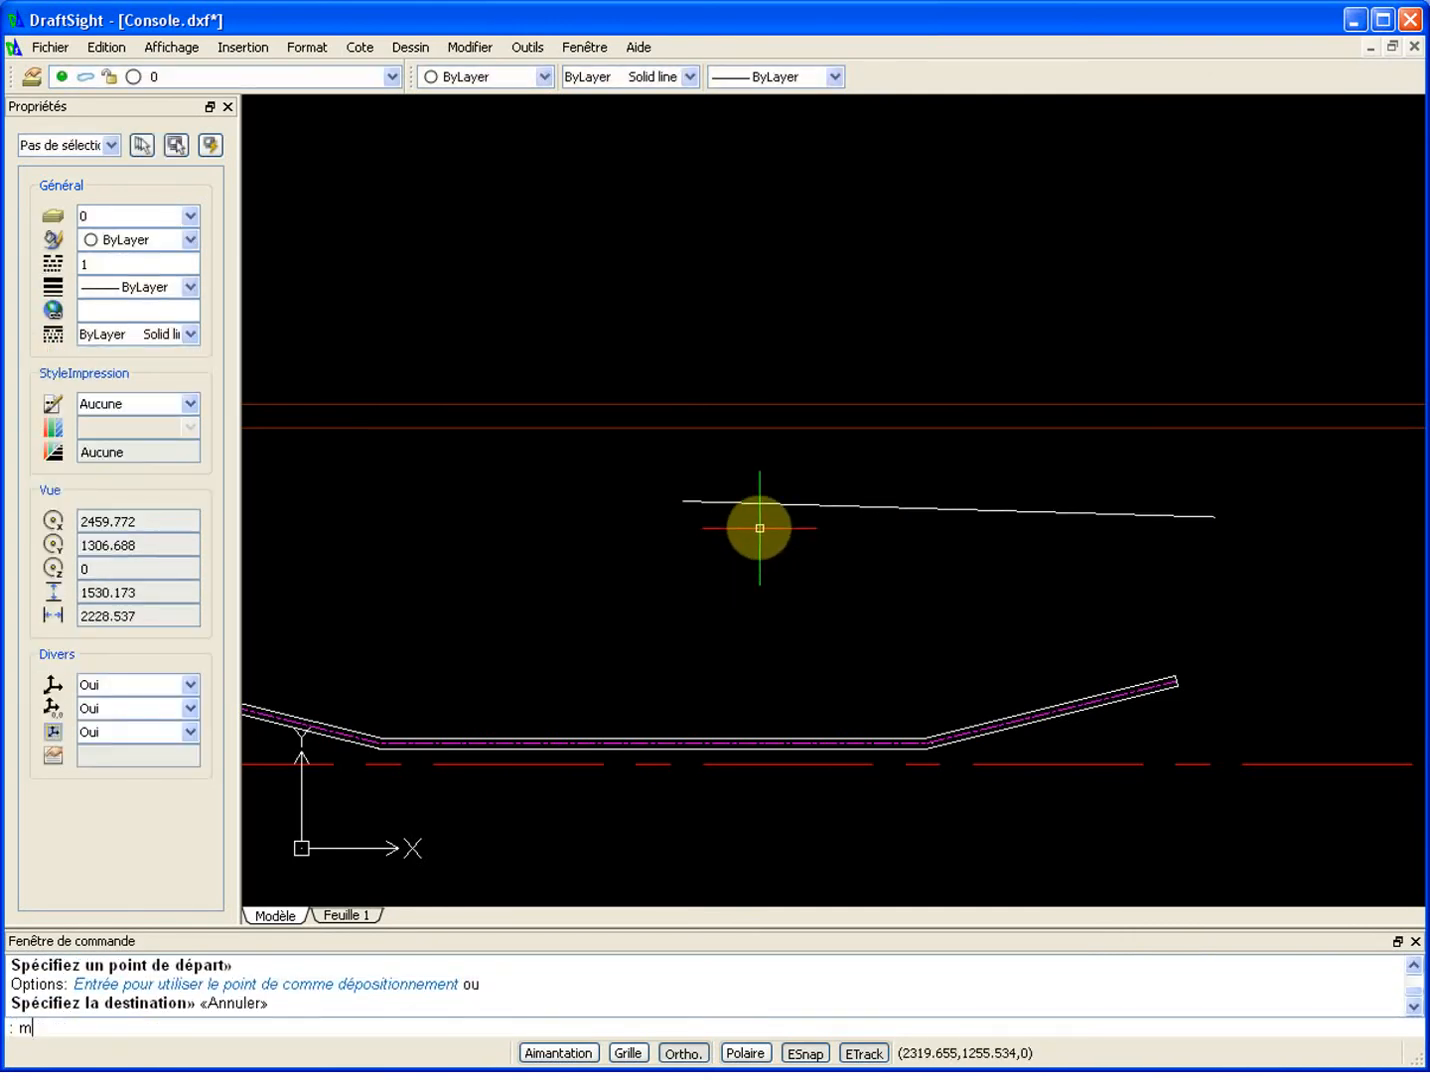
pyautogui.write('i')
pyautogui.press('Return')
pyautogui.click(762, 506)
pyautogui.press('Return')
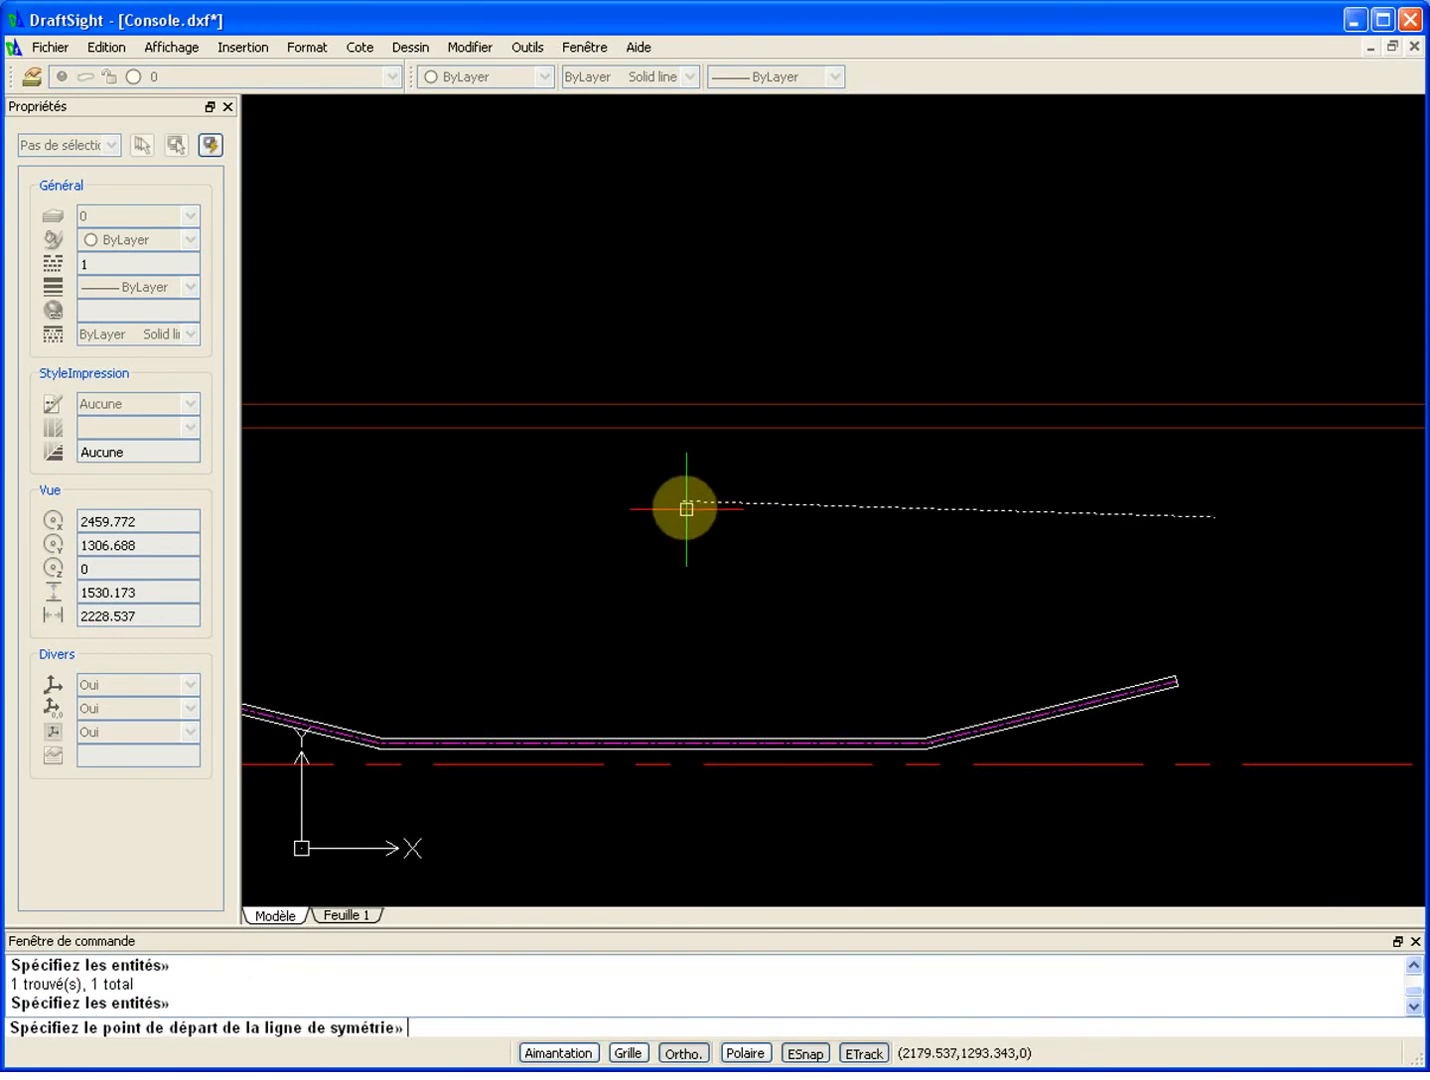
pyautogui.click(686, 509)
pyautogui.click(690, 570)
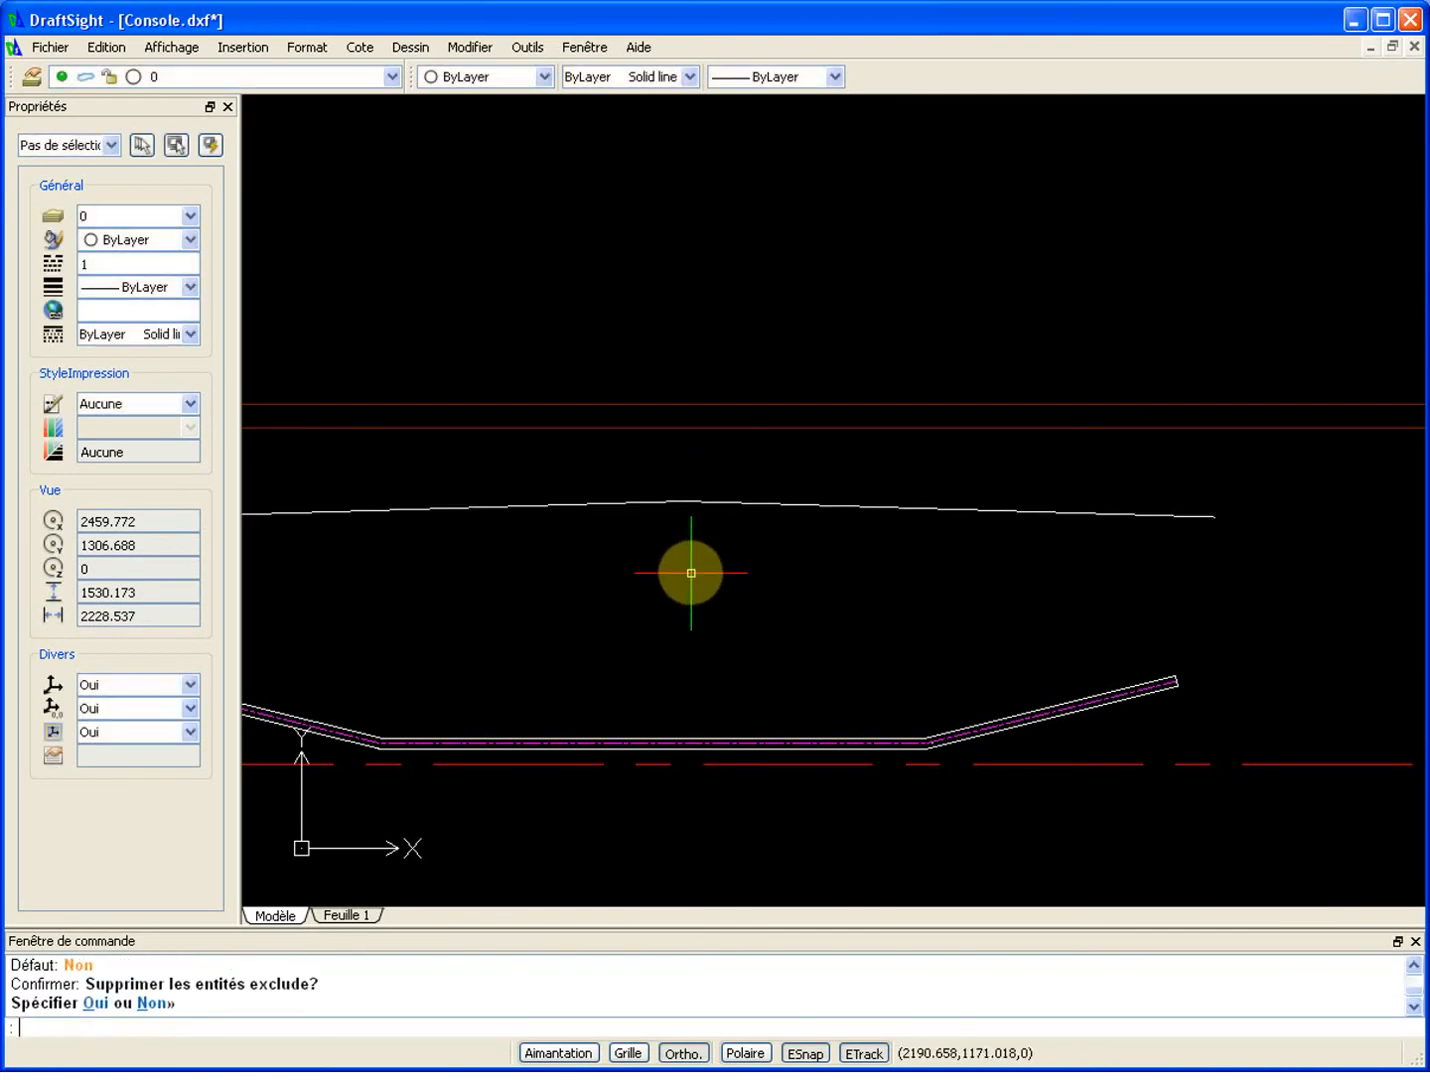
pyautogui.scroll(-4, 691, 567)
pyautogui.scroll(2, 861, 533)
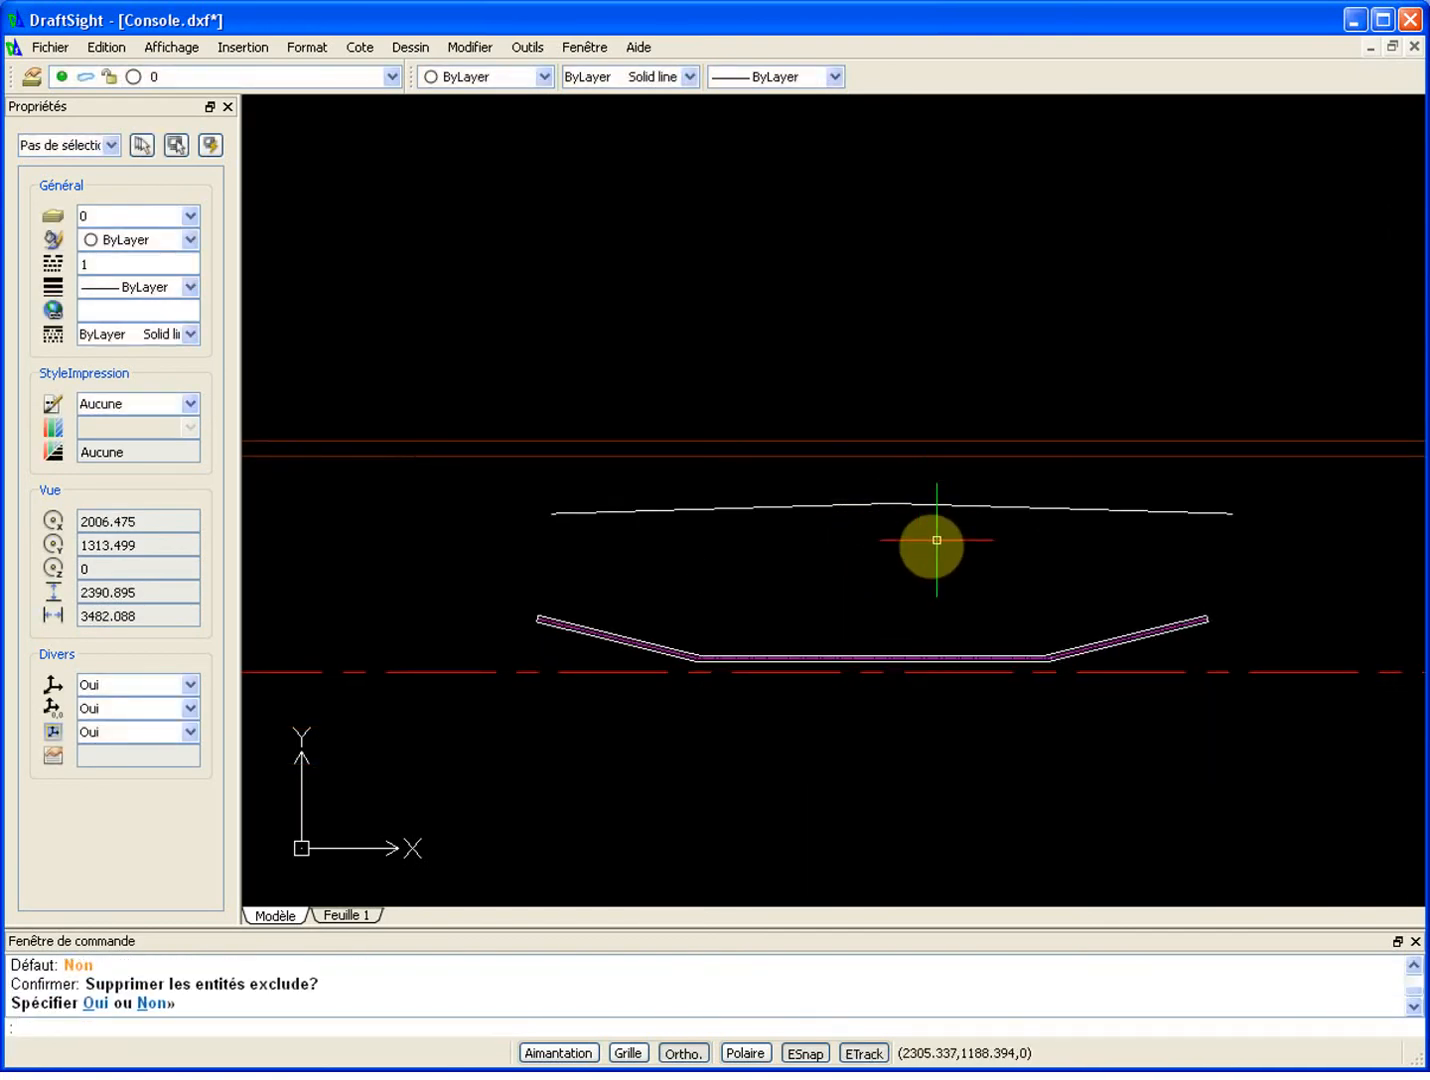
pyautogui.press('Return')
# Step: Give both sloping lines the Magenta colour, the CENTER linetype and a linetype scale of 10
pyautogui.click(943, 484)
pyautogui.click(894, 555)
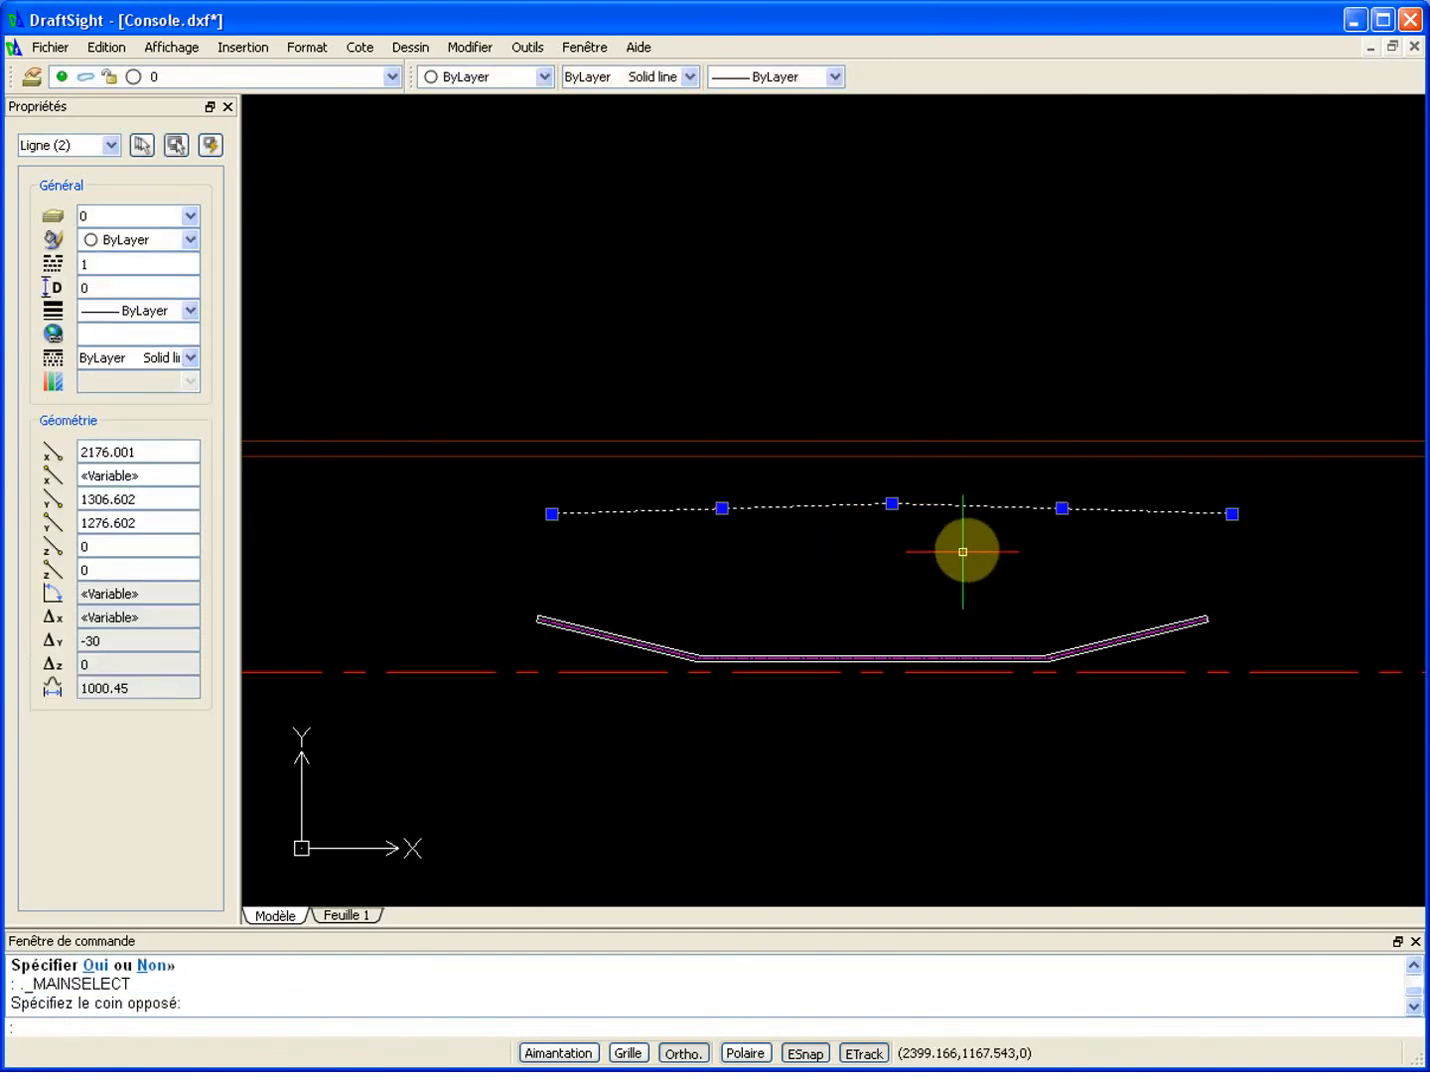
pyautogui.scroll(4, 892, 509)
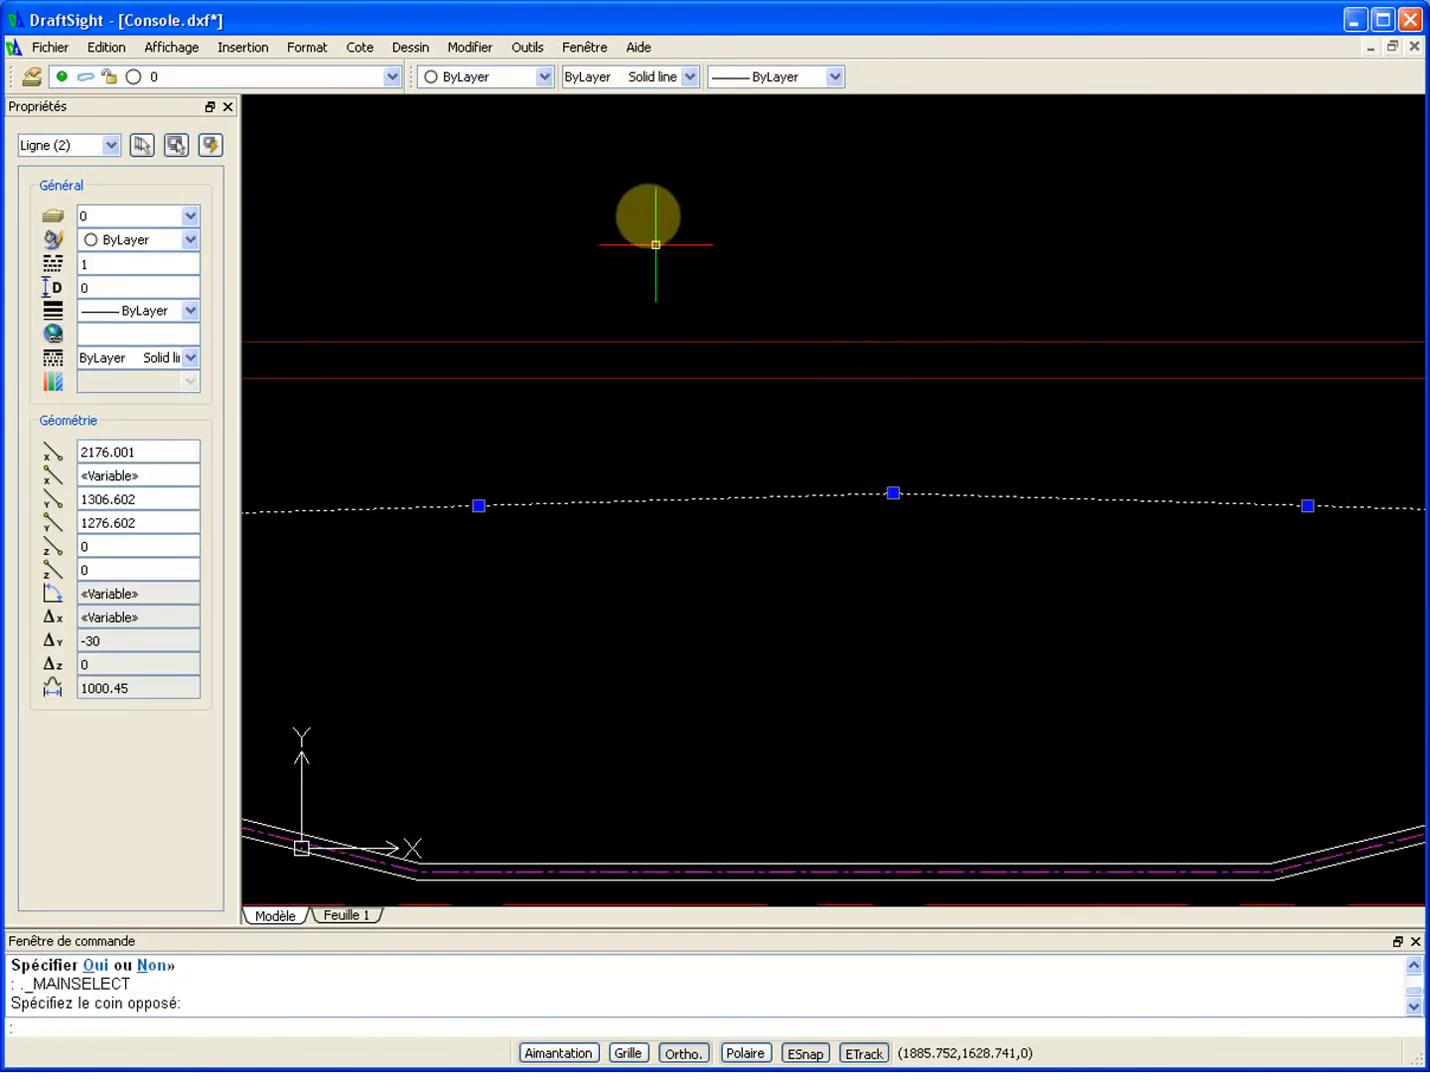
pyautogui.click(543, 77)
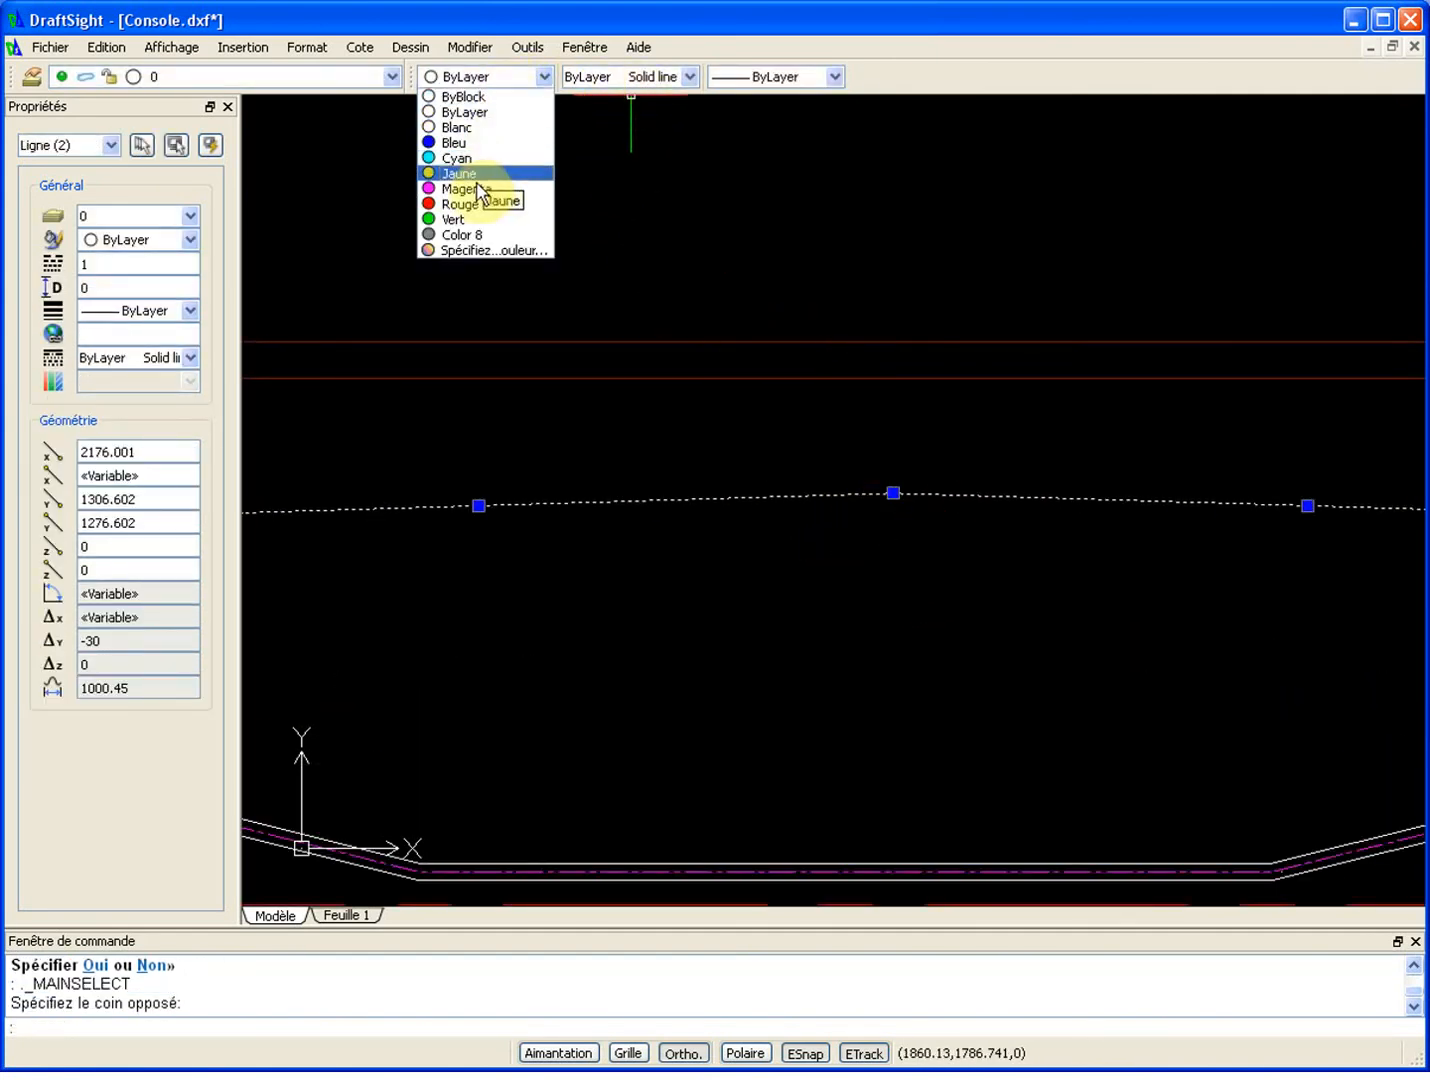
pyautogui.click(465, 188)
pyautogui.click(641, 77)
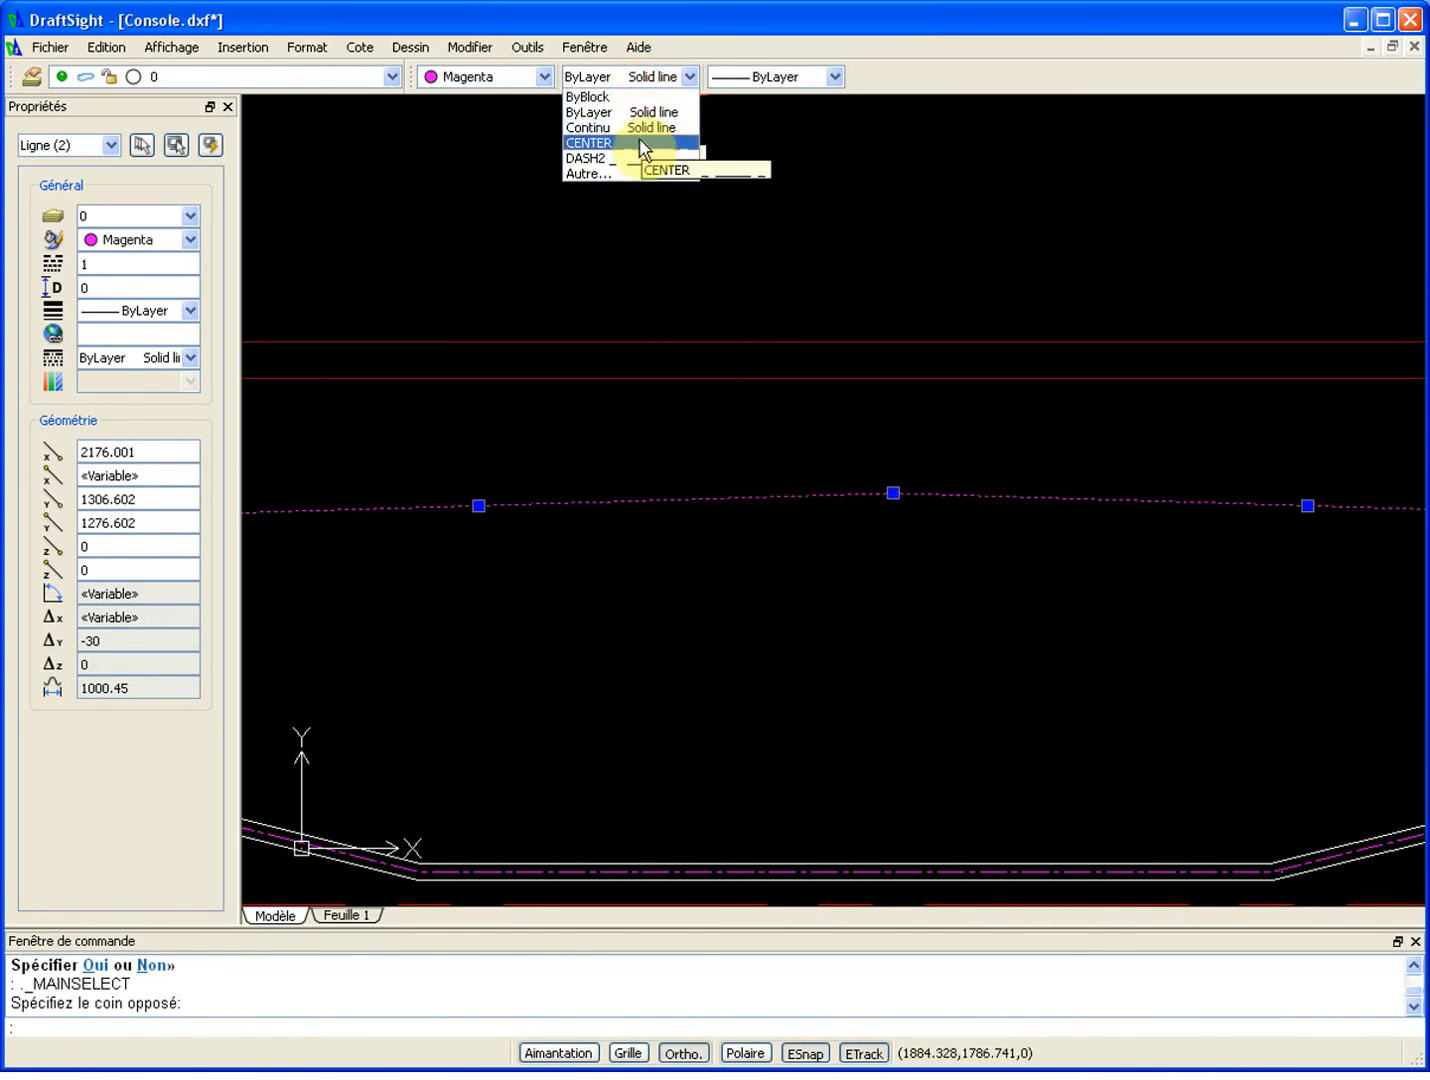
pyautogui.click(640, 147)
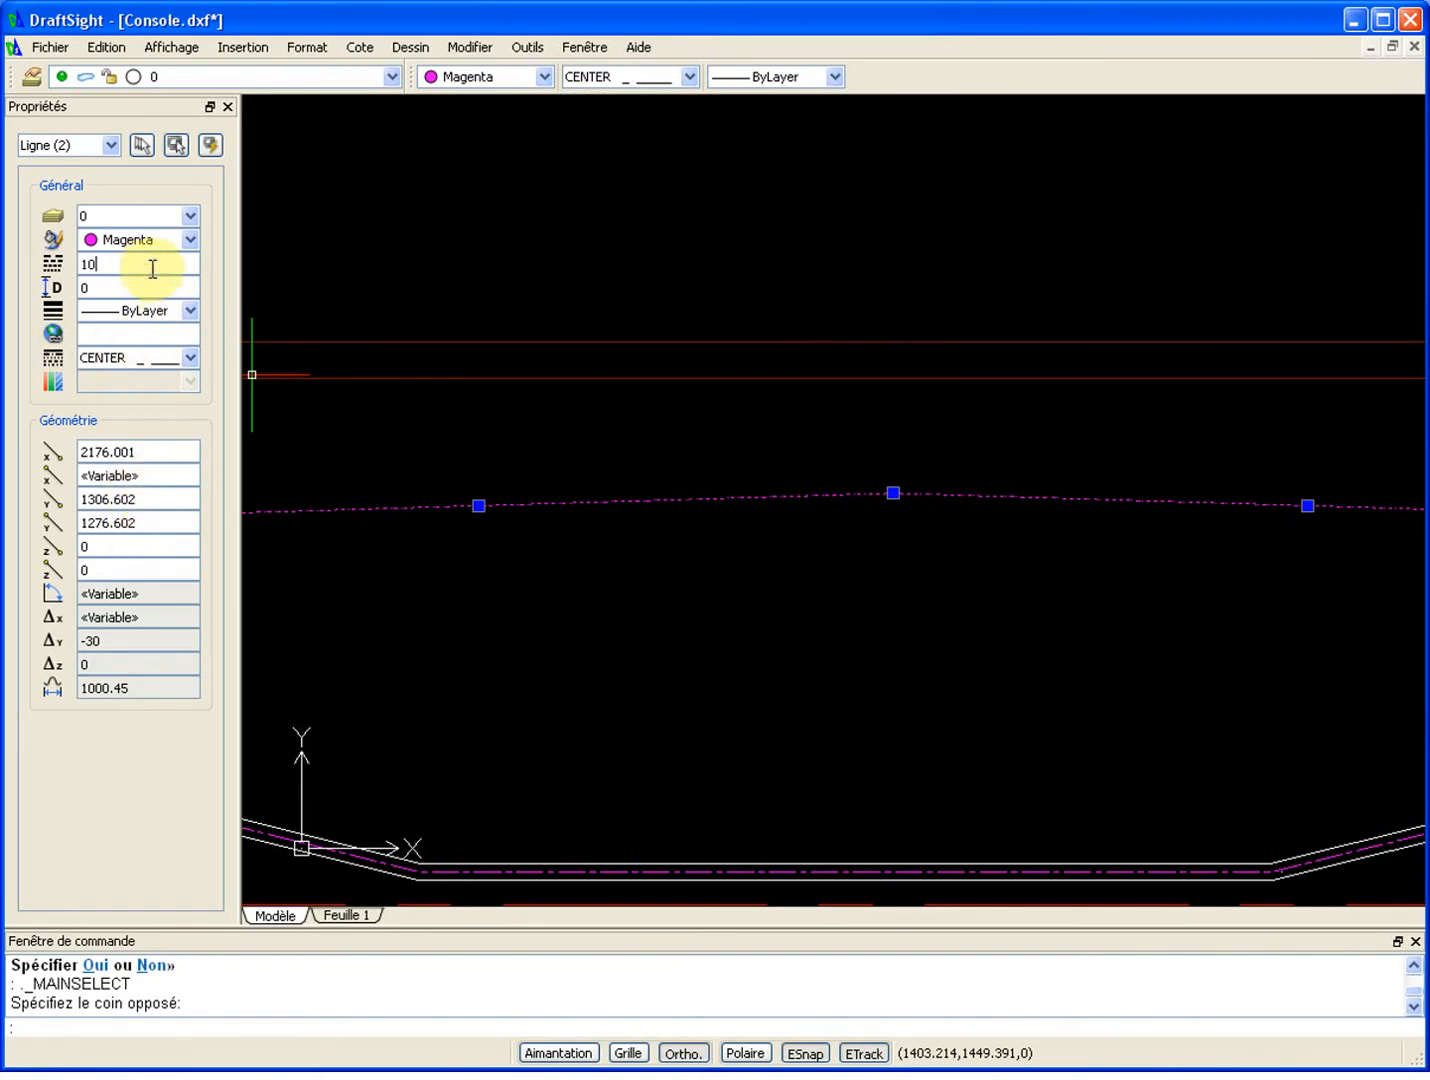
pyautogui.scroll(-3, 775, 510)
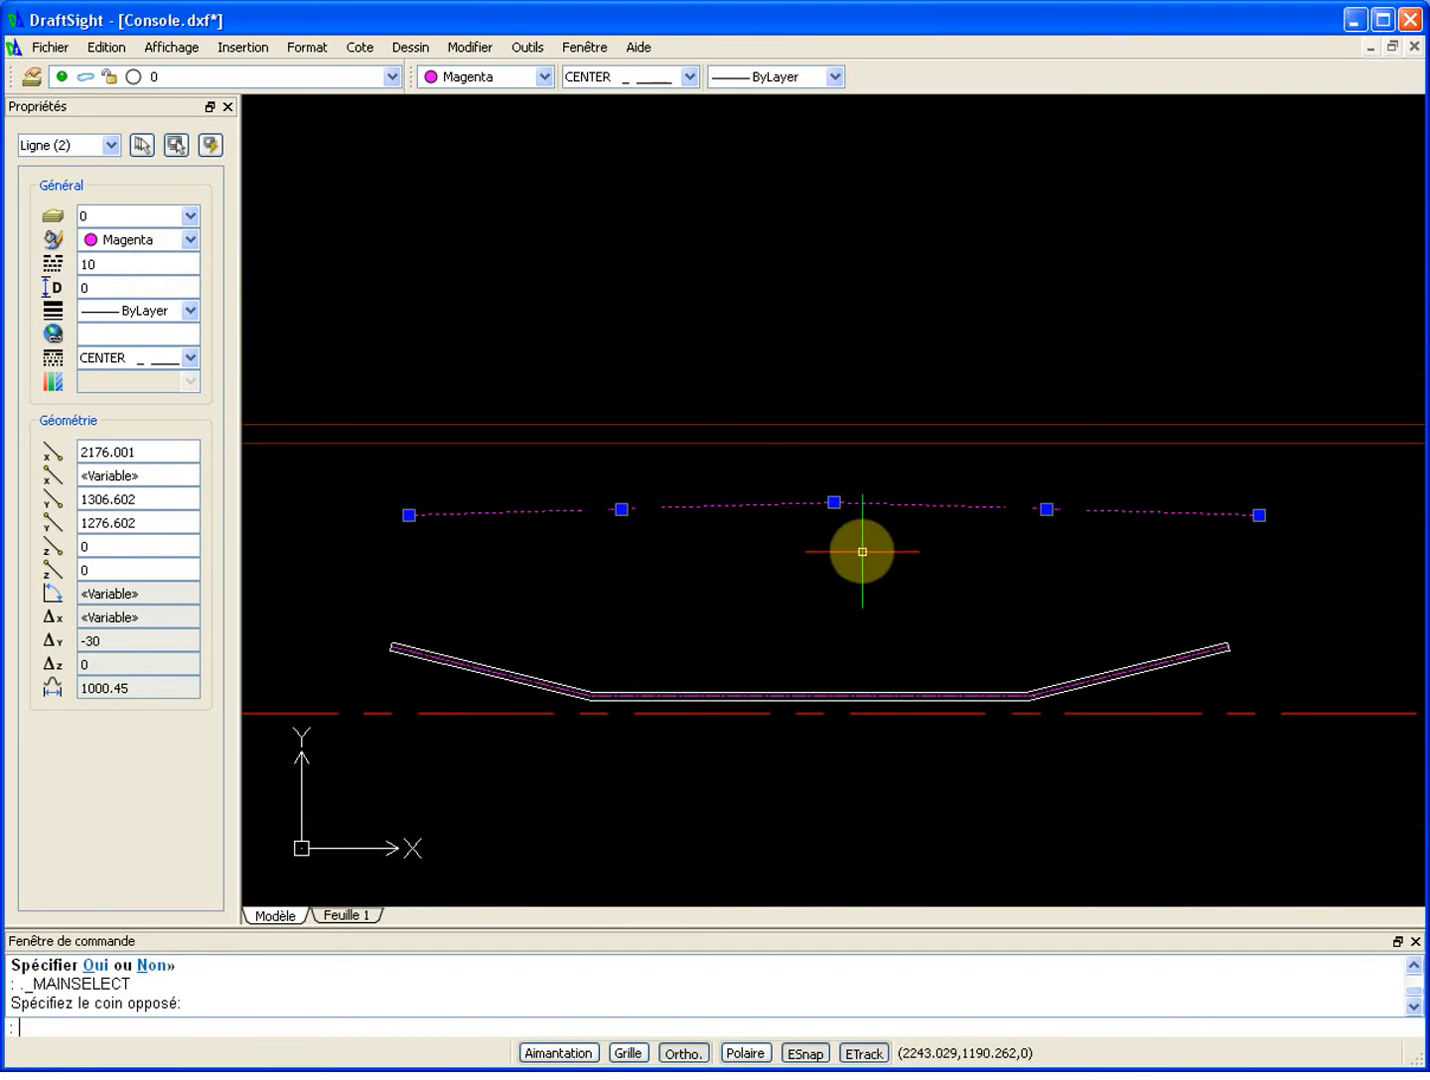
pyautogui.press('Escape')
pyautogui.press('Escape')
# Step: Trace a polyline over the two magenta lines, from one outer end through the apex to the other end
pyautogui.scroll(1, 846, 502)
pyautogui.scroll(-2, 769, 547)
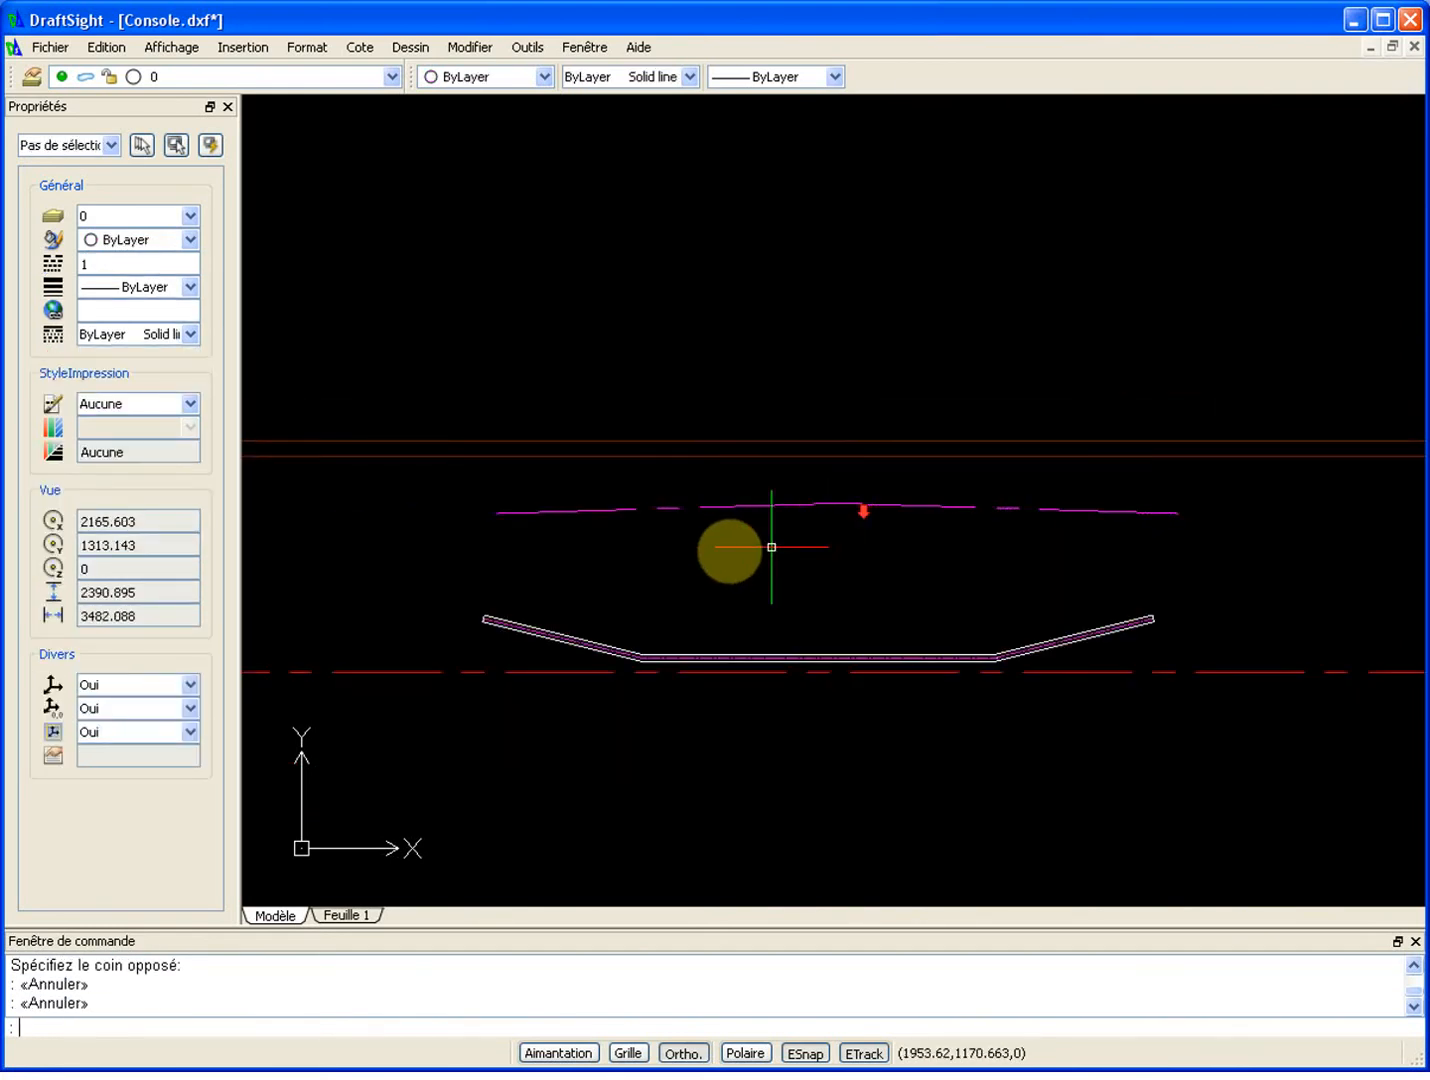
pyautogui.scroll(2, 754, 519)
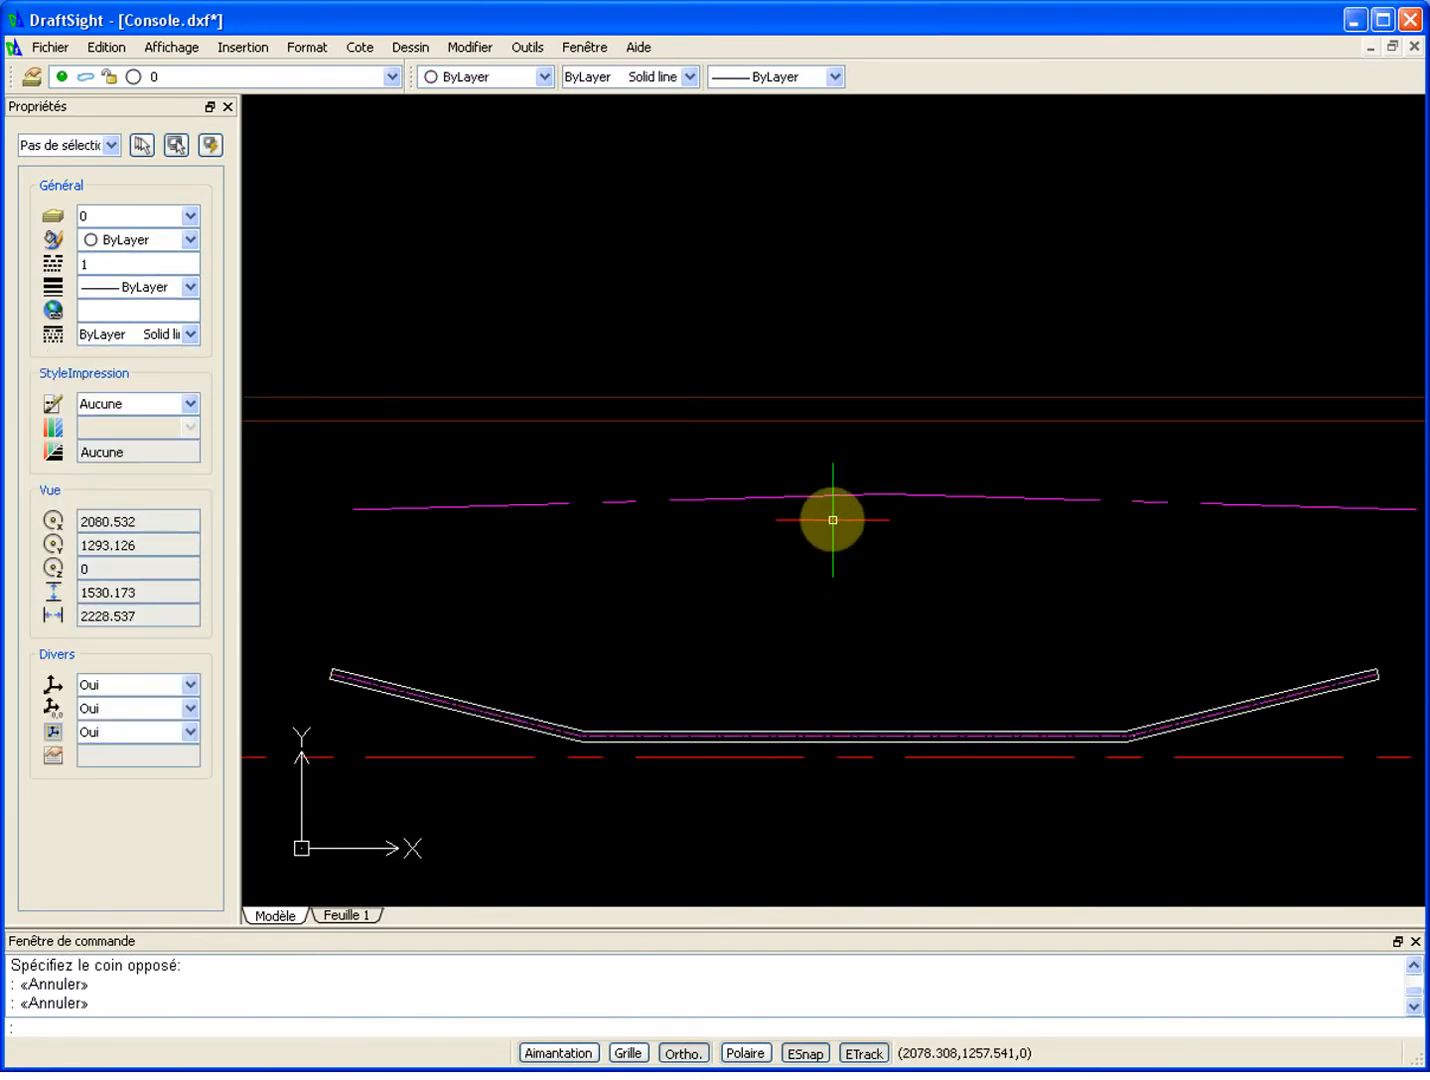
pyautogui.moveTo(831, 513); pyautogui.dragTo(694, 521, button='middle')
pyautogui.scroll(-2, 740, 519)
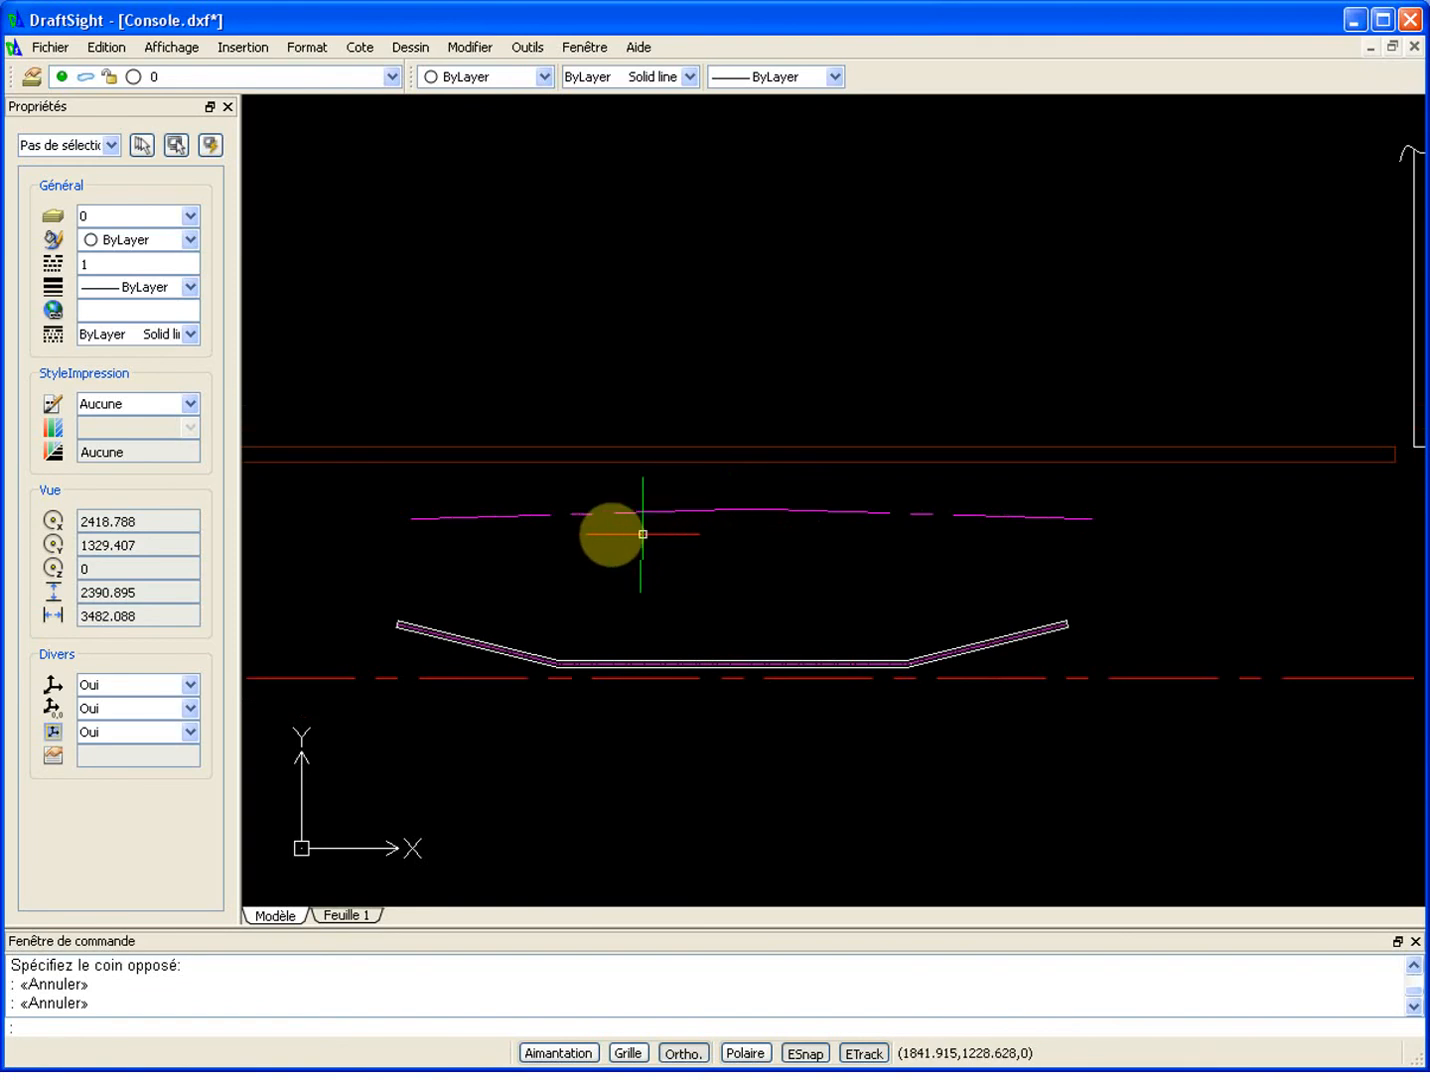
pyautogui.press('Return')
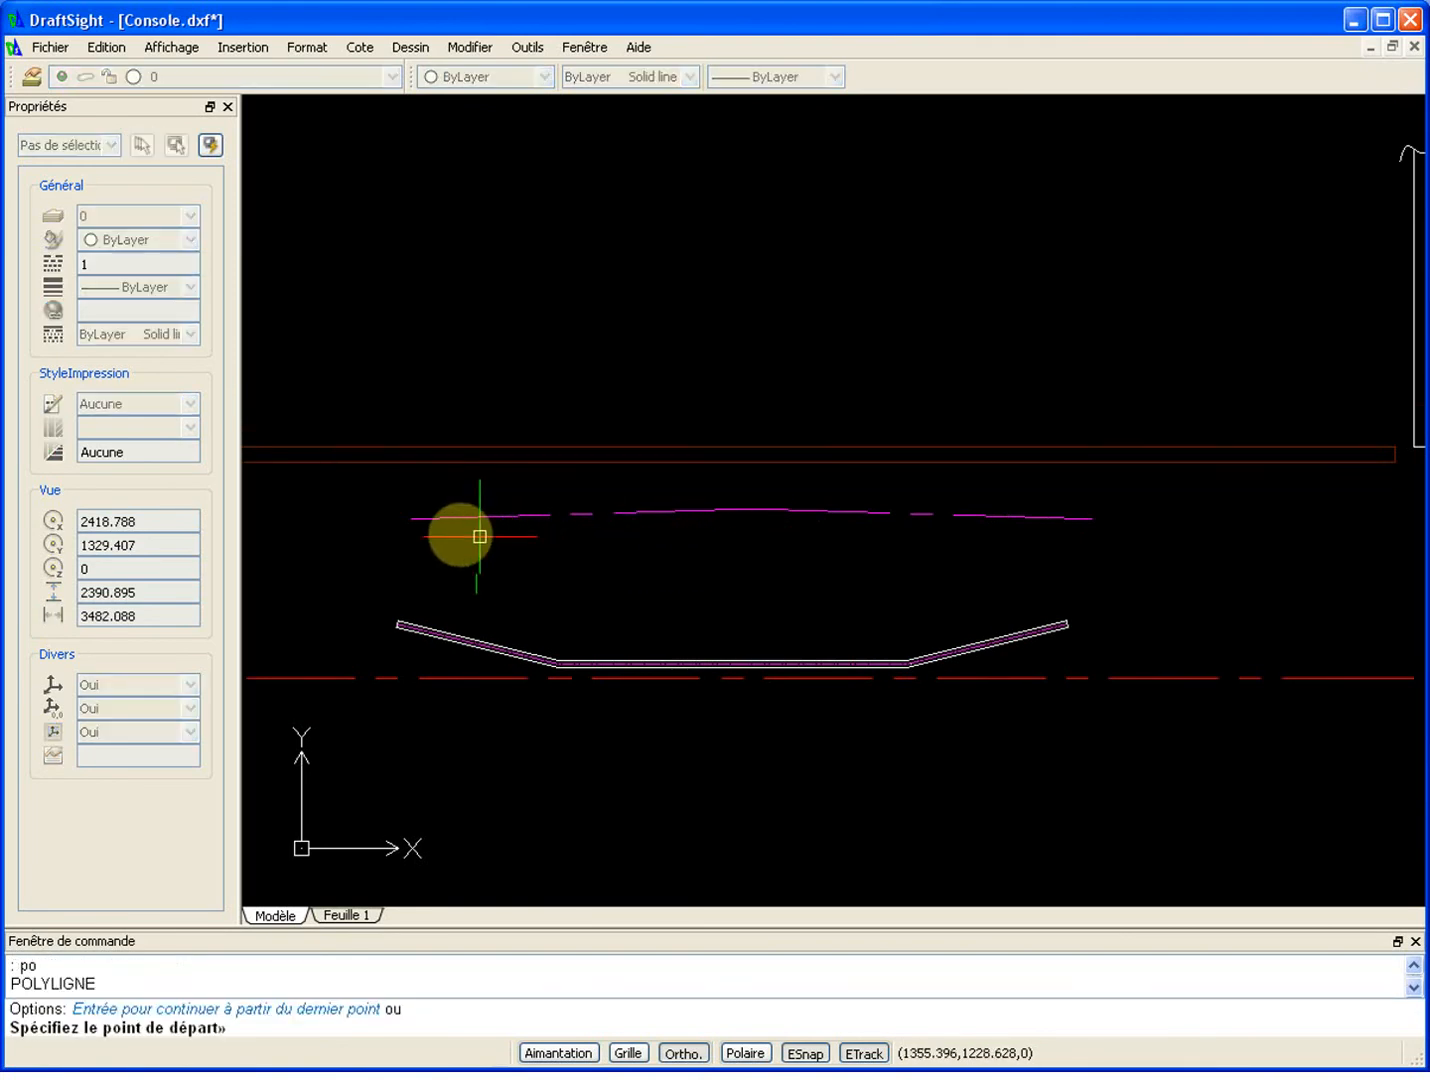
pyautogui.click(412, 519)
pyautogui.click(761, 508)
pyautogui.click(1092, 518)
pyautogui.press('Return')
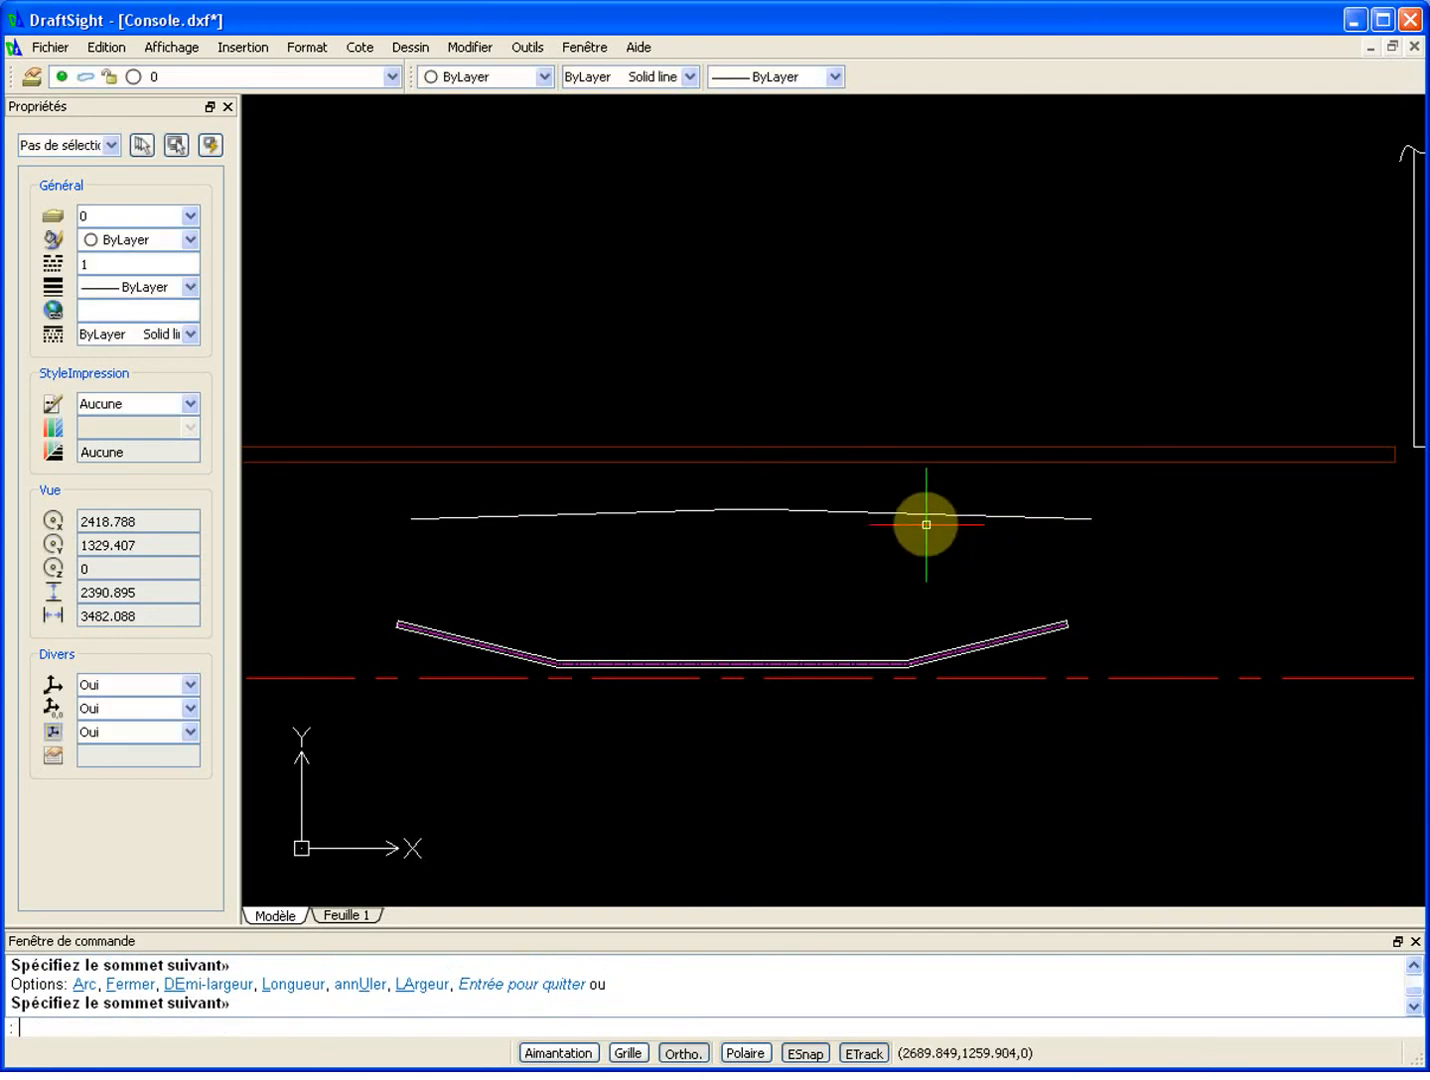
# Step: Move the new polyline straight down, between the magenta lines and the bent profile
pyautogui.write('d')
pyautogui.press('Return')
pyautogui.click(920, 516)
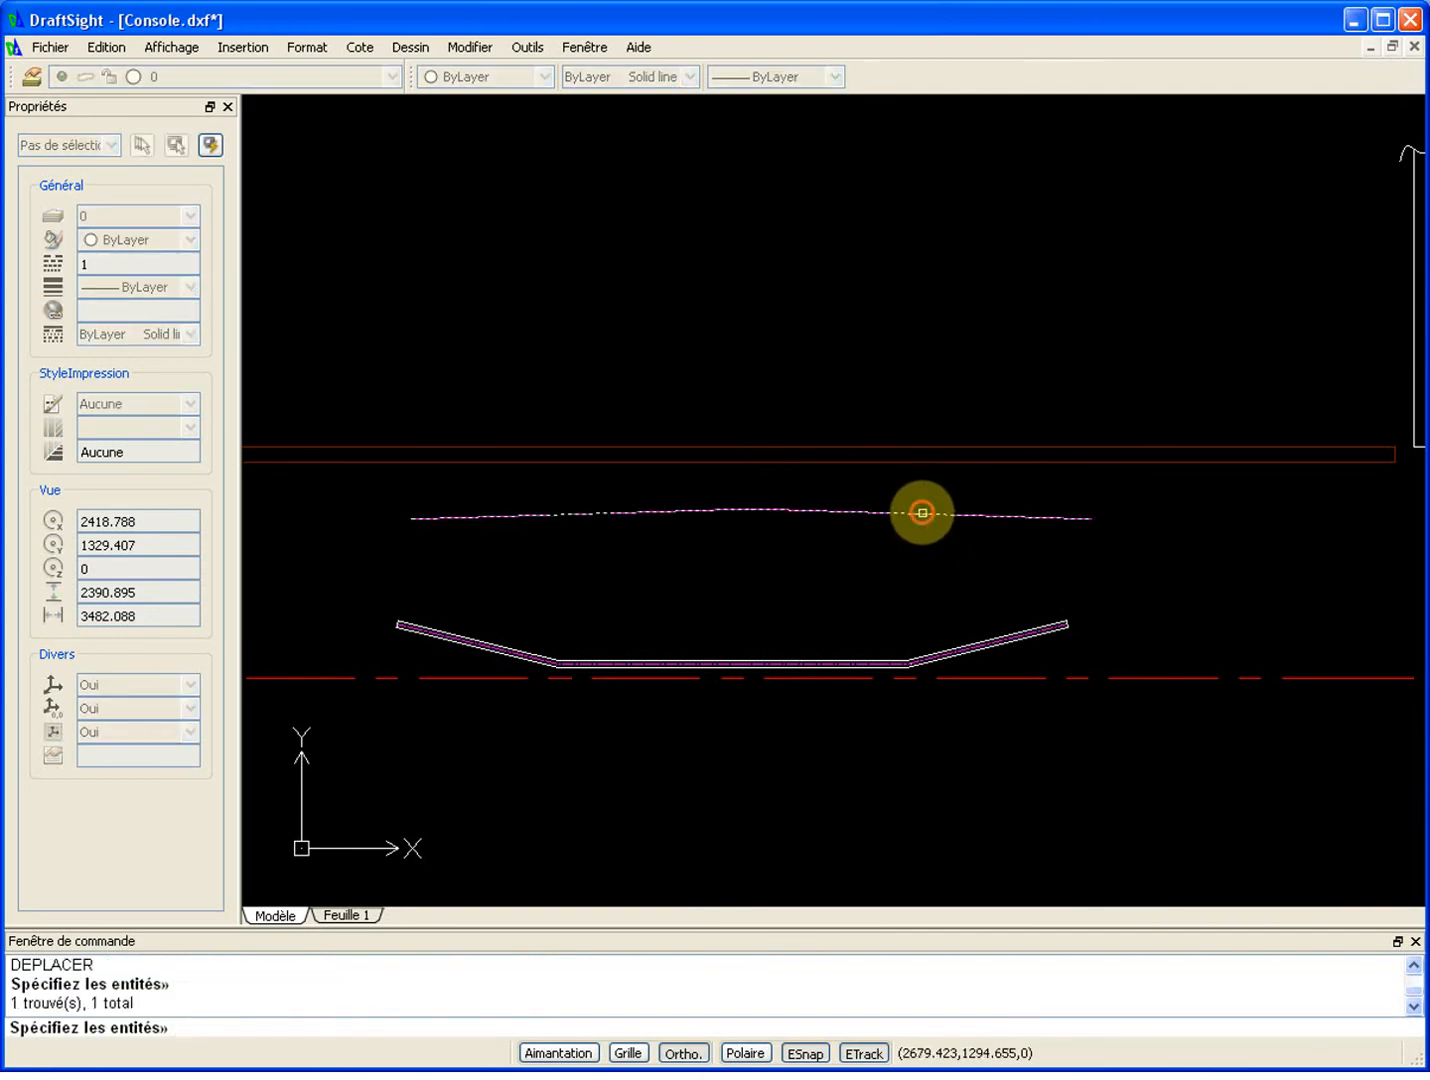
pyautogui.press('Return')
pyautogui.scroll(-1, 920, 515)
pyautogui.click(860, 530)
pyautogui.press('Escape')
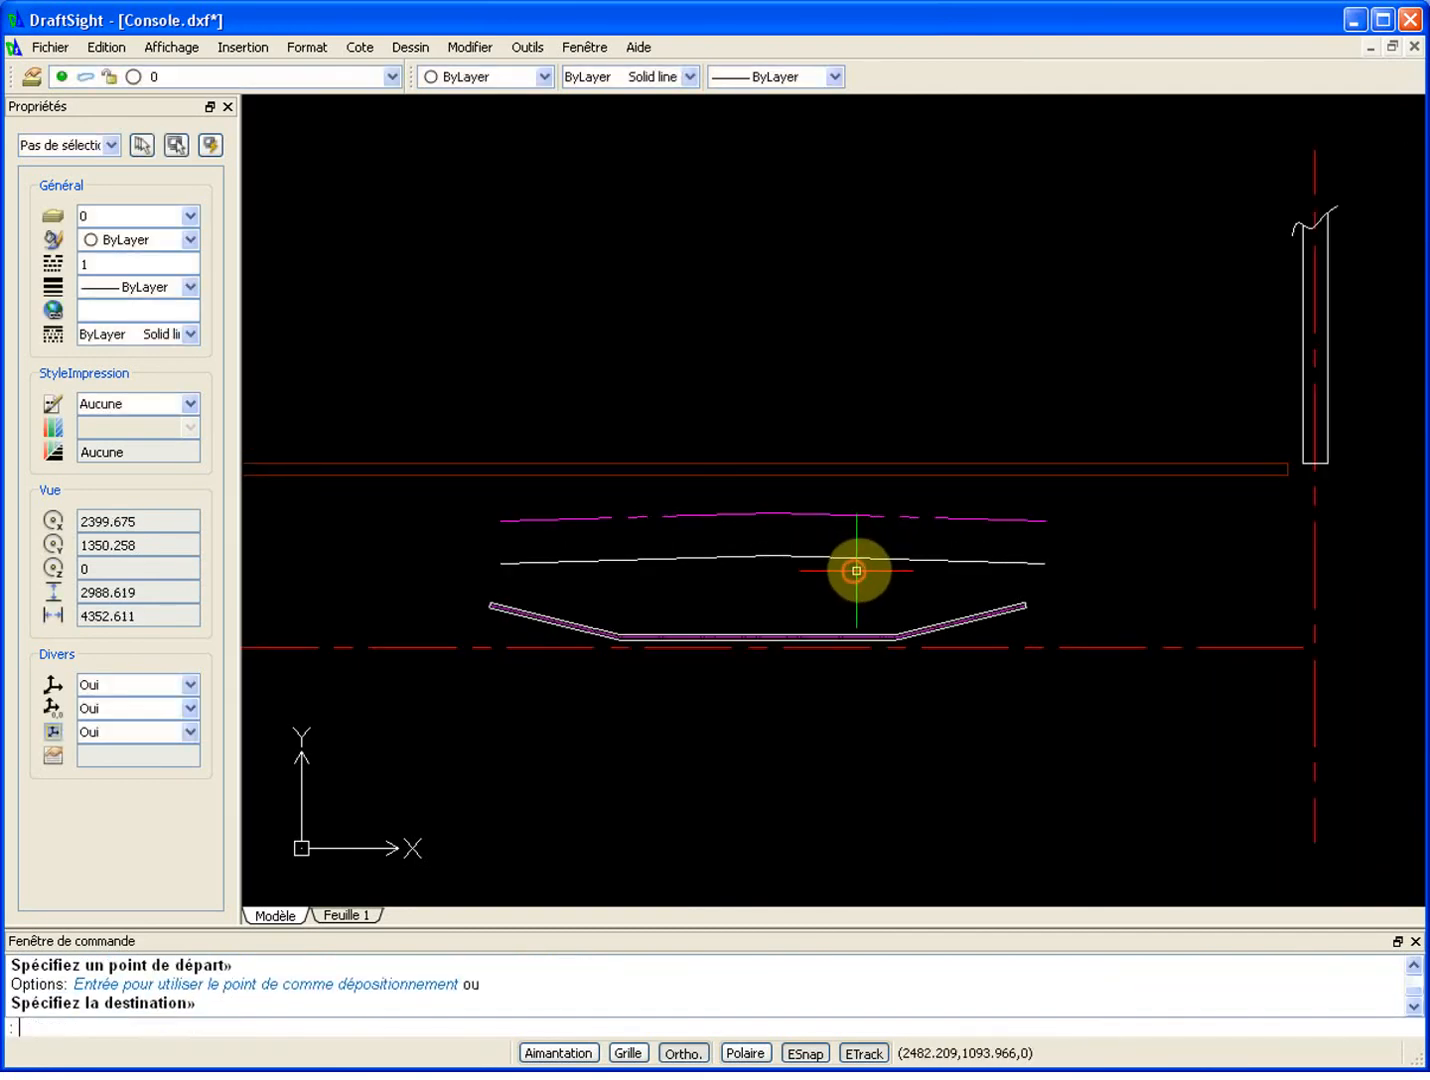
pyautogui.scroll(2, 830, 557)
pyautogui.click(838, 542)
pyautogui.click(757, 595)
pyautogui.click(754, 596)
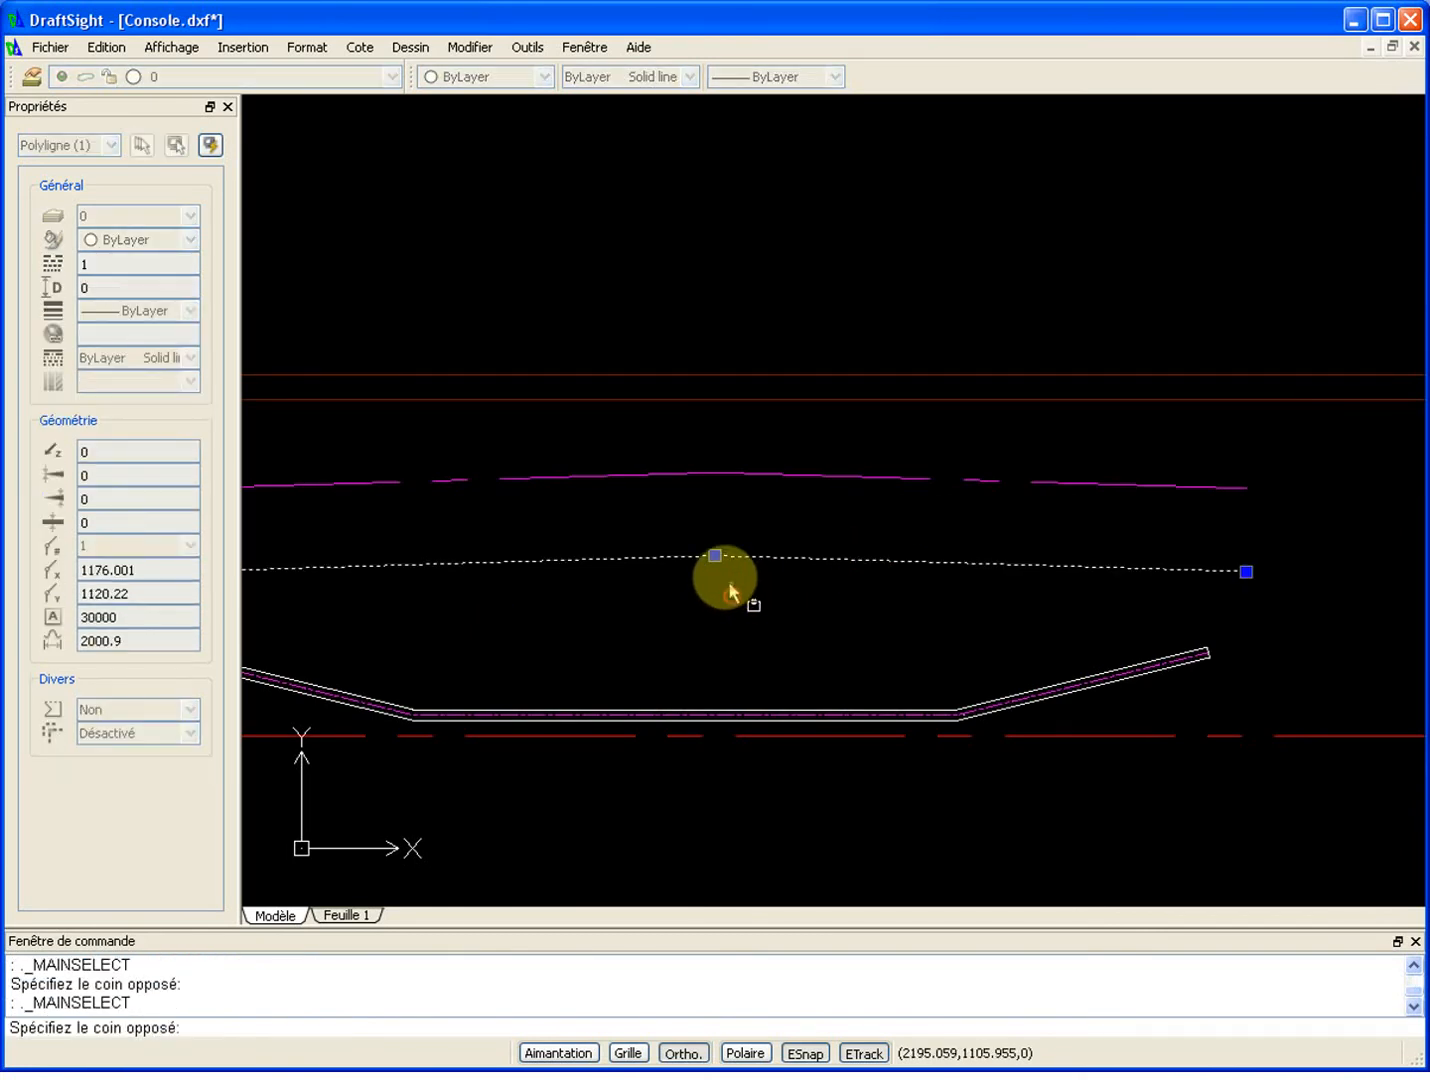
pyautogui.click(716, 557)
pyautogui.click(715, 556)
pyautogui.press('Escape')
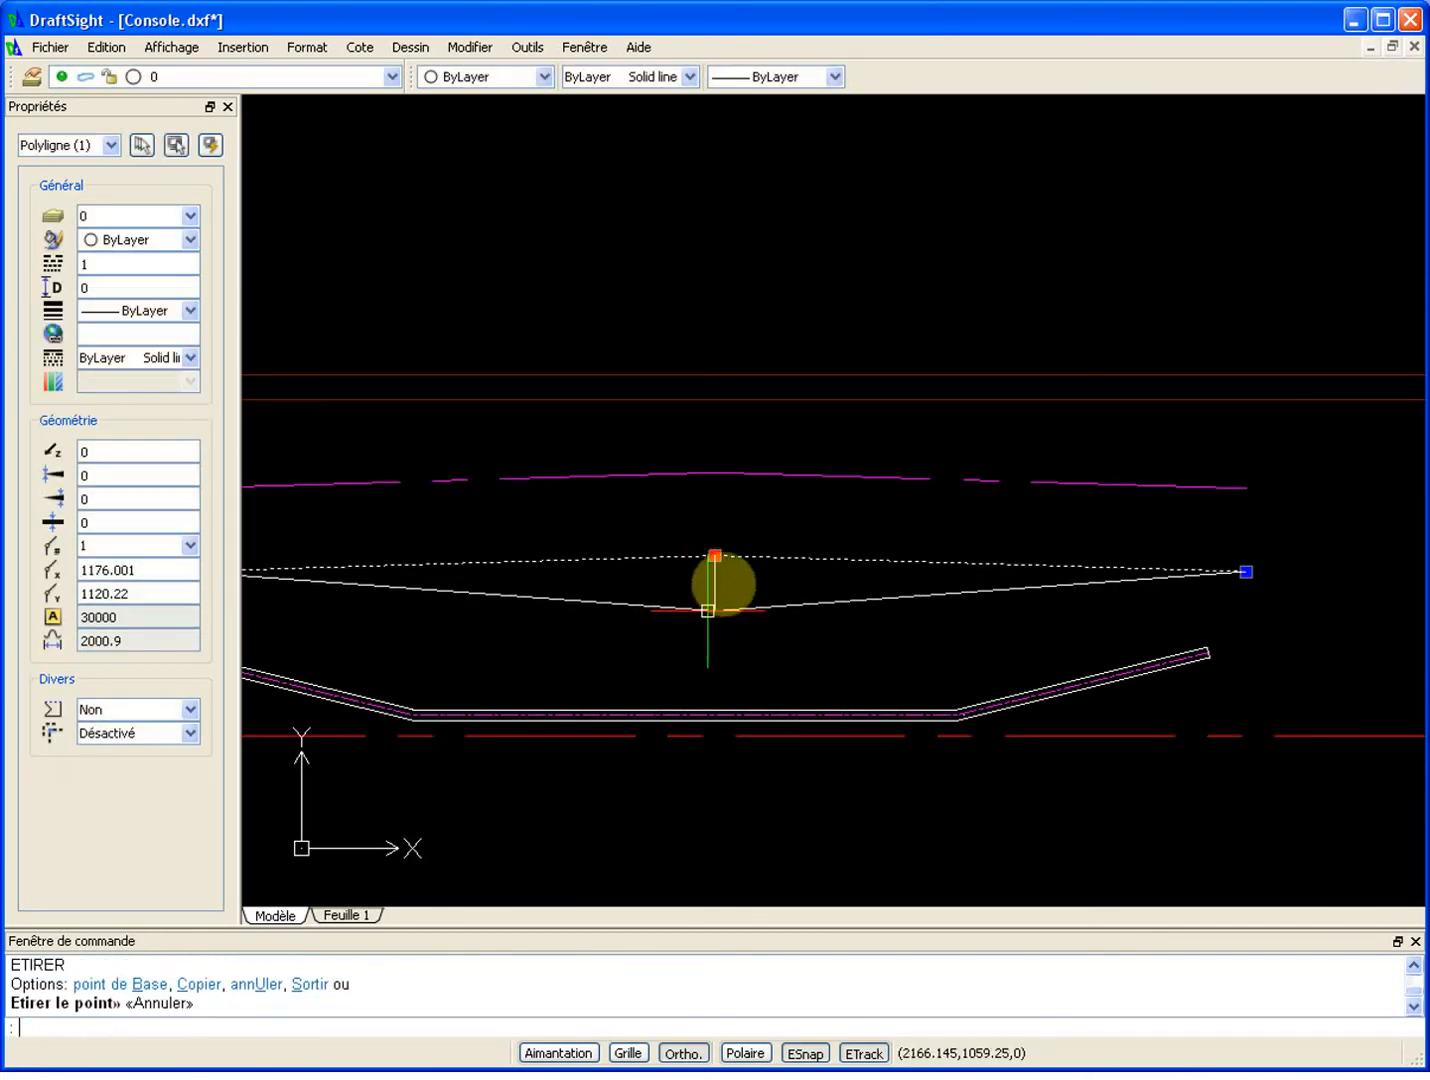
# Step: Move the polyline by its apex onto the middle of the bent profile's flat section
pyautogui.write('d')
pyautogui.press('Return')
pyautogui.click(786, 558)
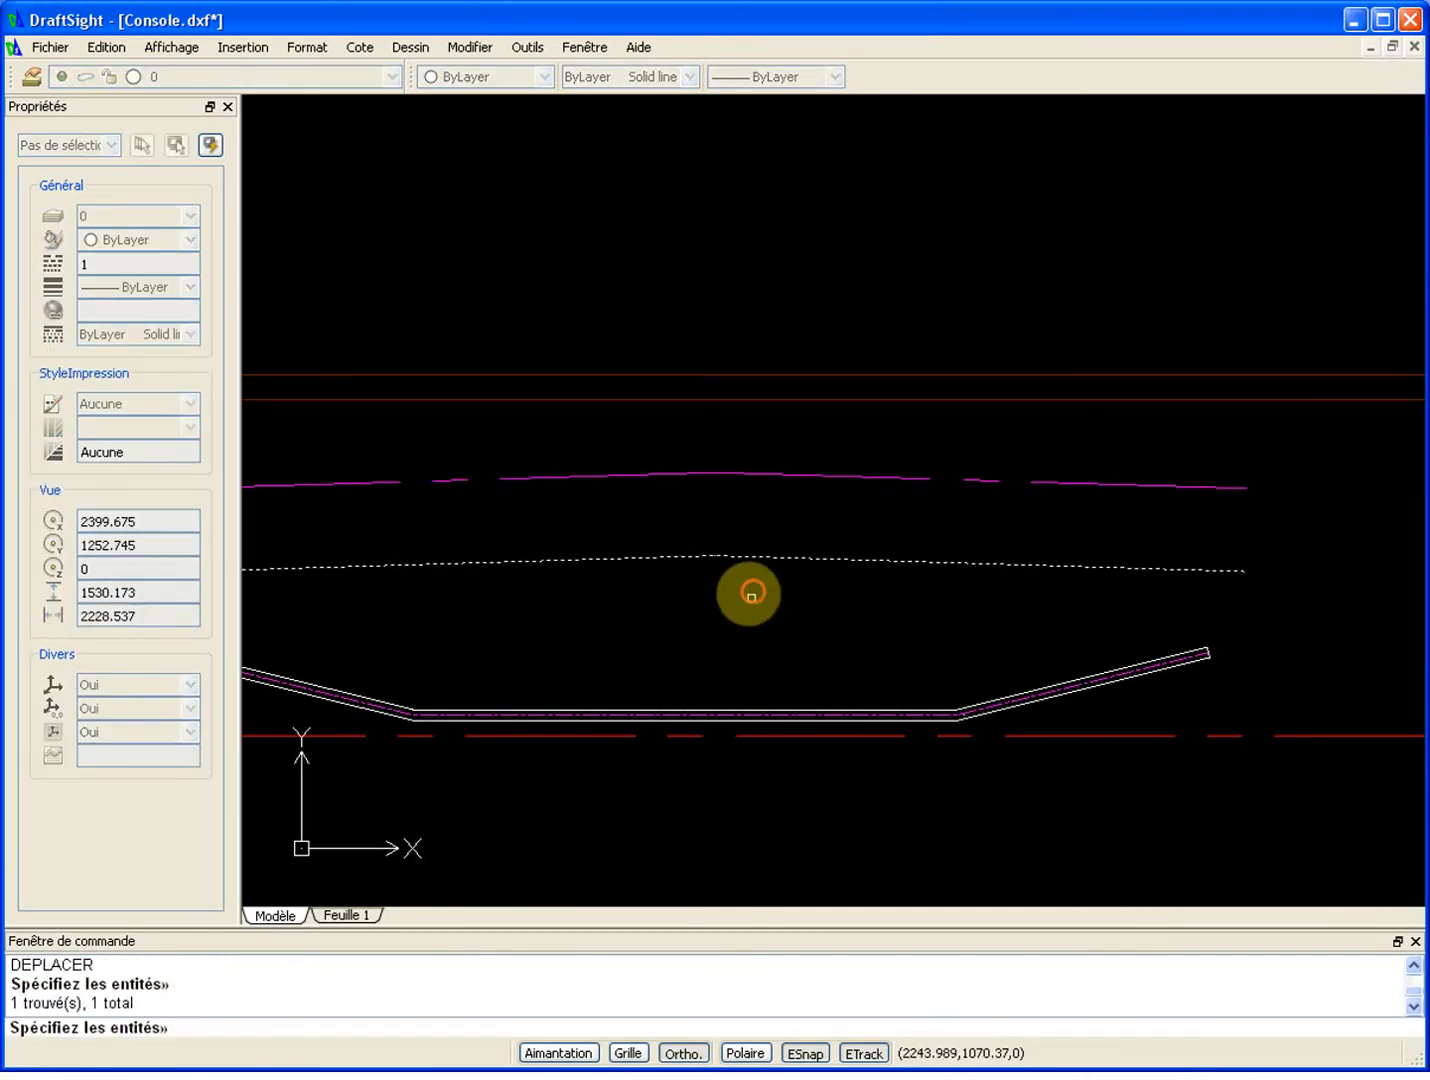
pyautogui.press('Return')
pyautogui.click(716, 556)
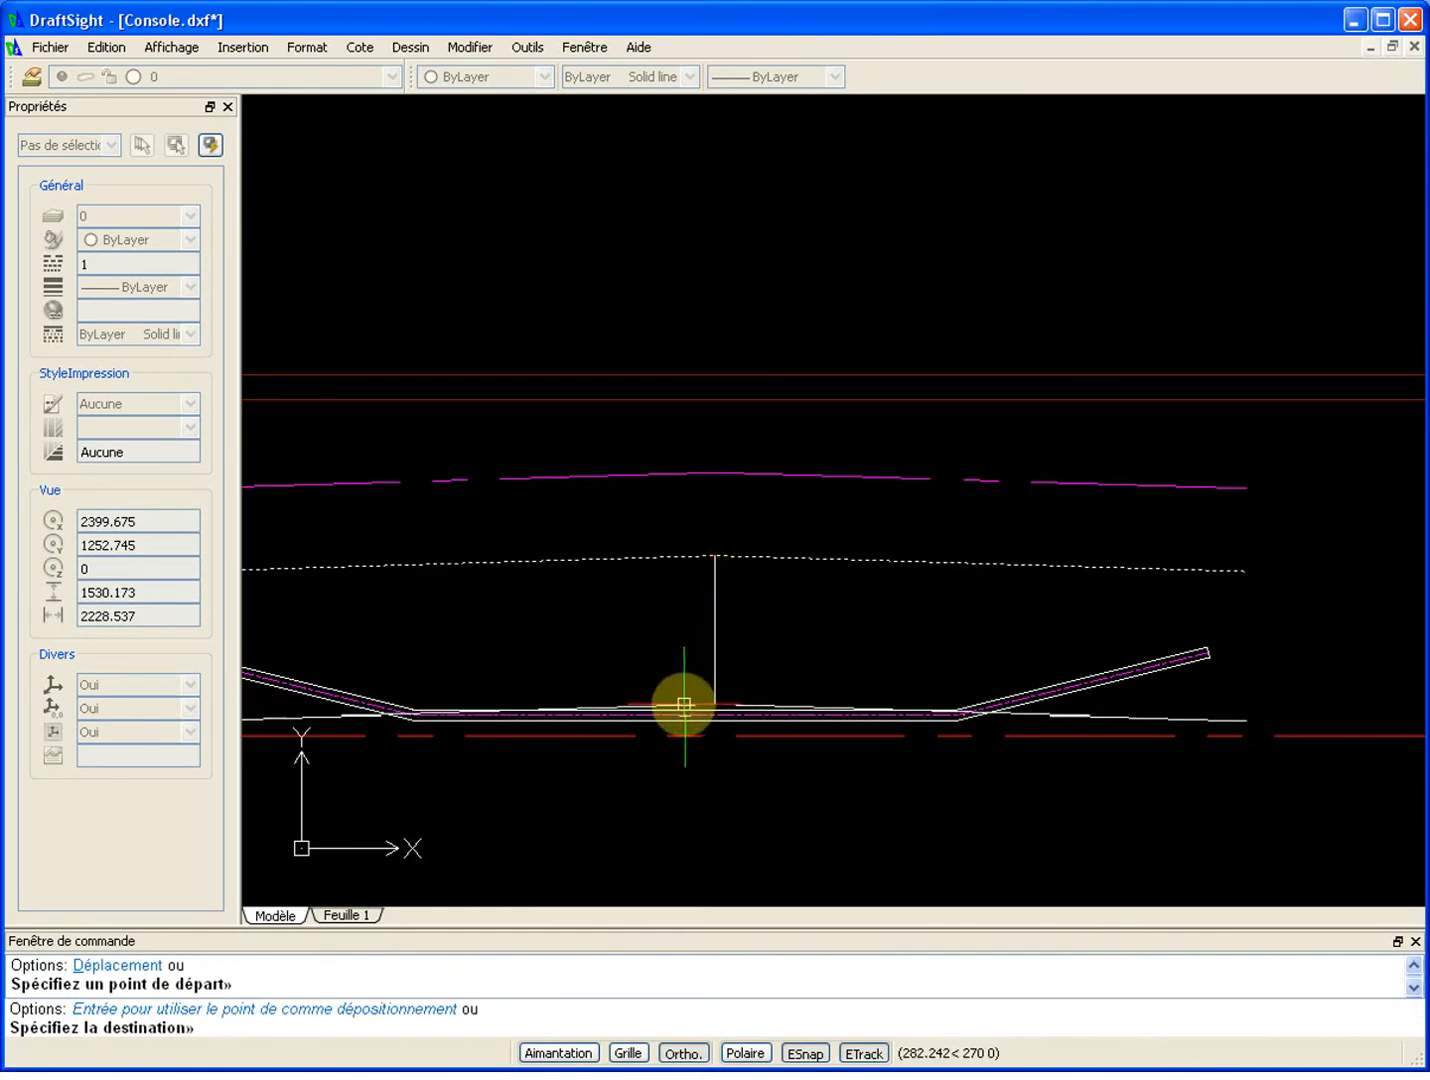
pyautogui.click(1060, 700)
# Step: Move the white polyline straight up off the bent profile, to just above the two magenta sloping lines
pyautogui.press('Return')
pyautogui.click(1037, 703)
pyautogui.press('Return')
pyautogui.click(928, 670)
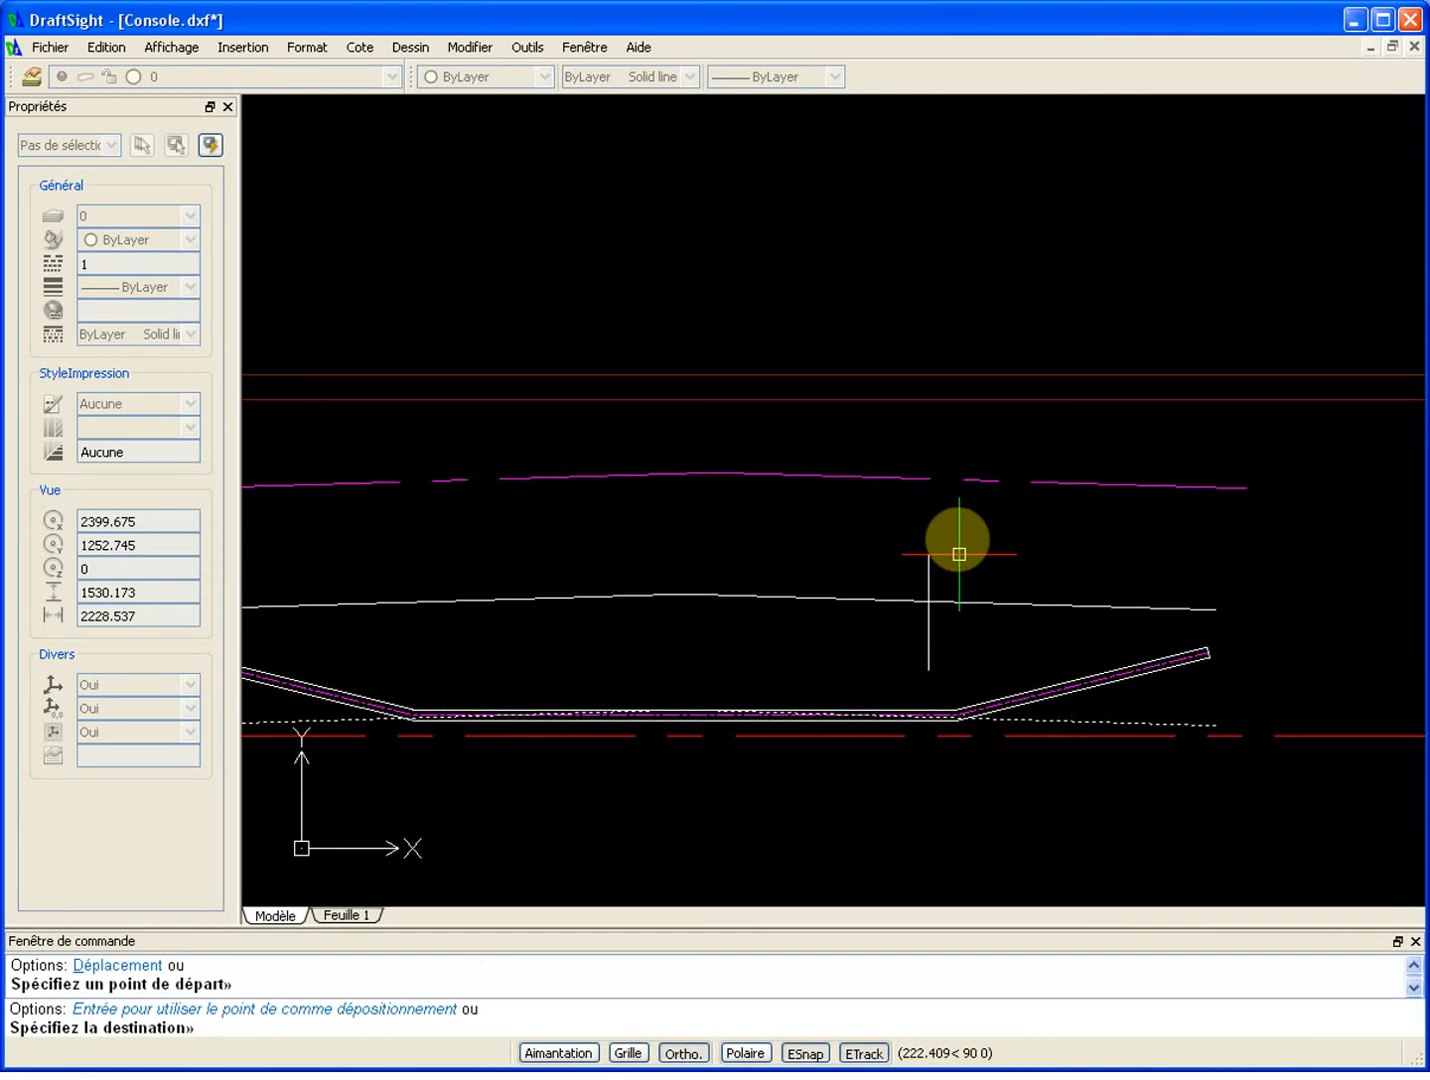
pyautogui.press('Escape')
pyautogui.scroll(-1, 903, 440)
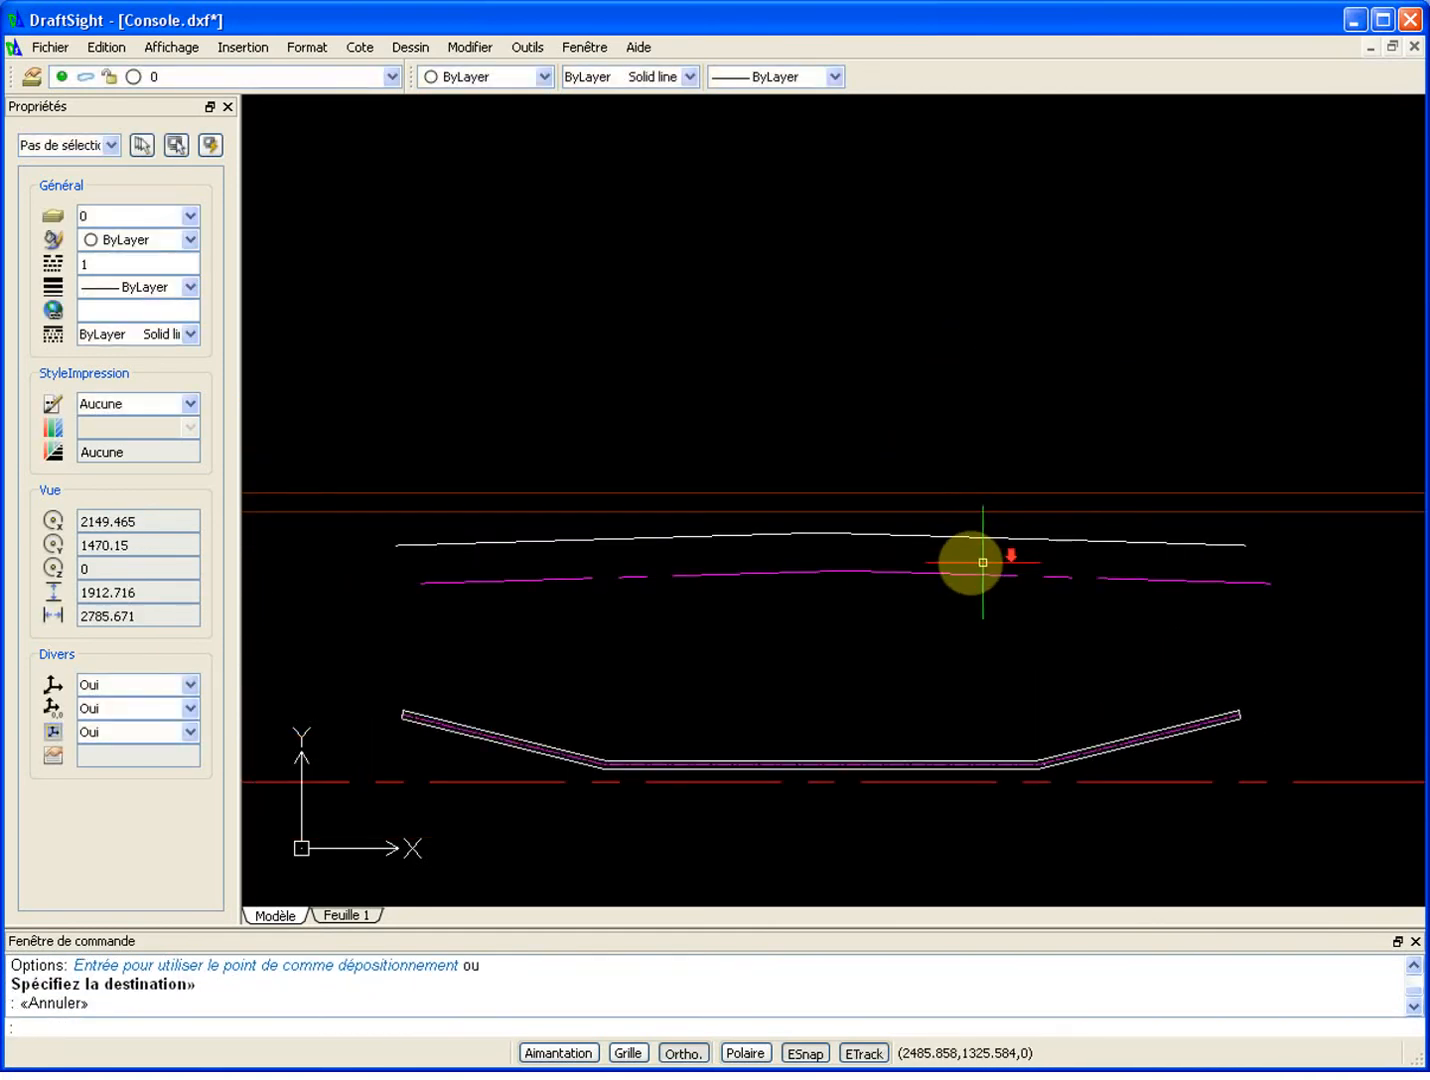
# Step: Copy the properties of one magenta sloping line onto the white polyline above it
pyautogui.click(470, 47)
pyautogui.click(510, 93)
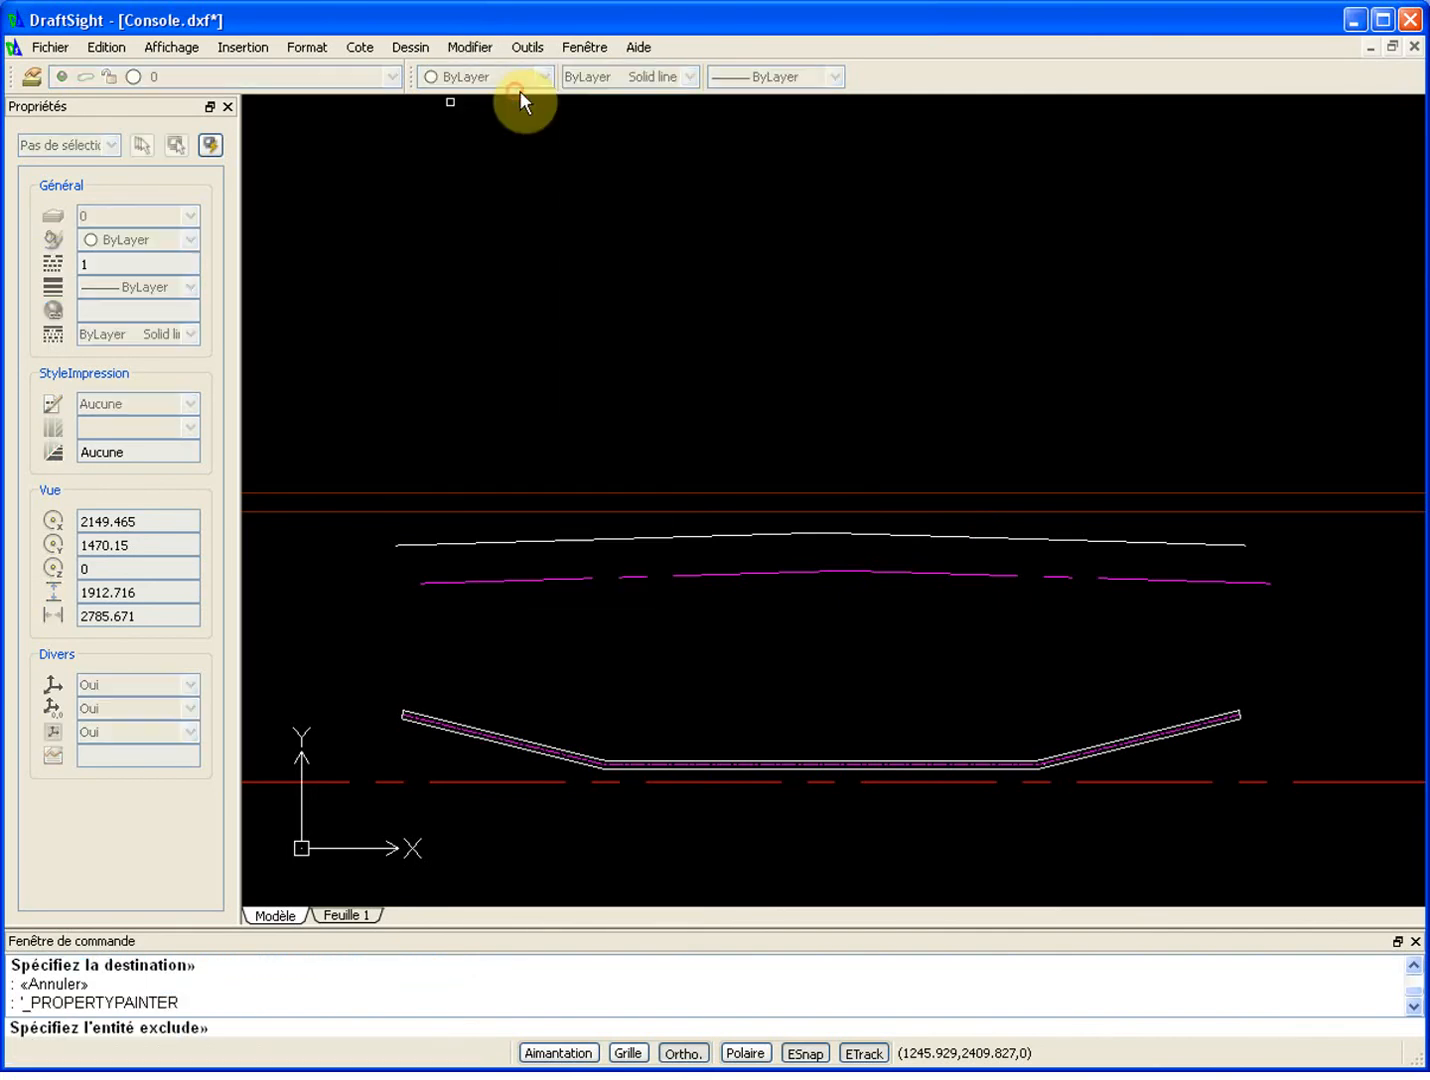
pyautogui.click(876, 572)
pyautogui.click(923, 536)
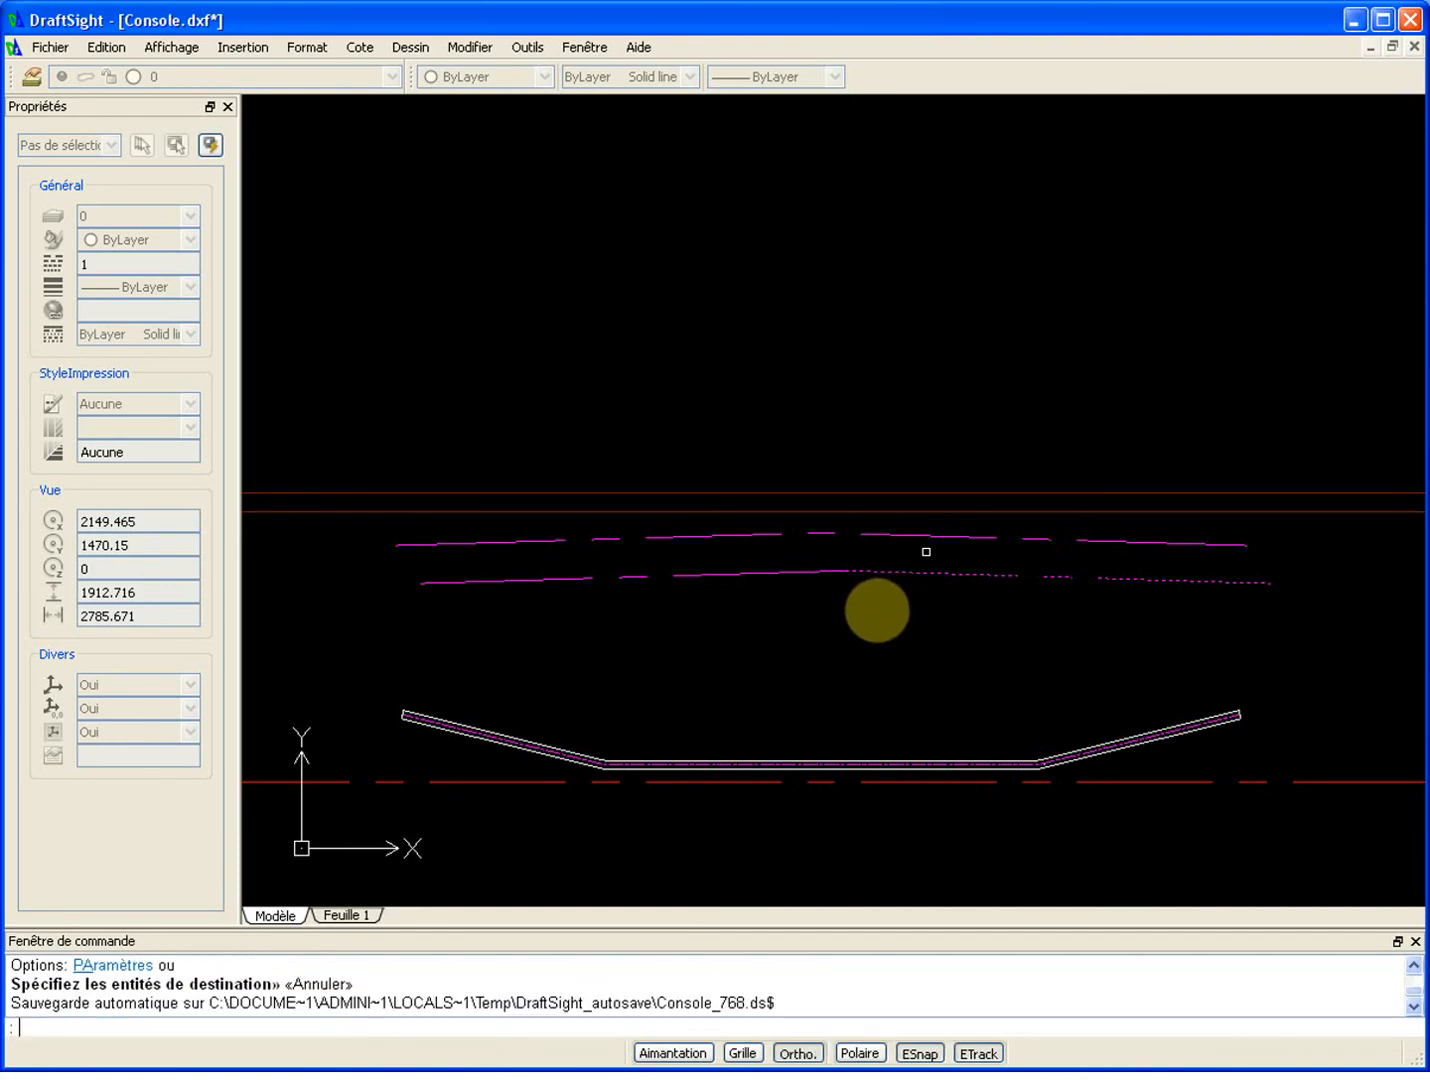
pyautogui.press('Escape')
pyautogui.press('Return')
pyautogui.press('Escape')
# Step: Delete the two separate magenta sloping lines below the polyline
pyautogui.click(872, 559)
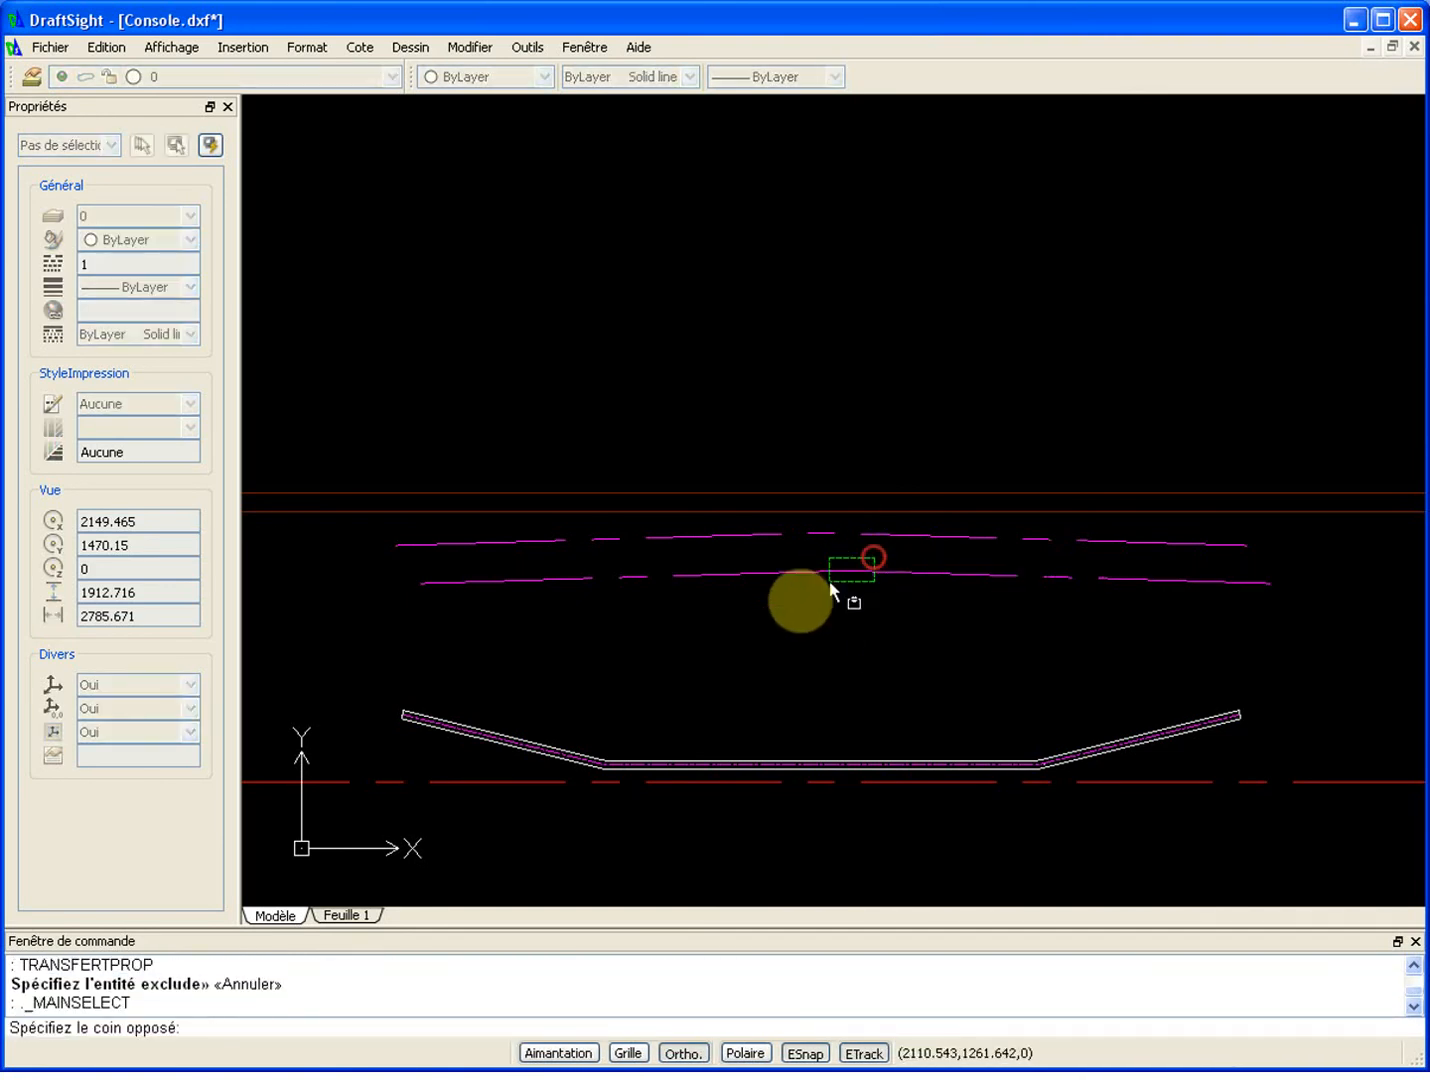
pyautogui.click(771, 622)
pyautogui.press('Delete')
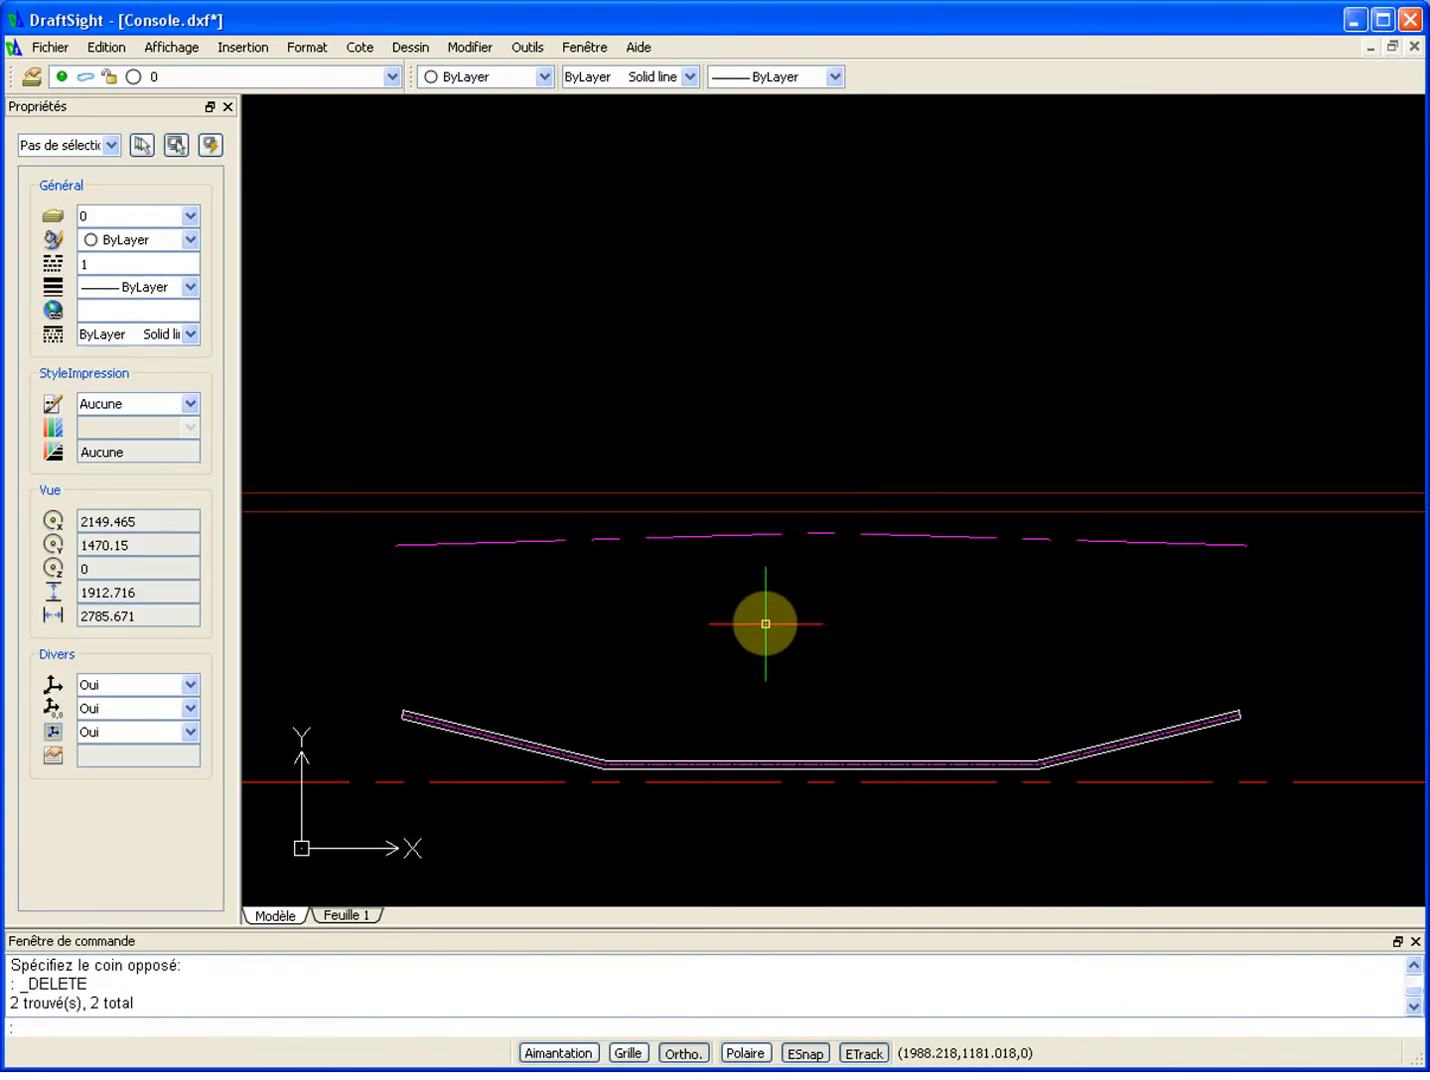
pyautogui.moveTo(826, 628); pyautogui.dragTo(776, 642, button='middle')
pyautogui.scroll(-1, 719, 597)
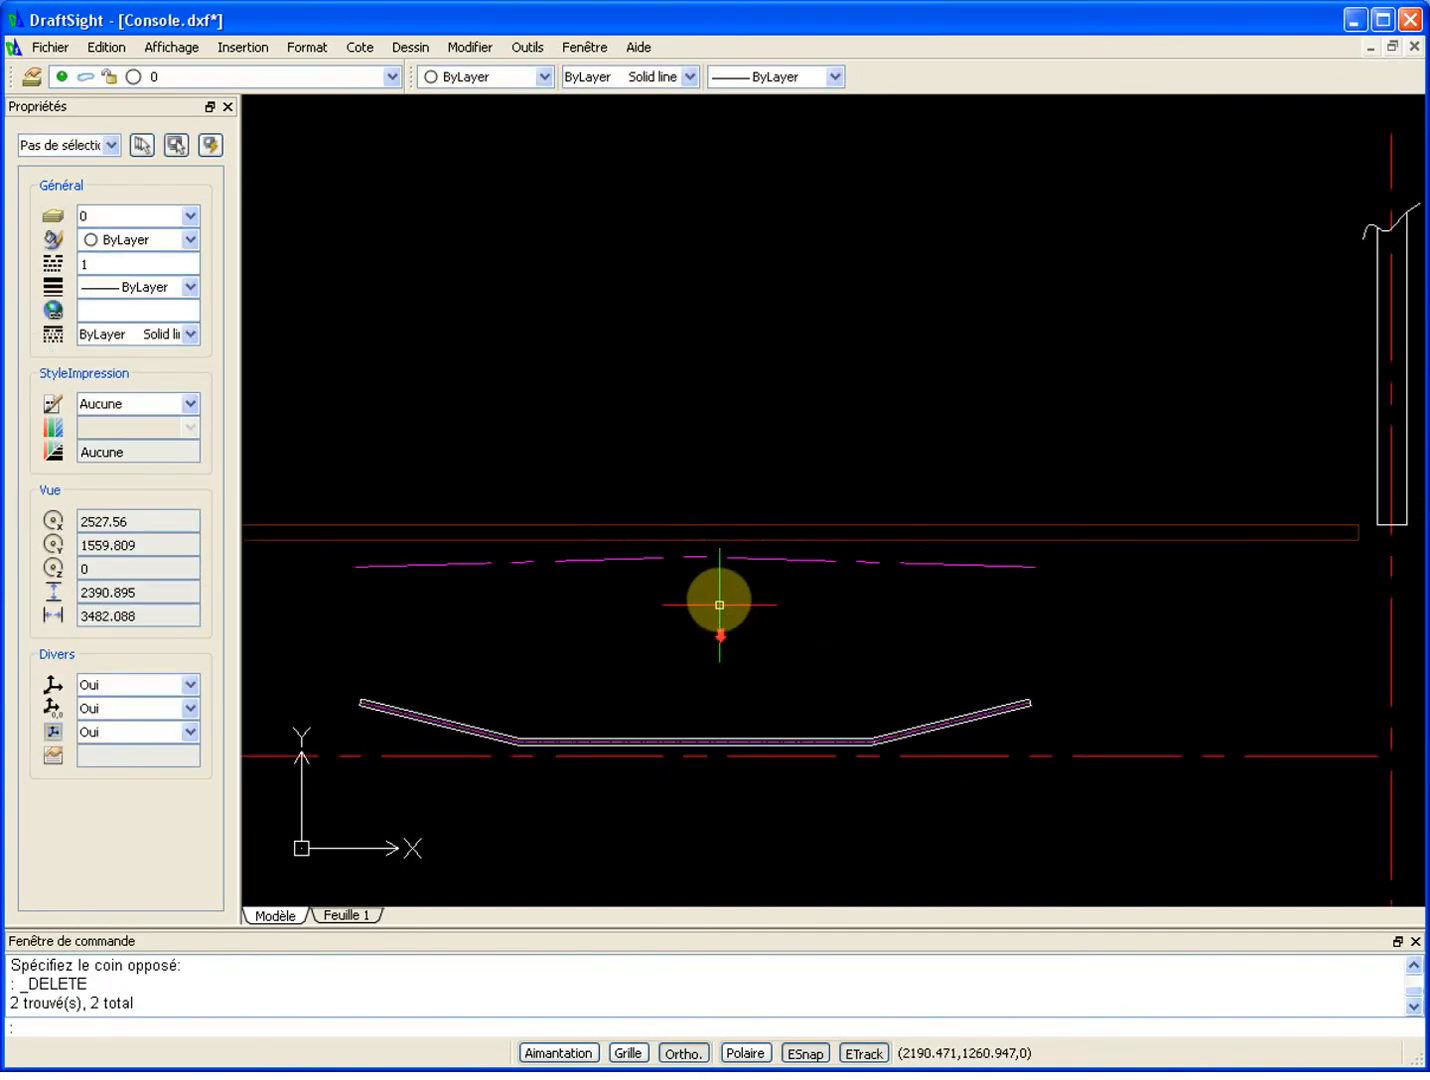
pyautogui.write('l')
pyautogui.press('Return')
pyautogui.click(695, 558)
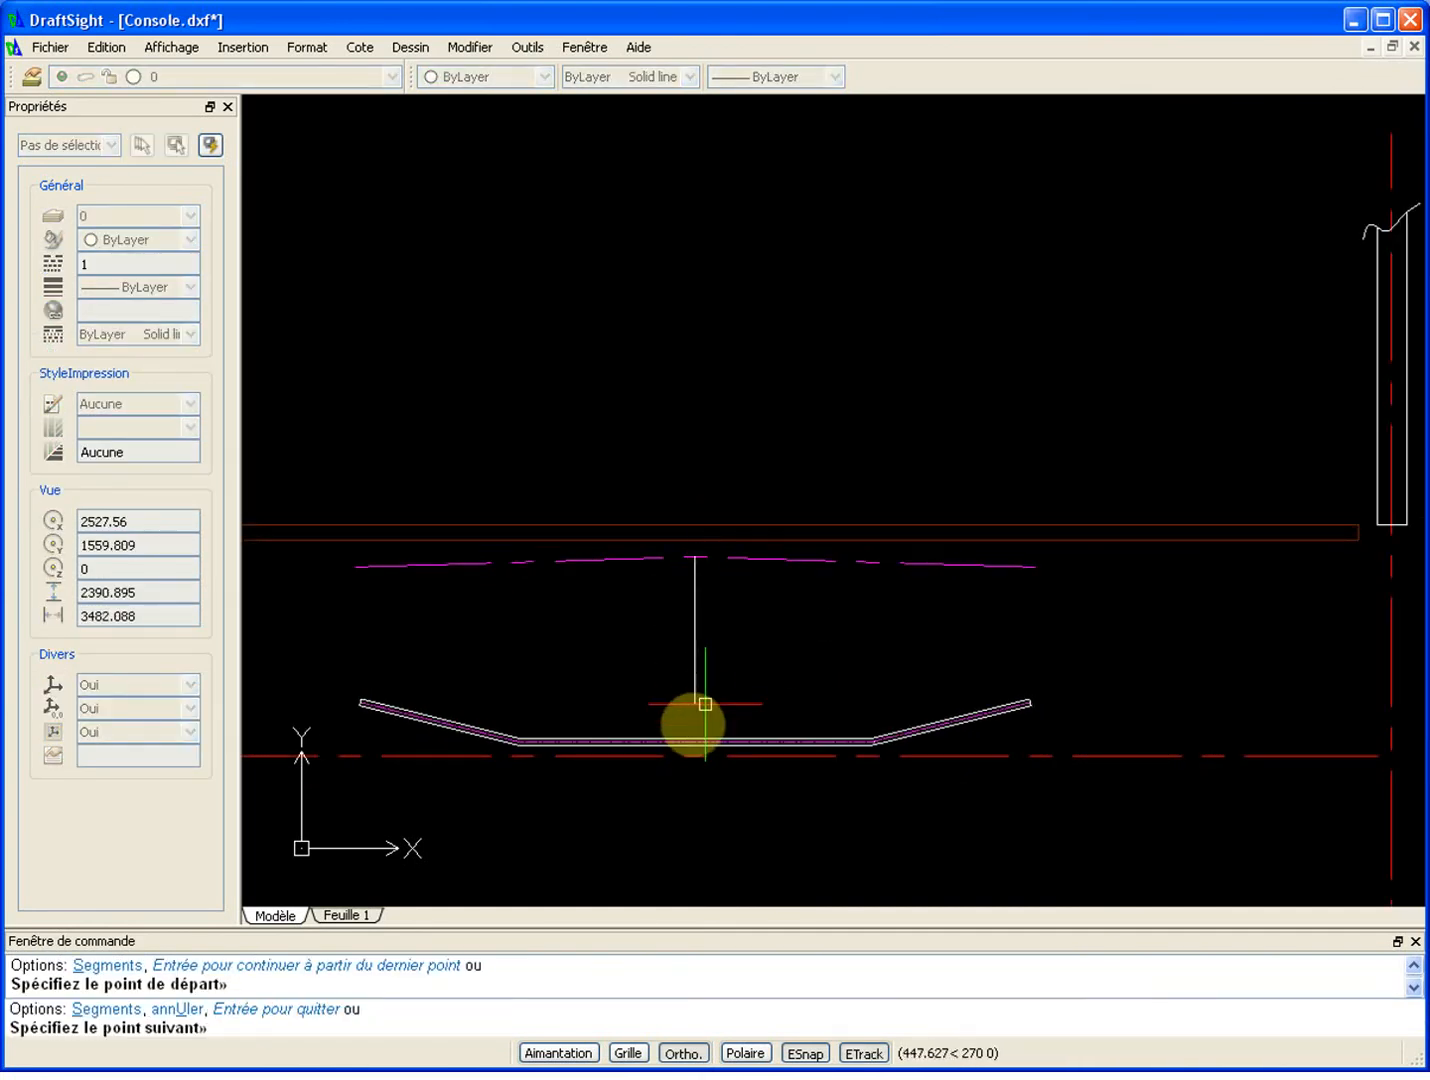
pyautogui.press('Escape')
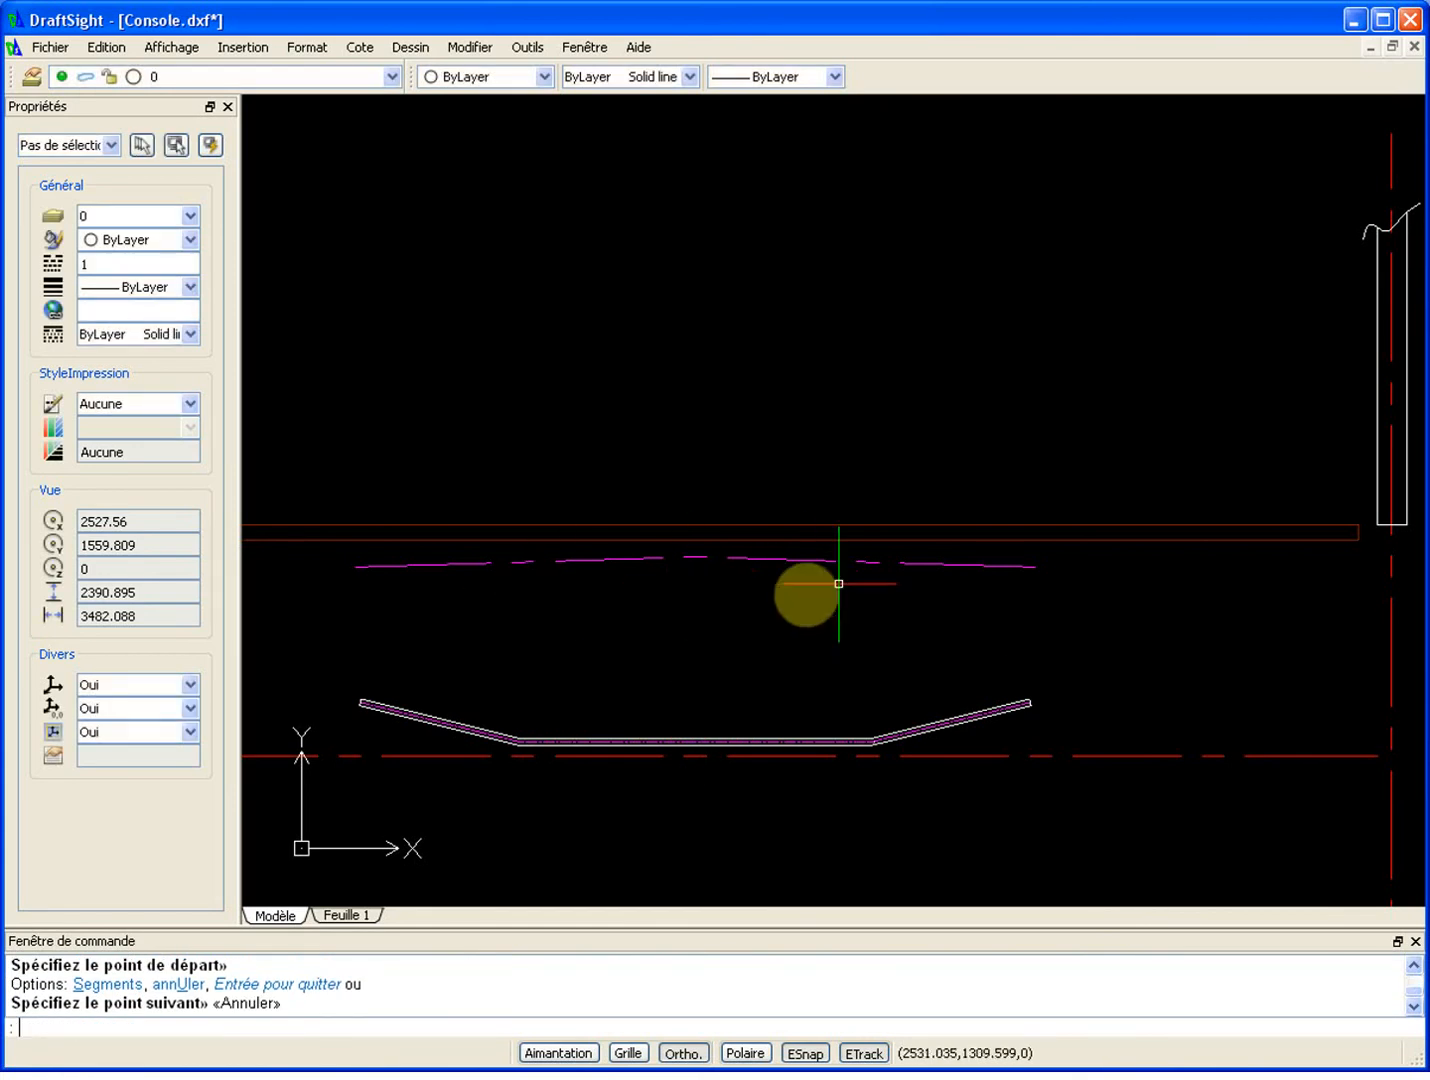
# Step: Offset the magenta centre polyline upward by a distance of 10
pyautogui.scroll(1, 700, 546)
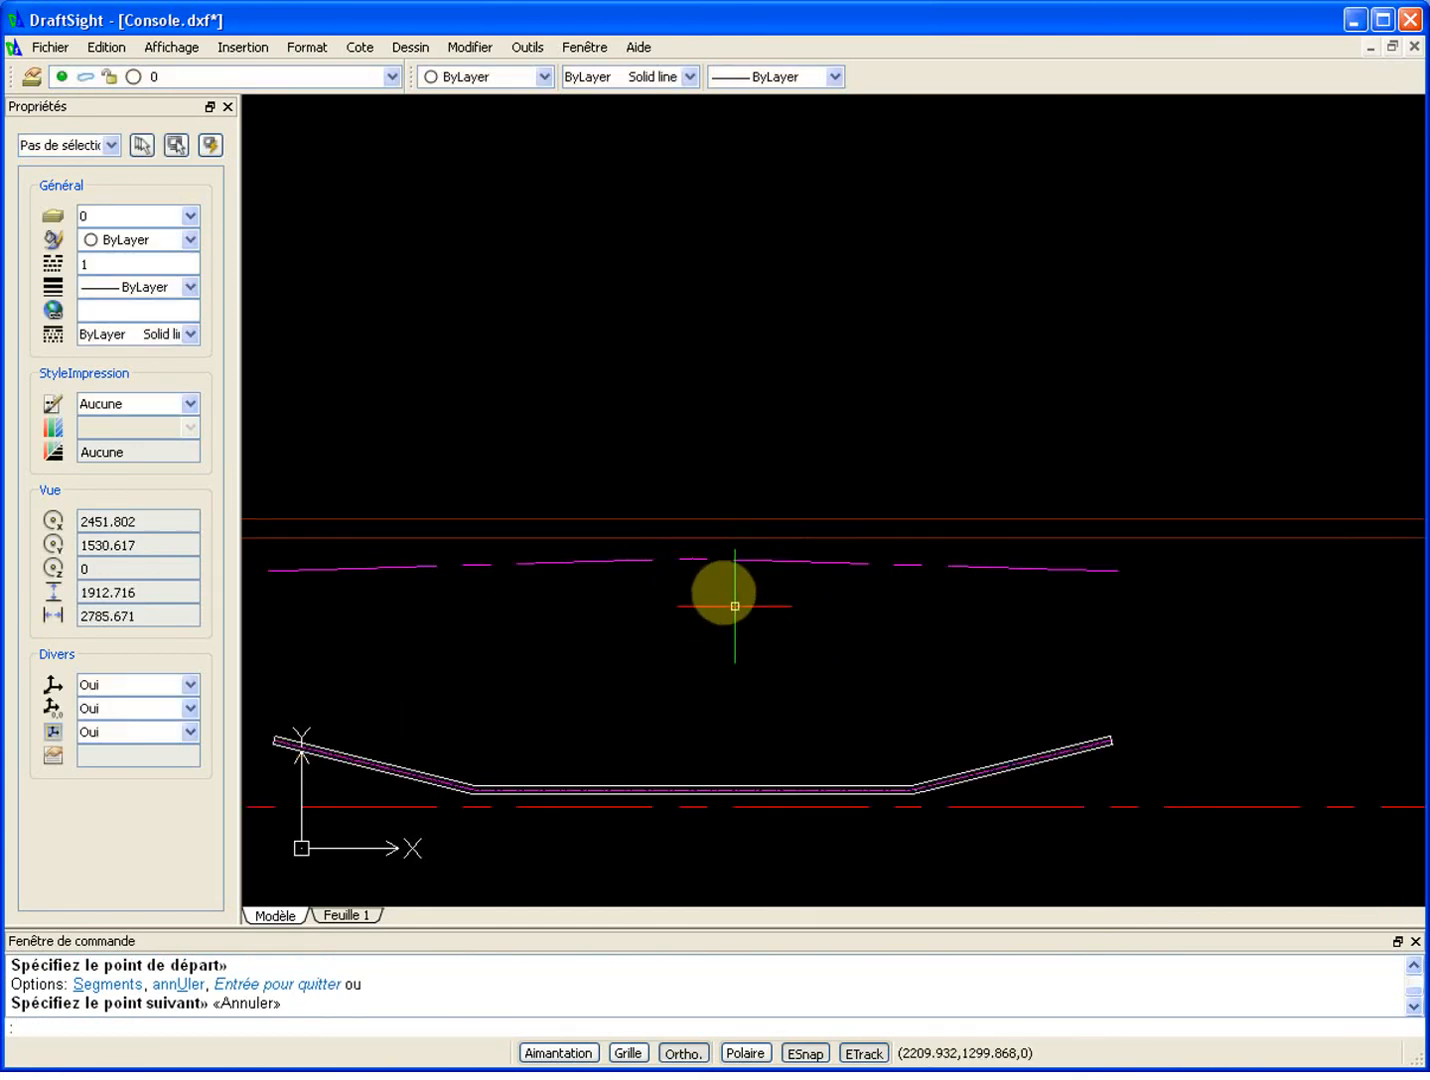
pyautogui.scroll(-1, 701, 650)
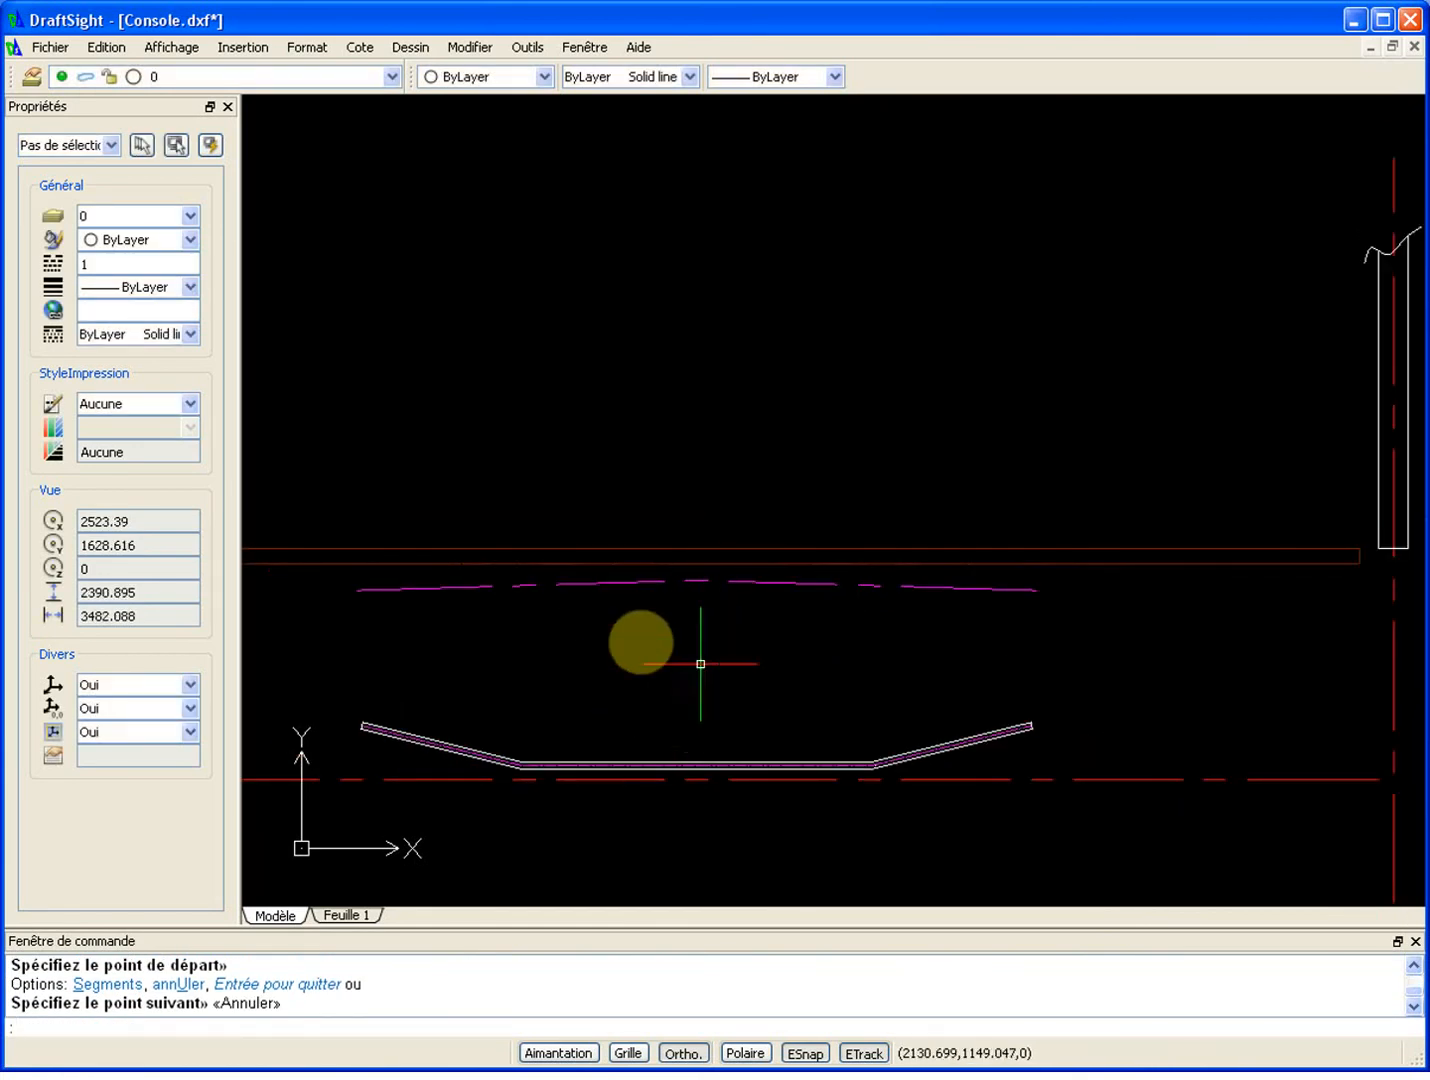
pyautogui.scroll(1, 664, 586)
pyautogui.moveTo(664, 585); pyautogui.dragTo(777, 615, button='middle')
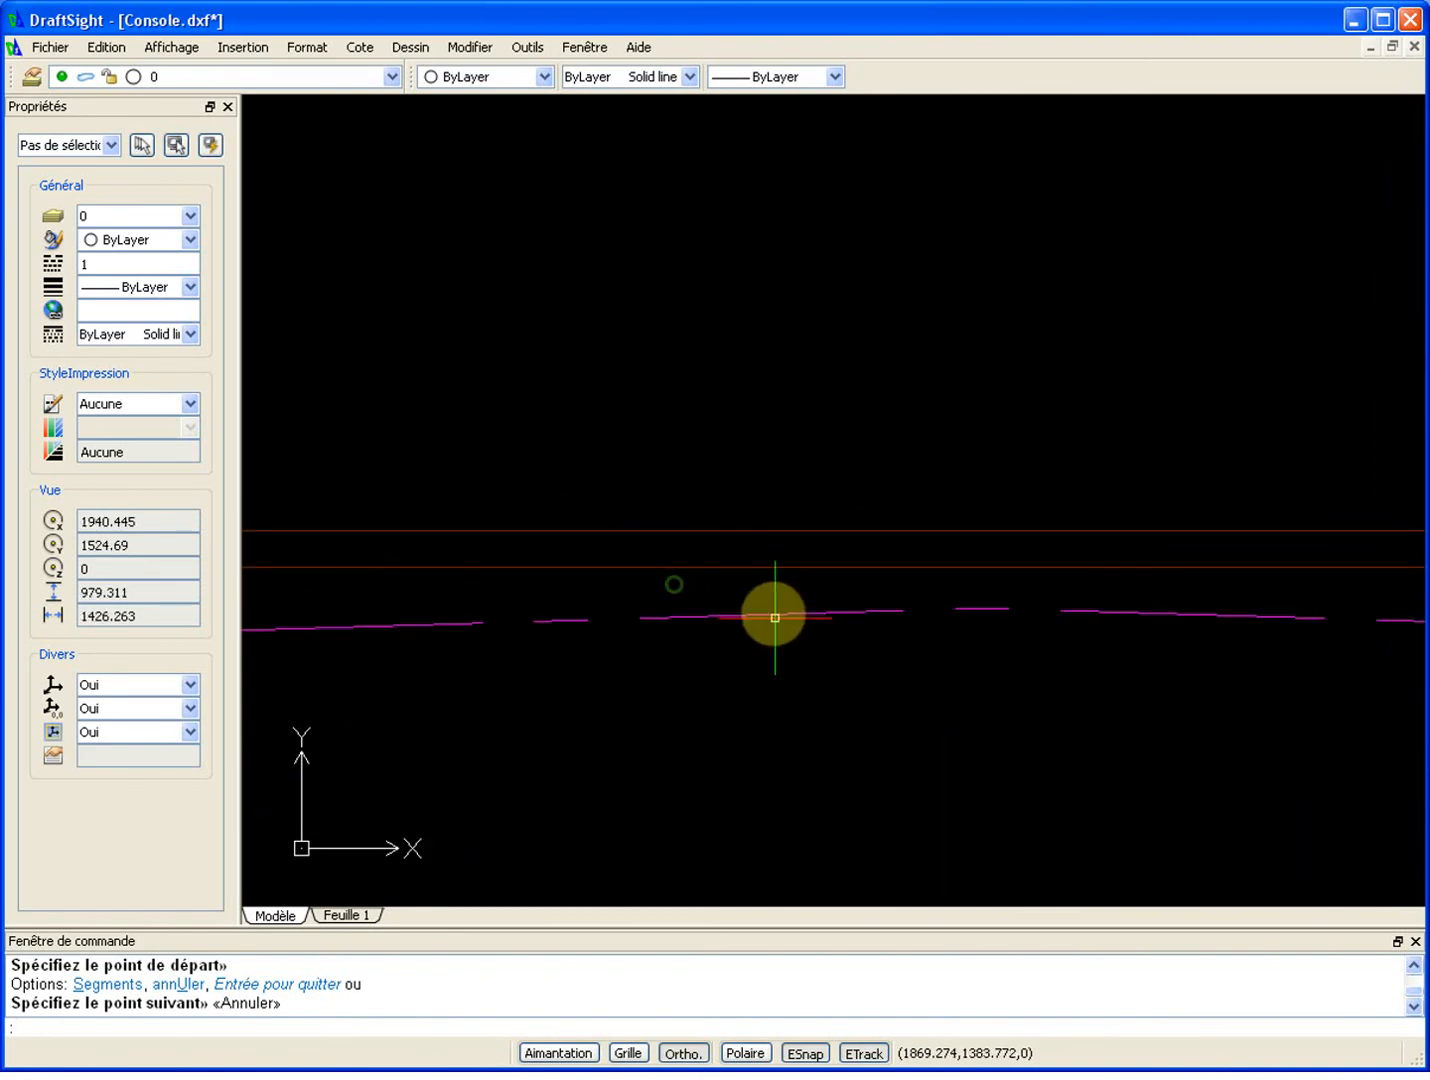
pyautogui.write('o')
pyautogui.press('Return')
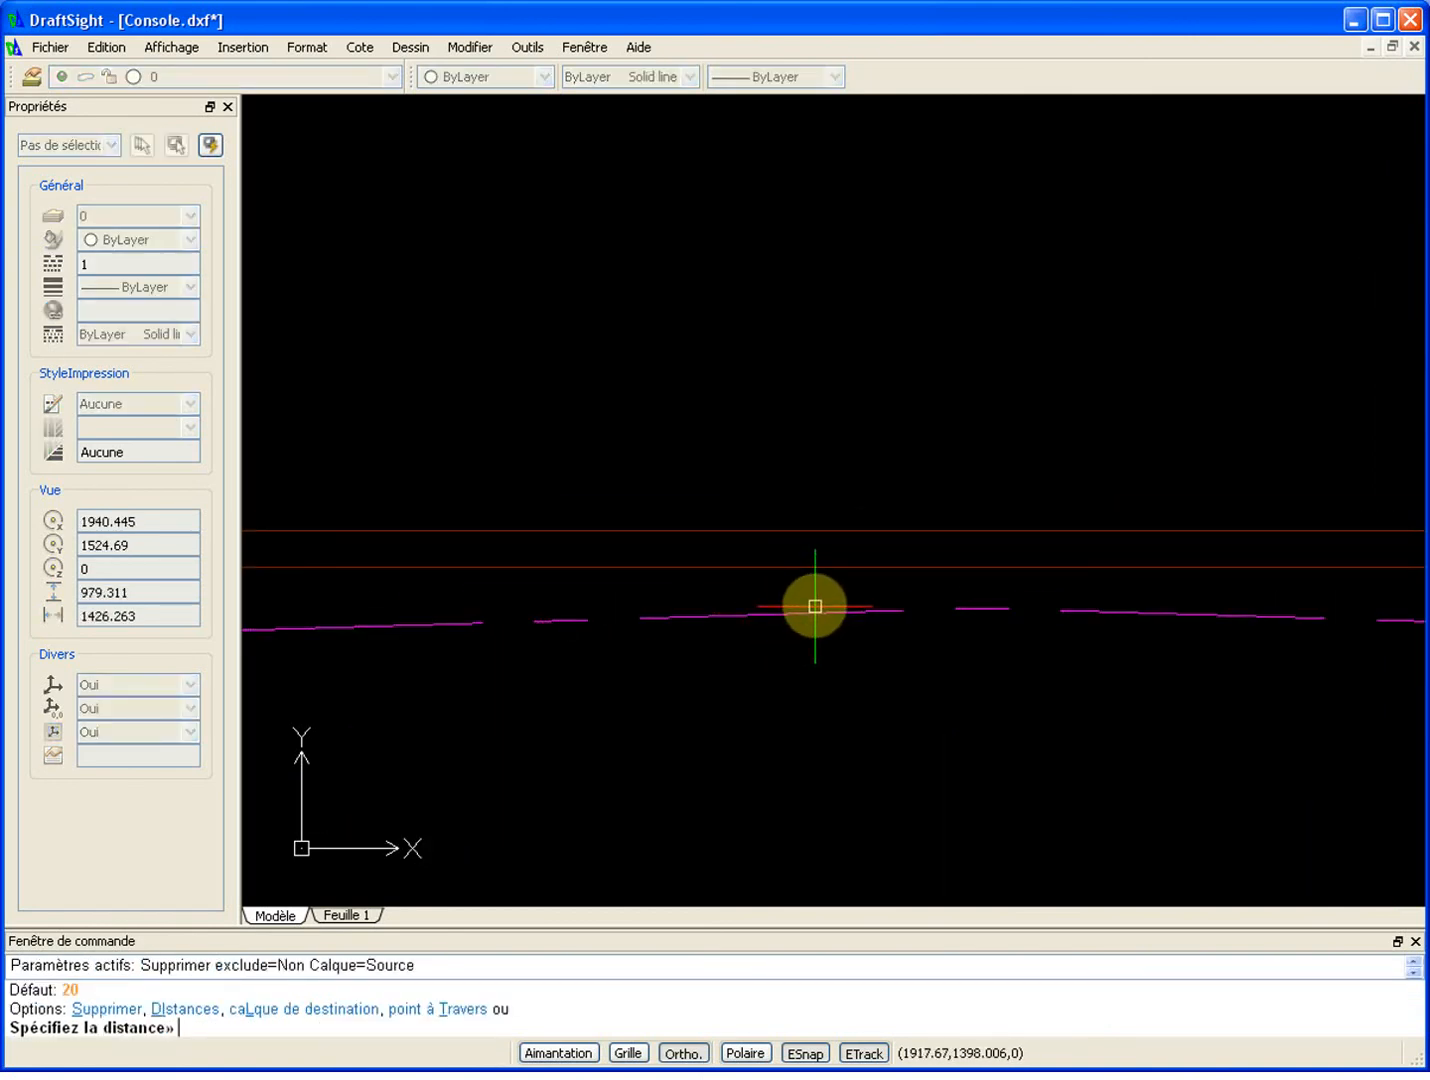
pyautogui.press('Return')
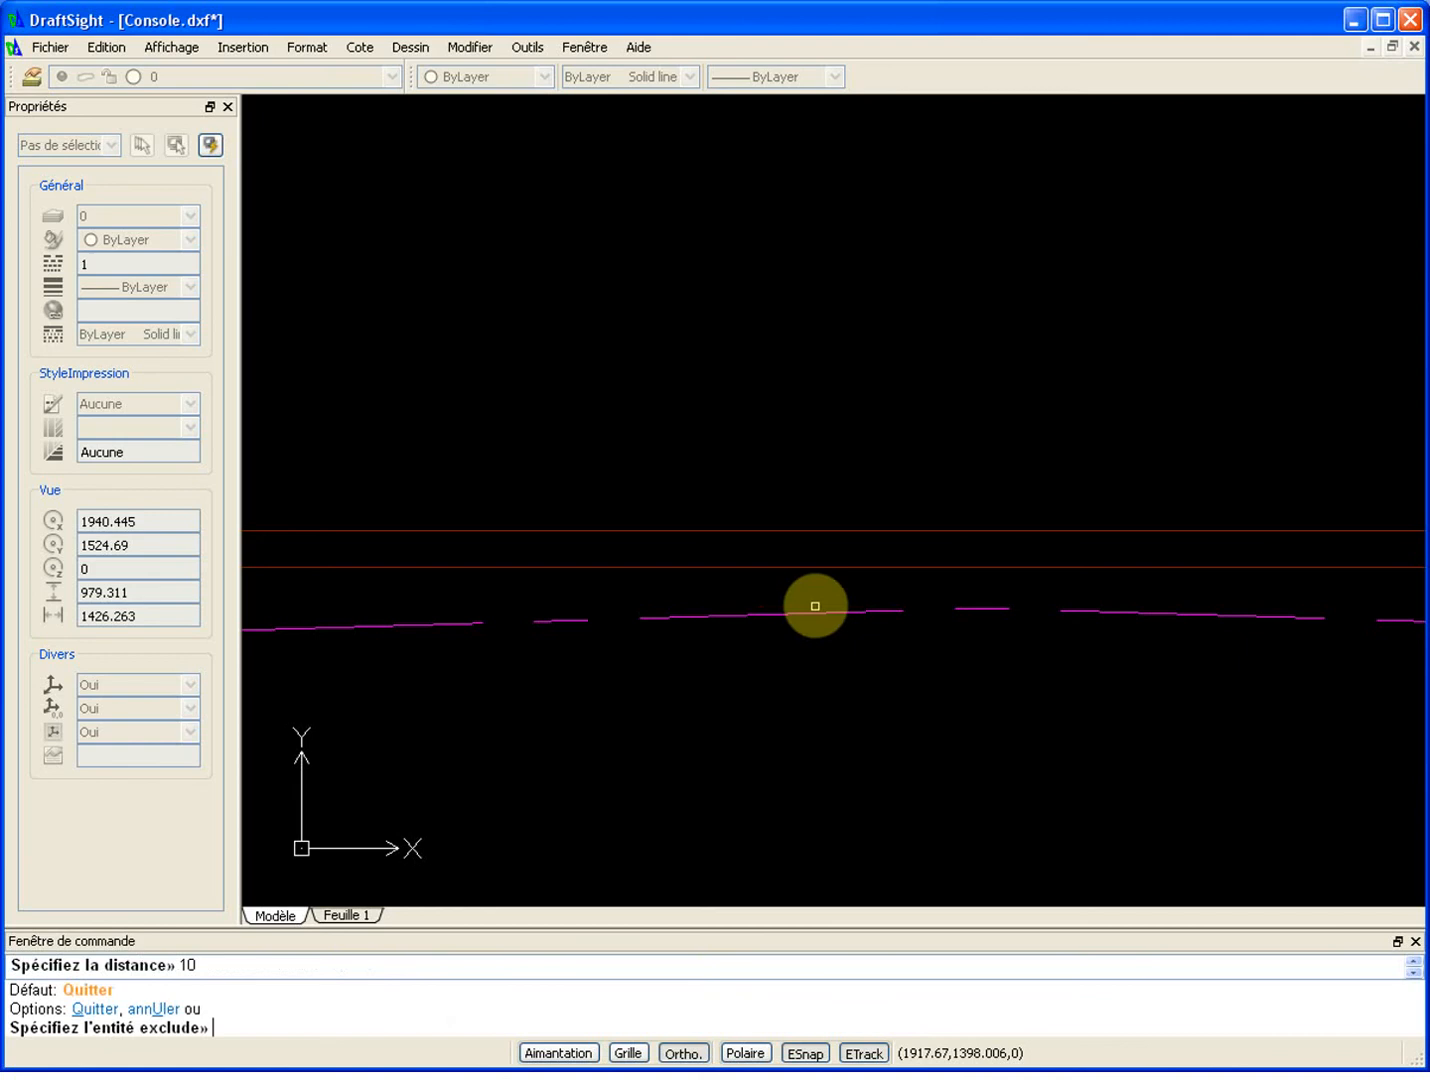
pyautogui.click(851, 614)
pyautogui.click(852, 593)
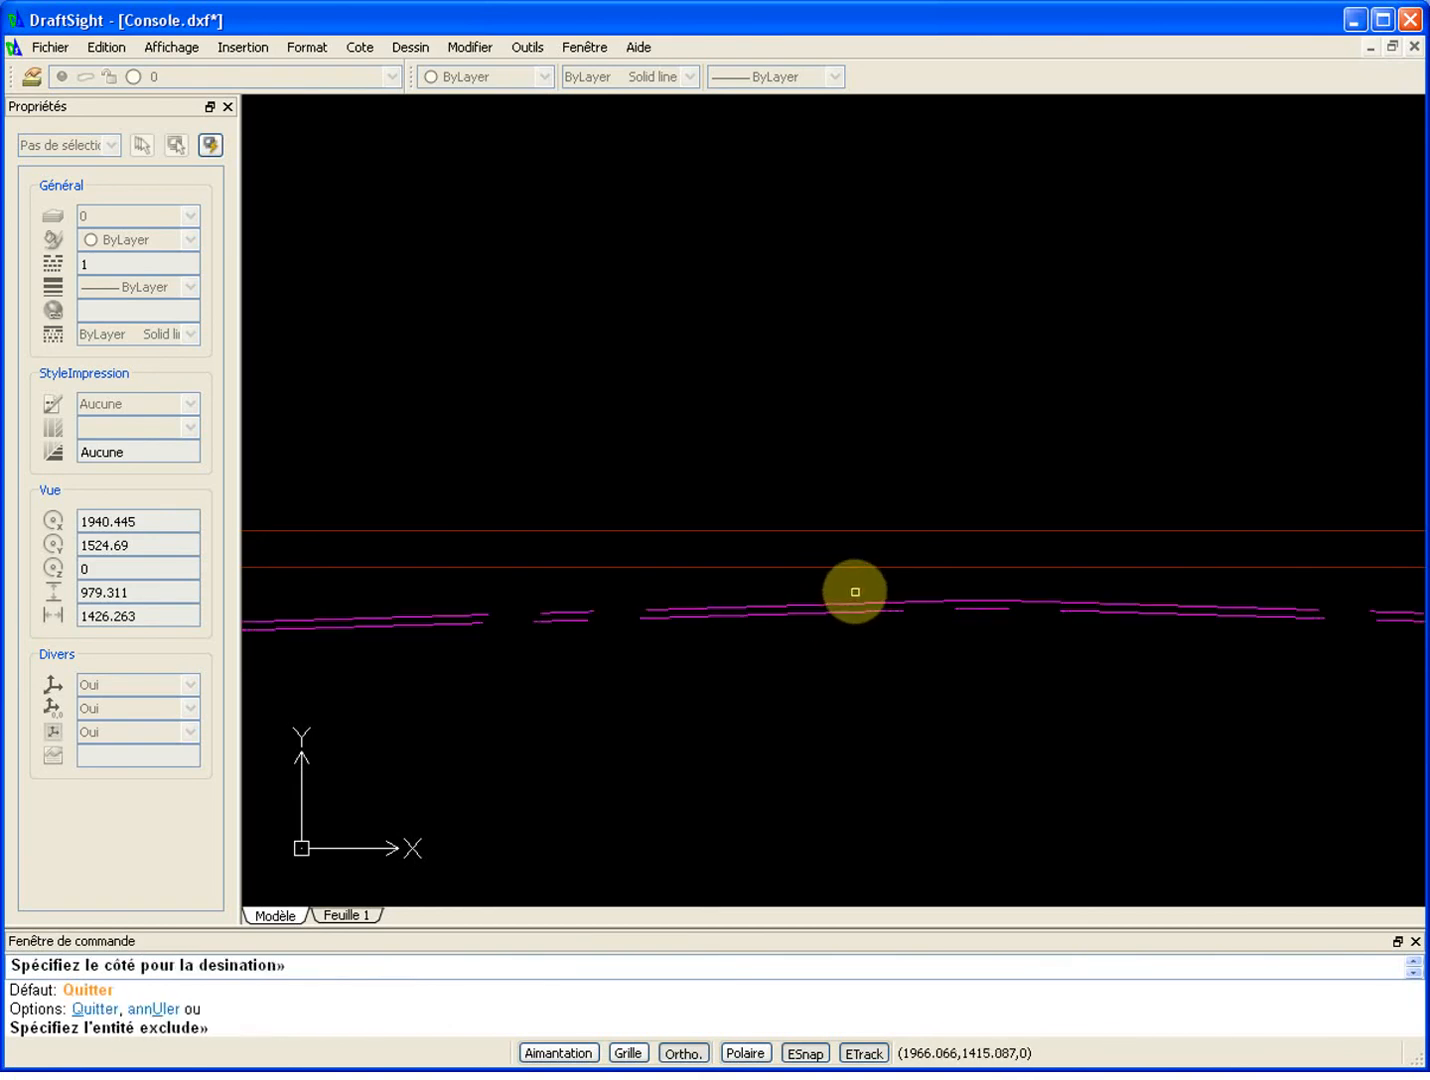
pyautogui.scroll(10, 1035, 621)
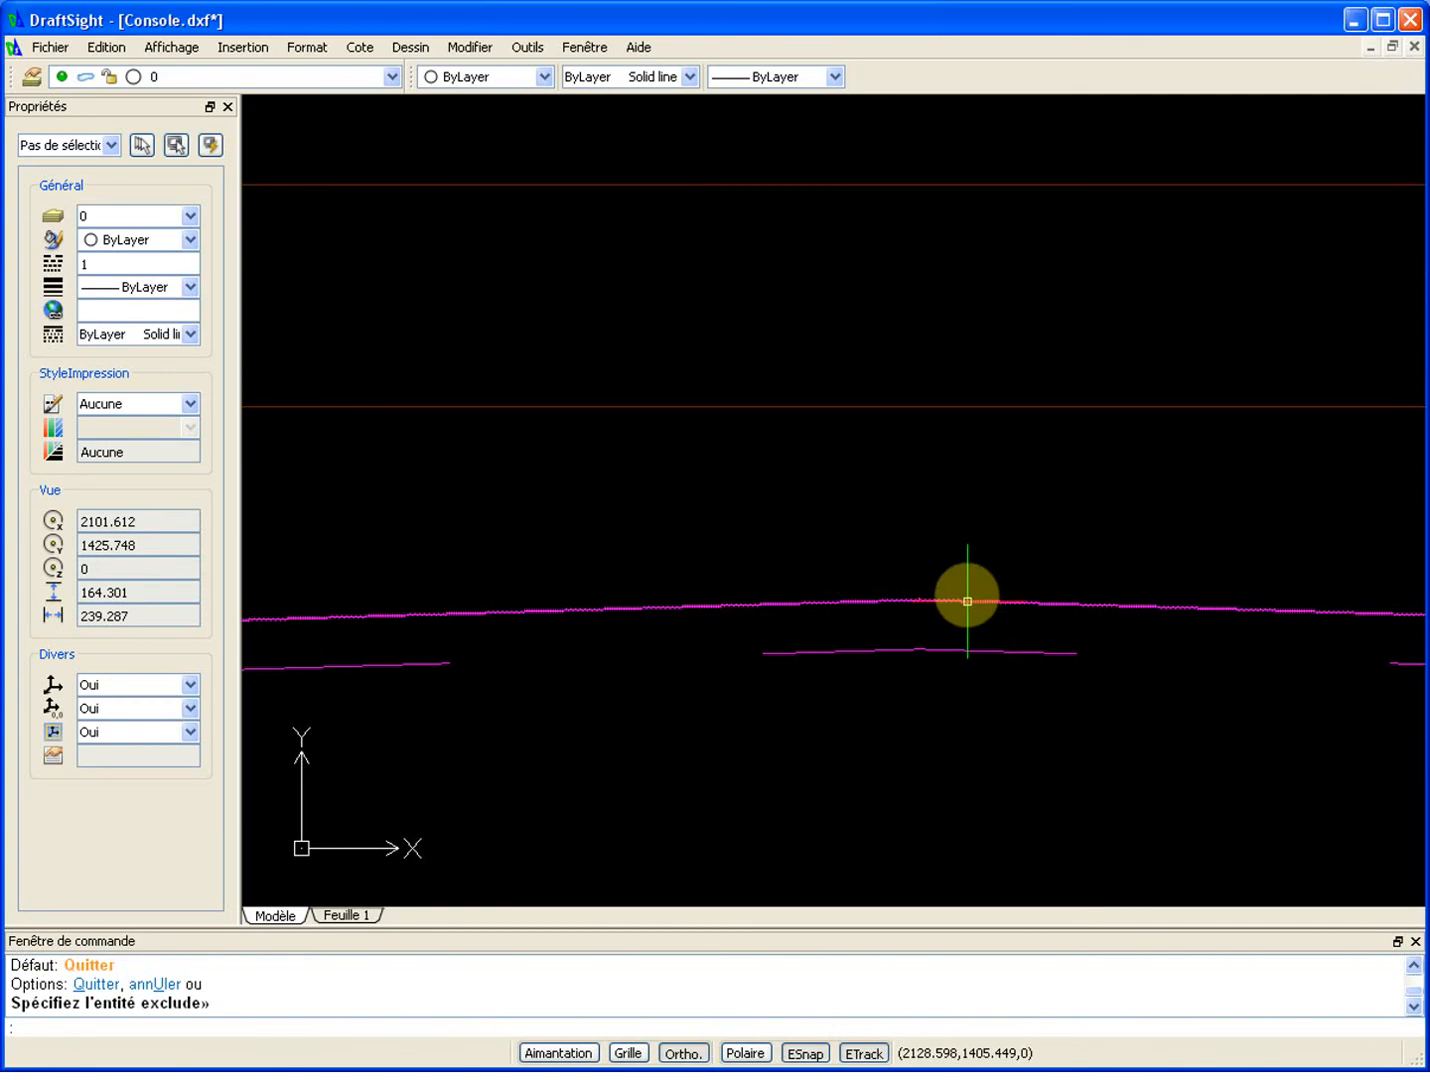
# Step: Delete the offset copy above the magenta centre polyline
pyautogui.click(998, 578)
pyautogui.click(893, 627)
pyautogui.press('Delete')
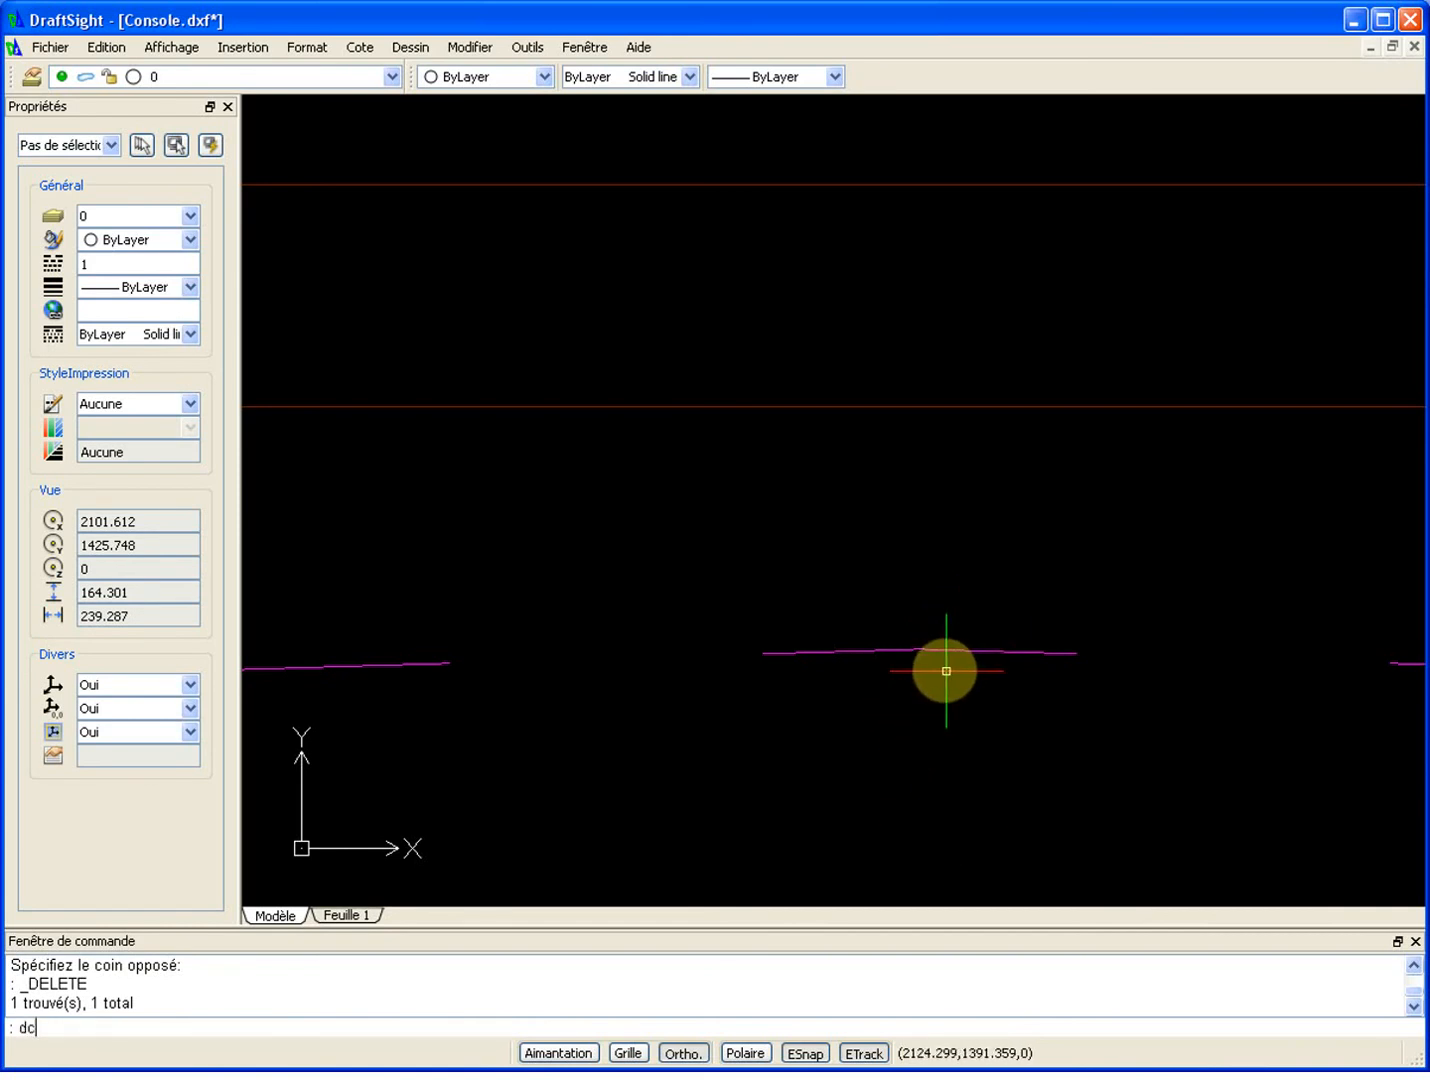
# Step: Offset the magenta centre polyline downward by a distance of 10
pyautogui.press('Return')
pyautogui.press('Return')
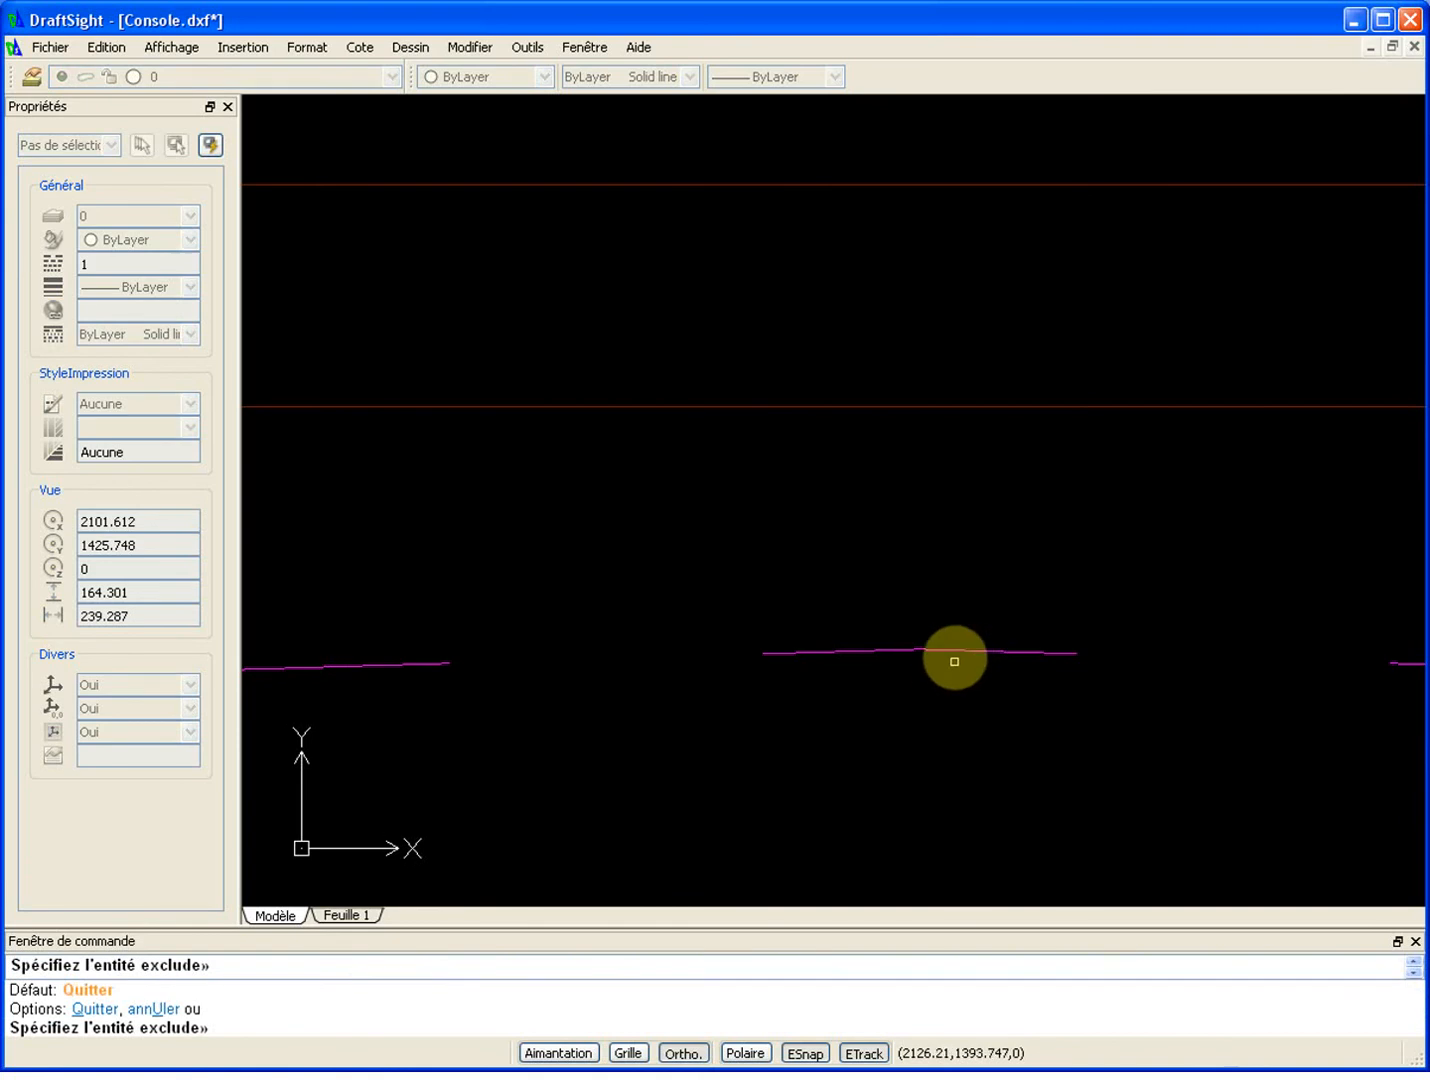
pyautogui.click(955, 652)
pyautogui.click(945, 717)
pyautogui.press('Escape')
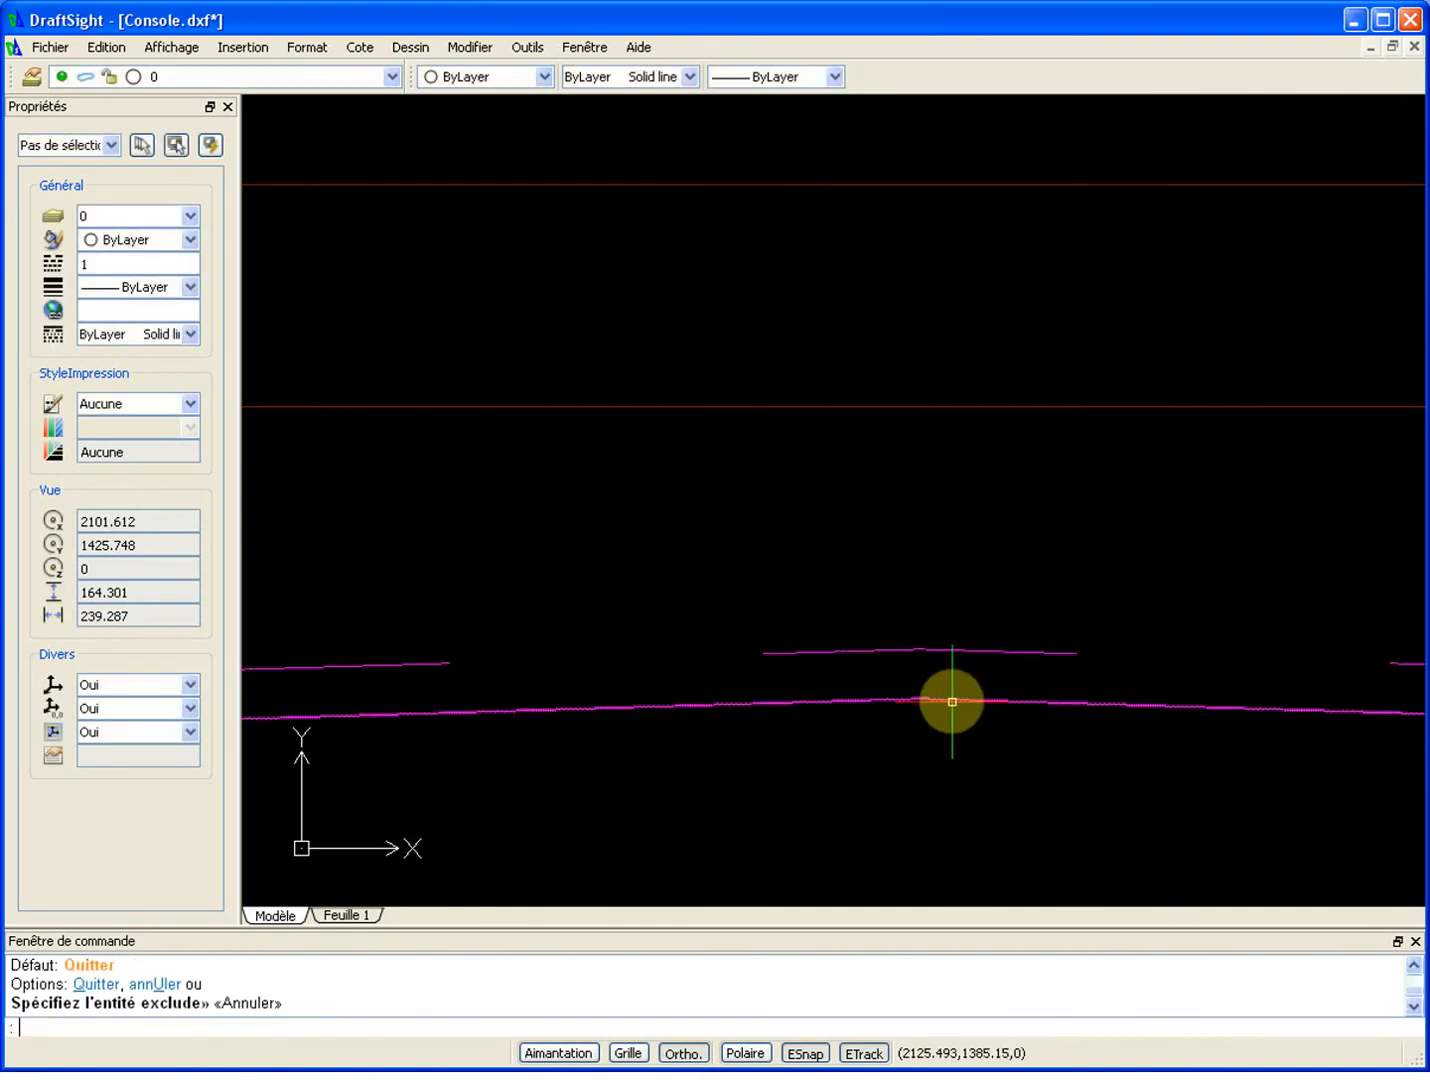
# Step: Fillet the apex of the lower offset polyline between its two slopes with a radius of 10
pyautogui.click(482, 48)
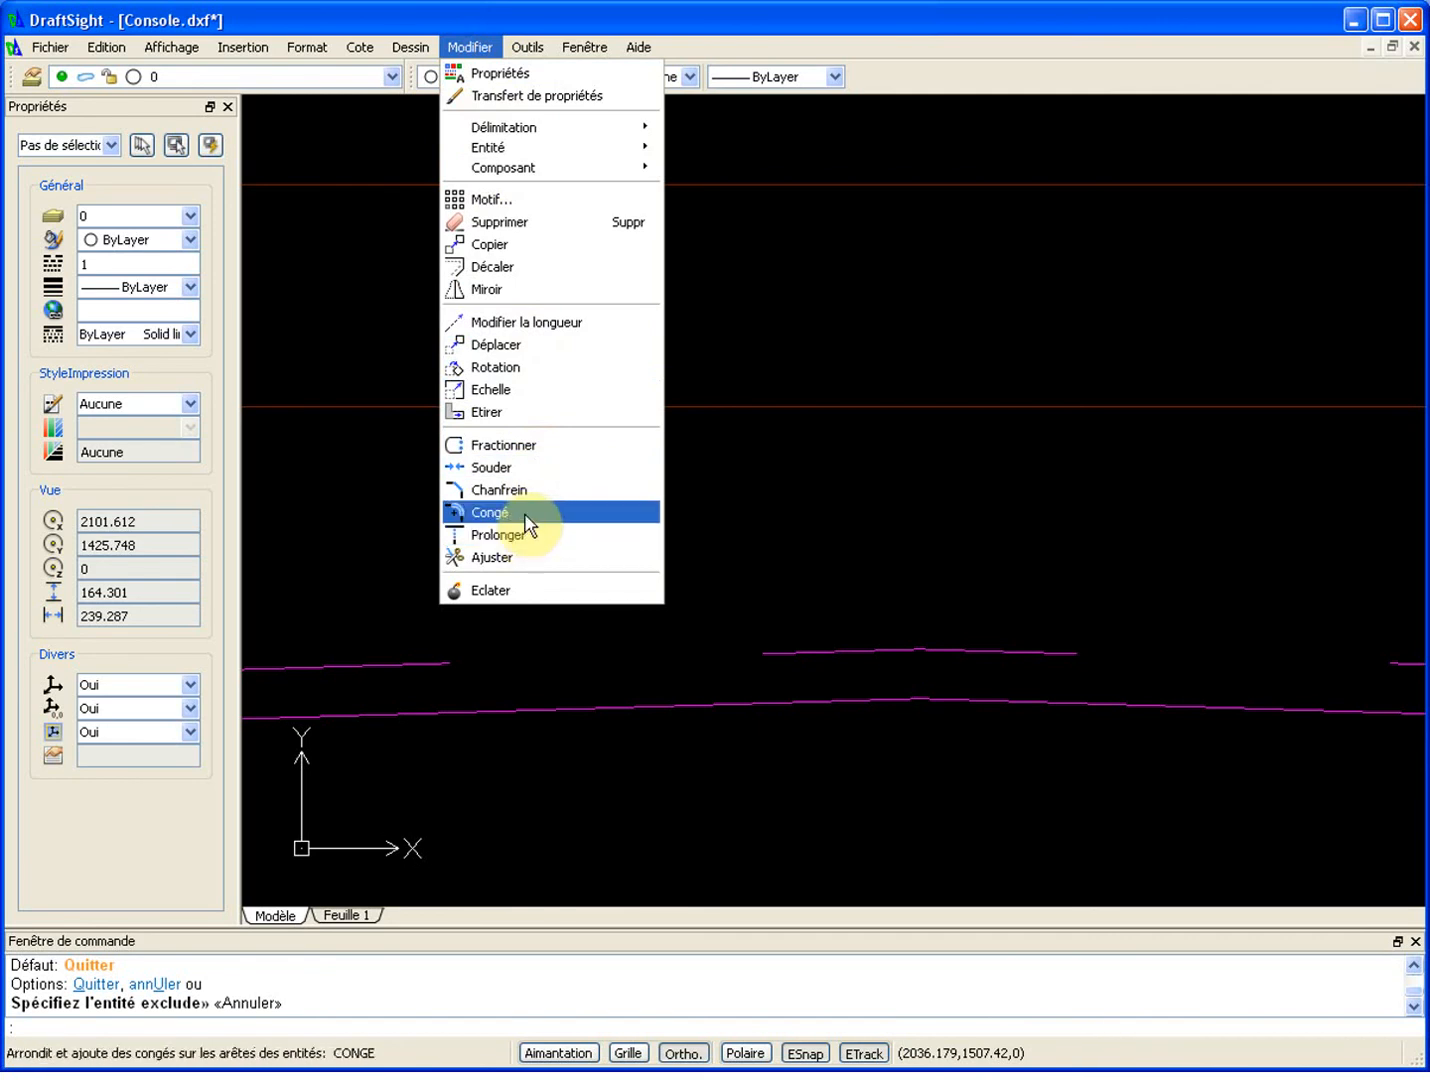
pyautogui.click(490, 511)
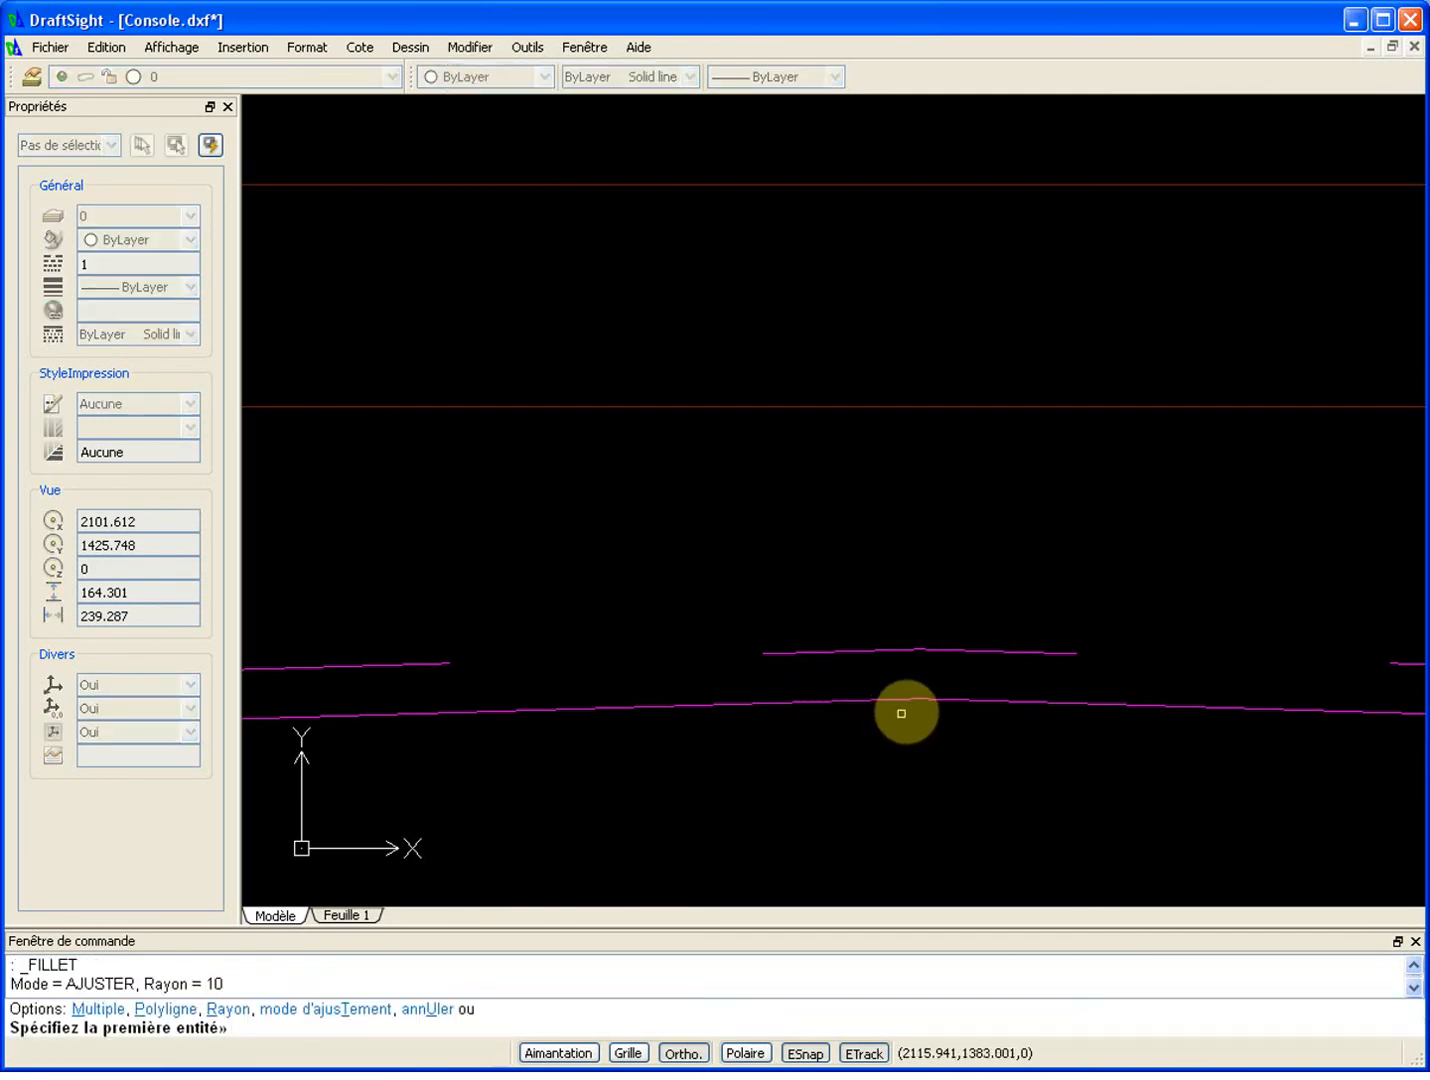
pyautogui.click(977, 703)
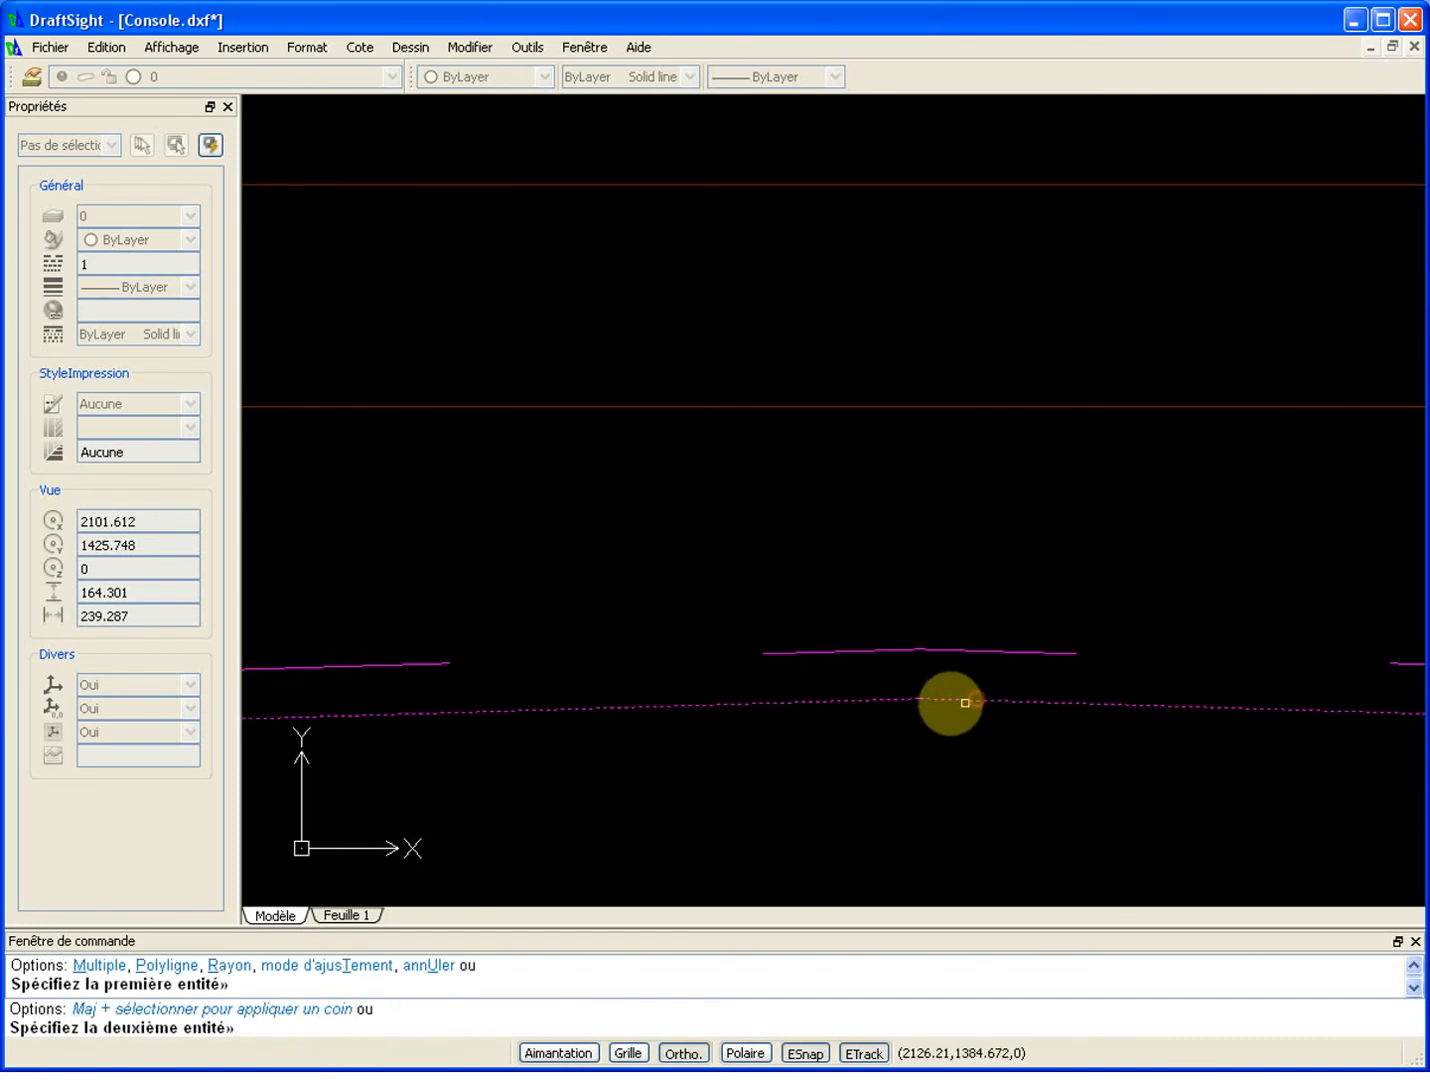
pyautogui.click(867, 701)
pyautogui.press('Return')
pyautogui.scroll(6, 925, 700)
pyautogui.press('Escape')
# Step: Examine the rounded apex of the lower offset polyline up close
pyautogui.moveTo(1006, 645); pyautogui.dragTo(941, 745)
pyautogui.scroll(5, 930, 719)
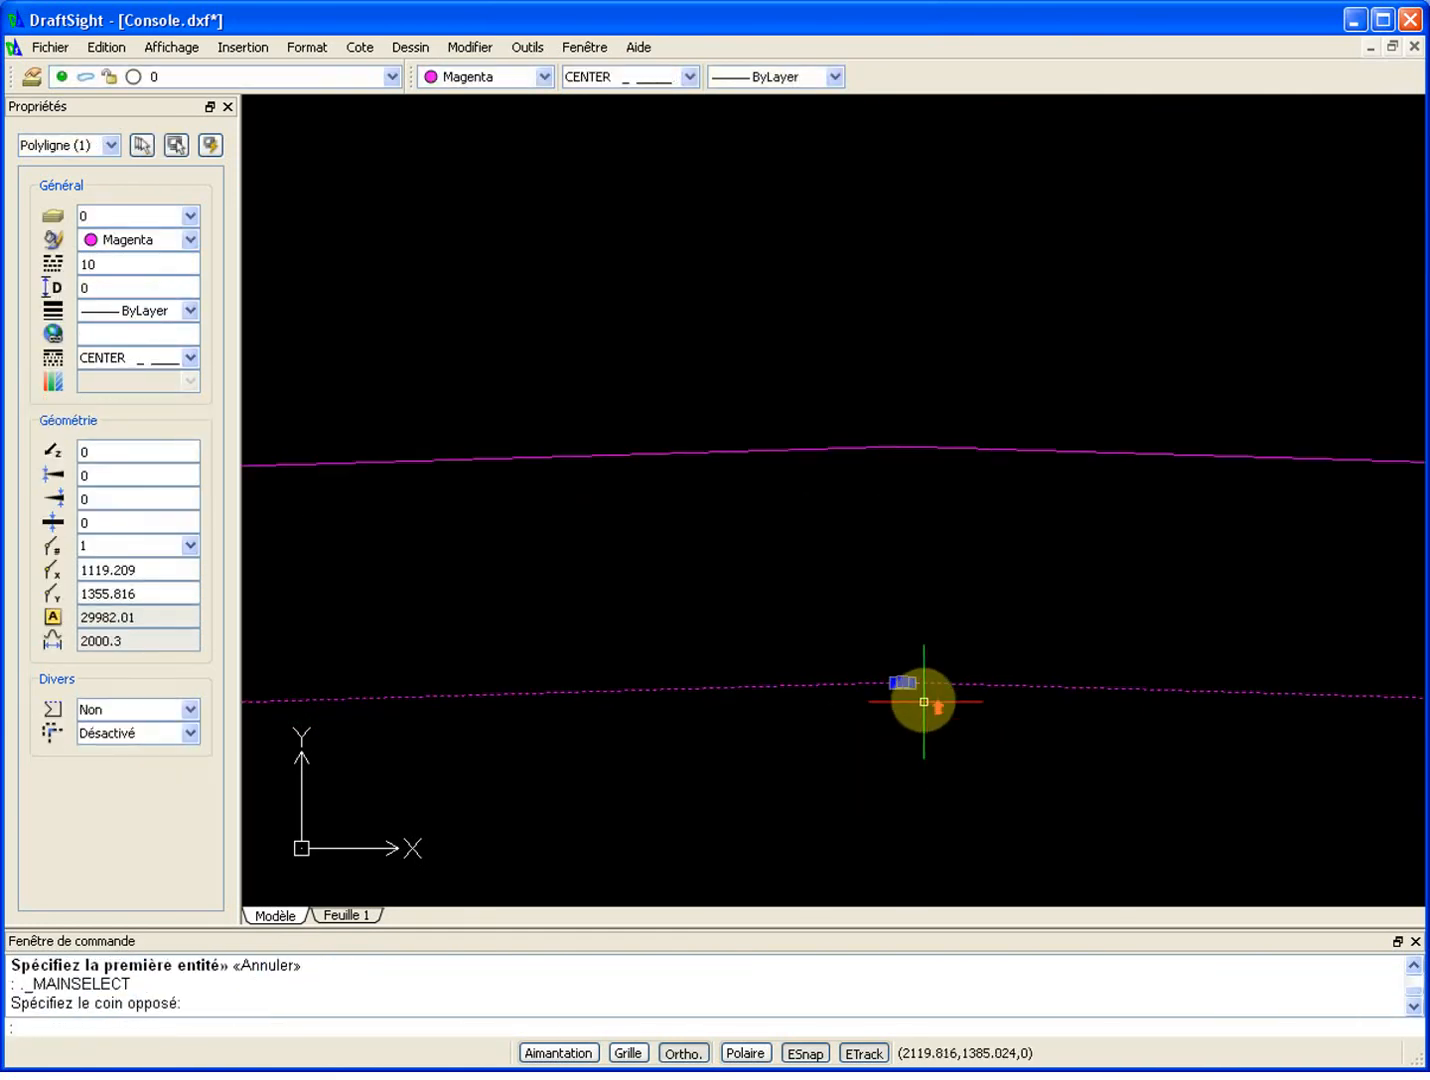
pyautogui.scroll(5, 837, 620)
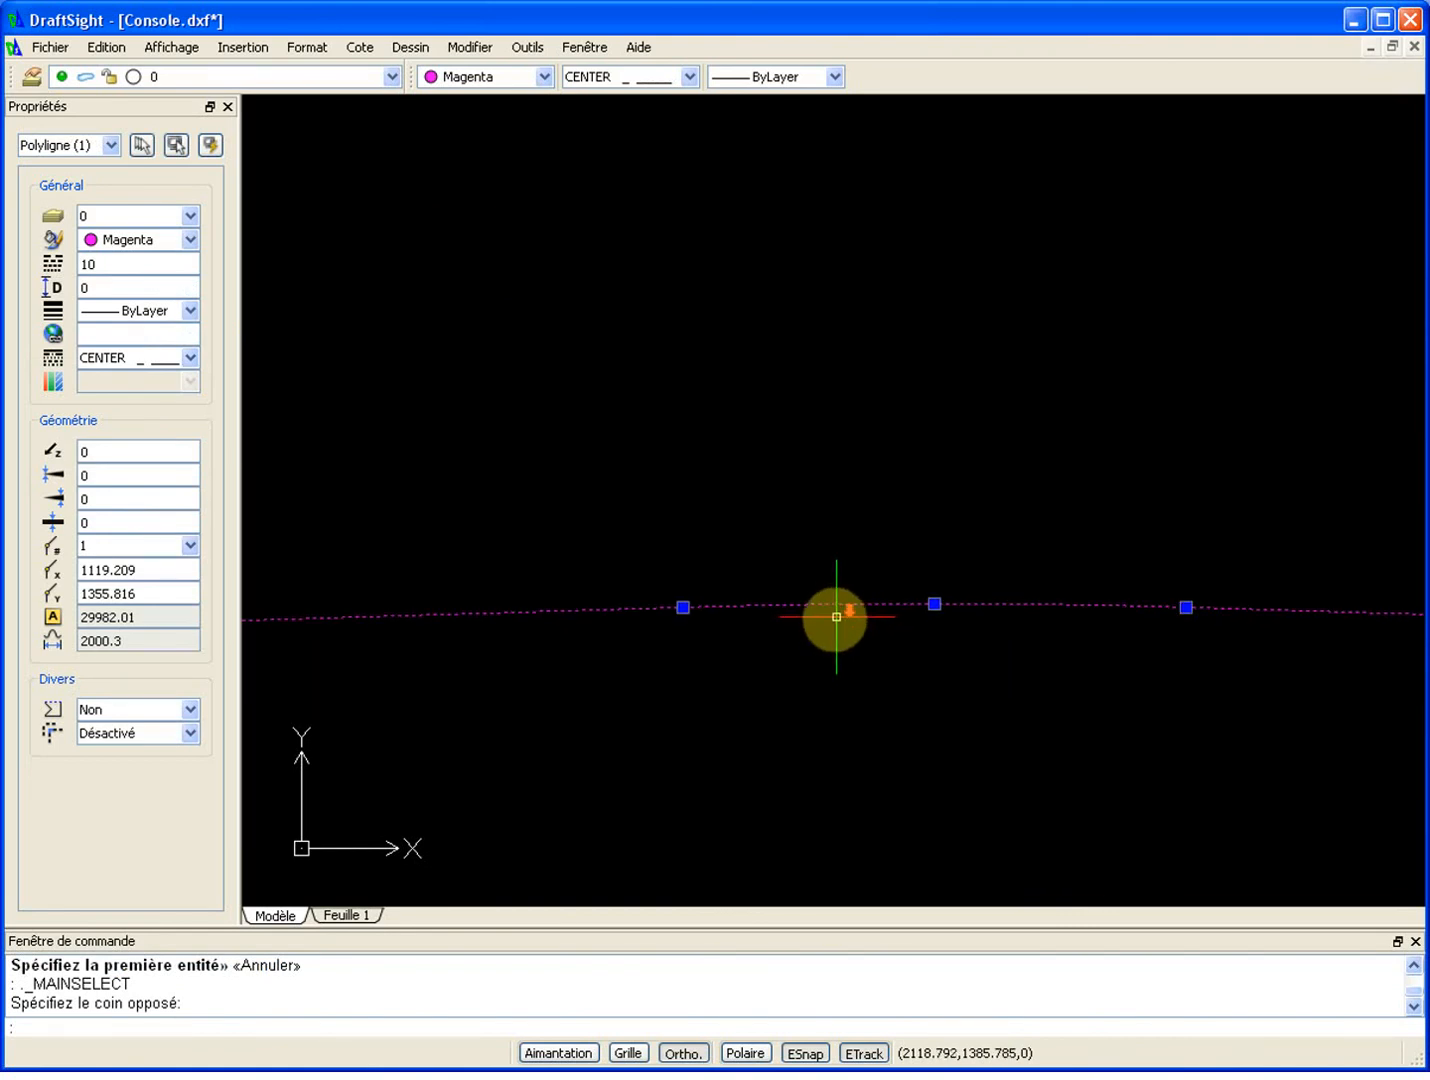
pyautogui.scroll(-10, 835, 616)
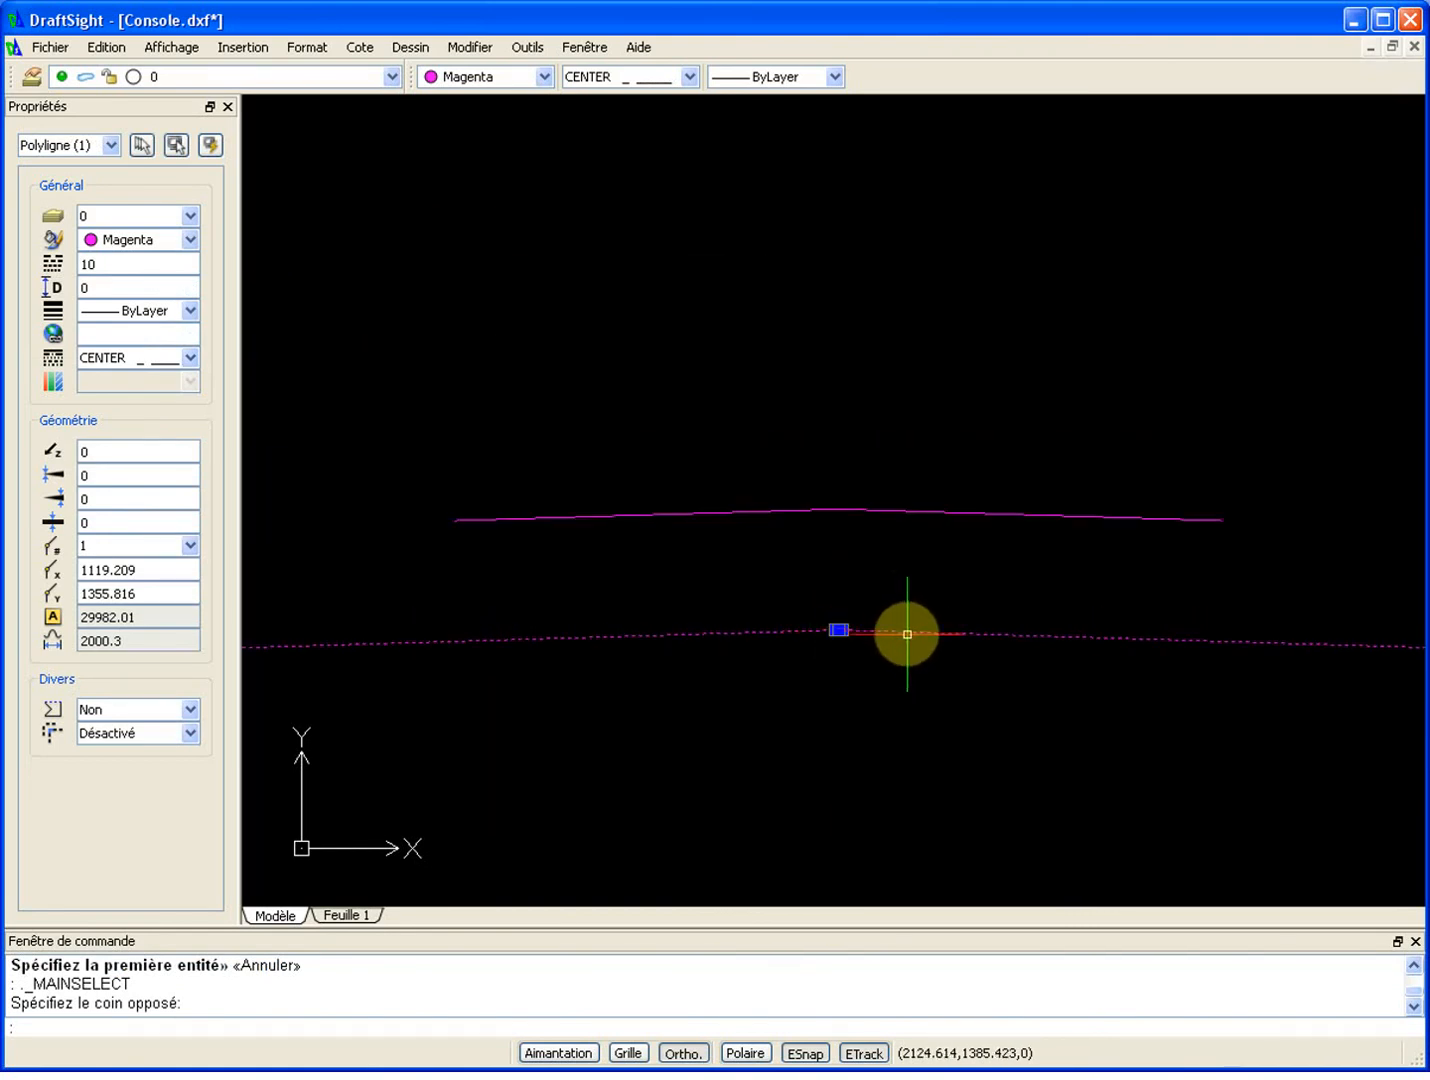
pyautogui.scroll(-4, 907, 633)
pyautogui.press('Escape')
pyautogui.scroll(-5, 936, 623)
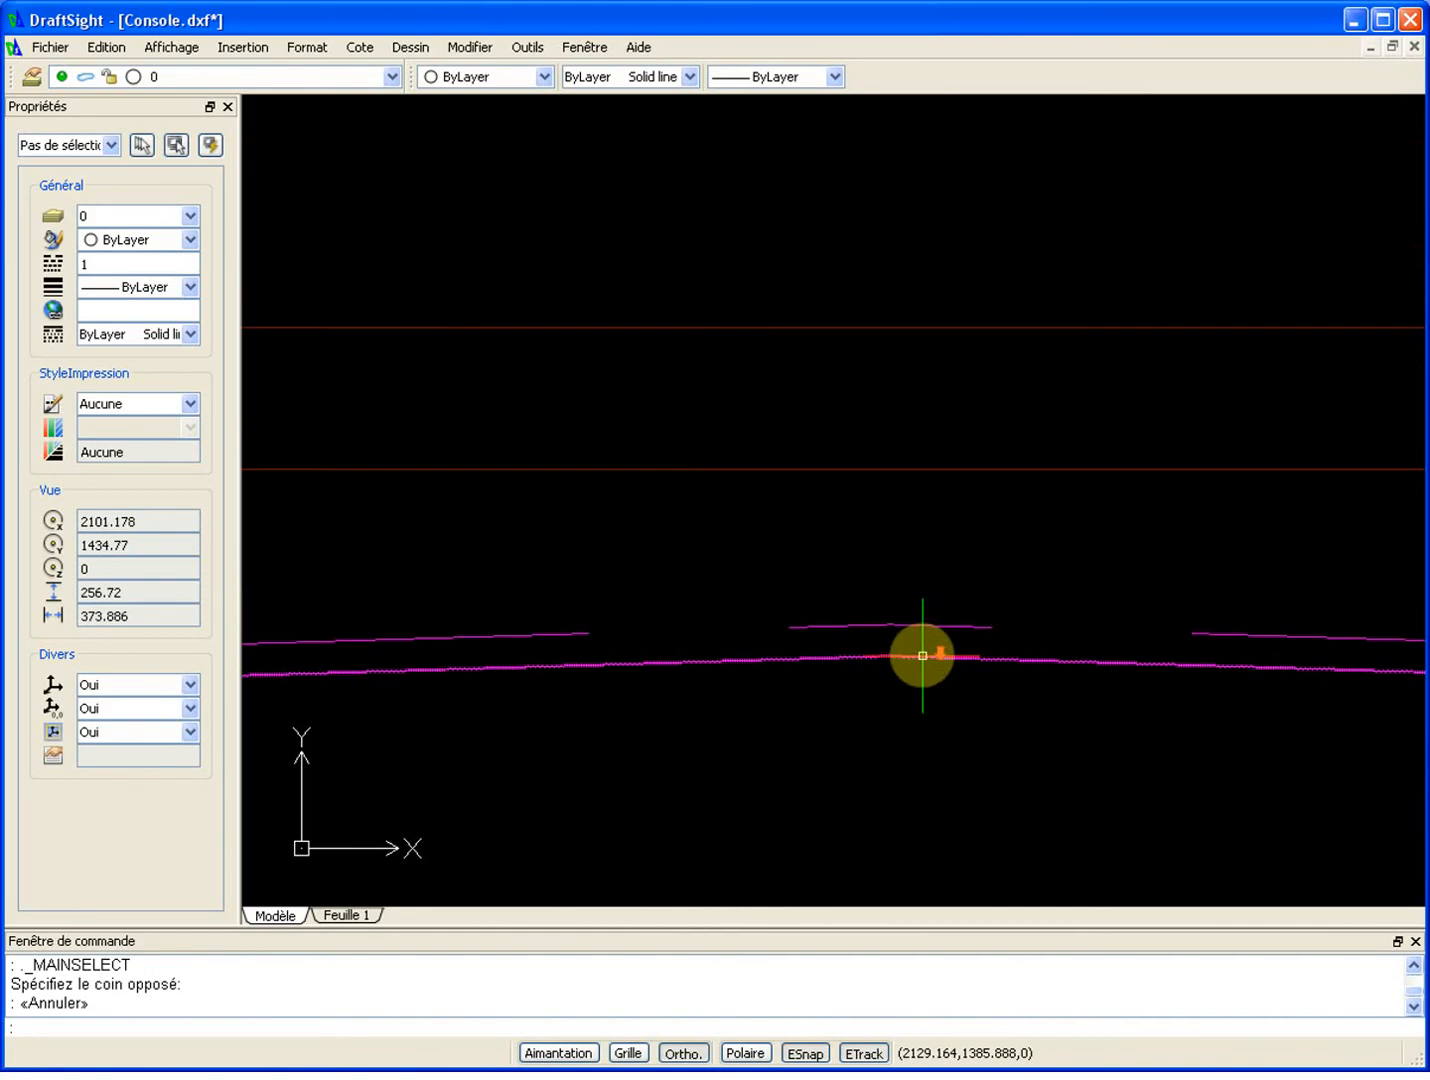
# Step: Set both the linetype and the colour of the lower offset polyline to ByBlock
pyautogui.click(951, 657)
pyautogui.click(612, 79)
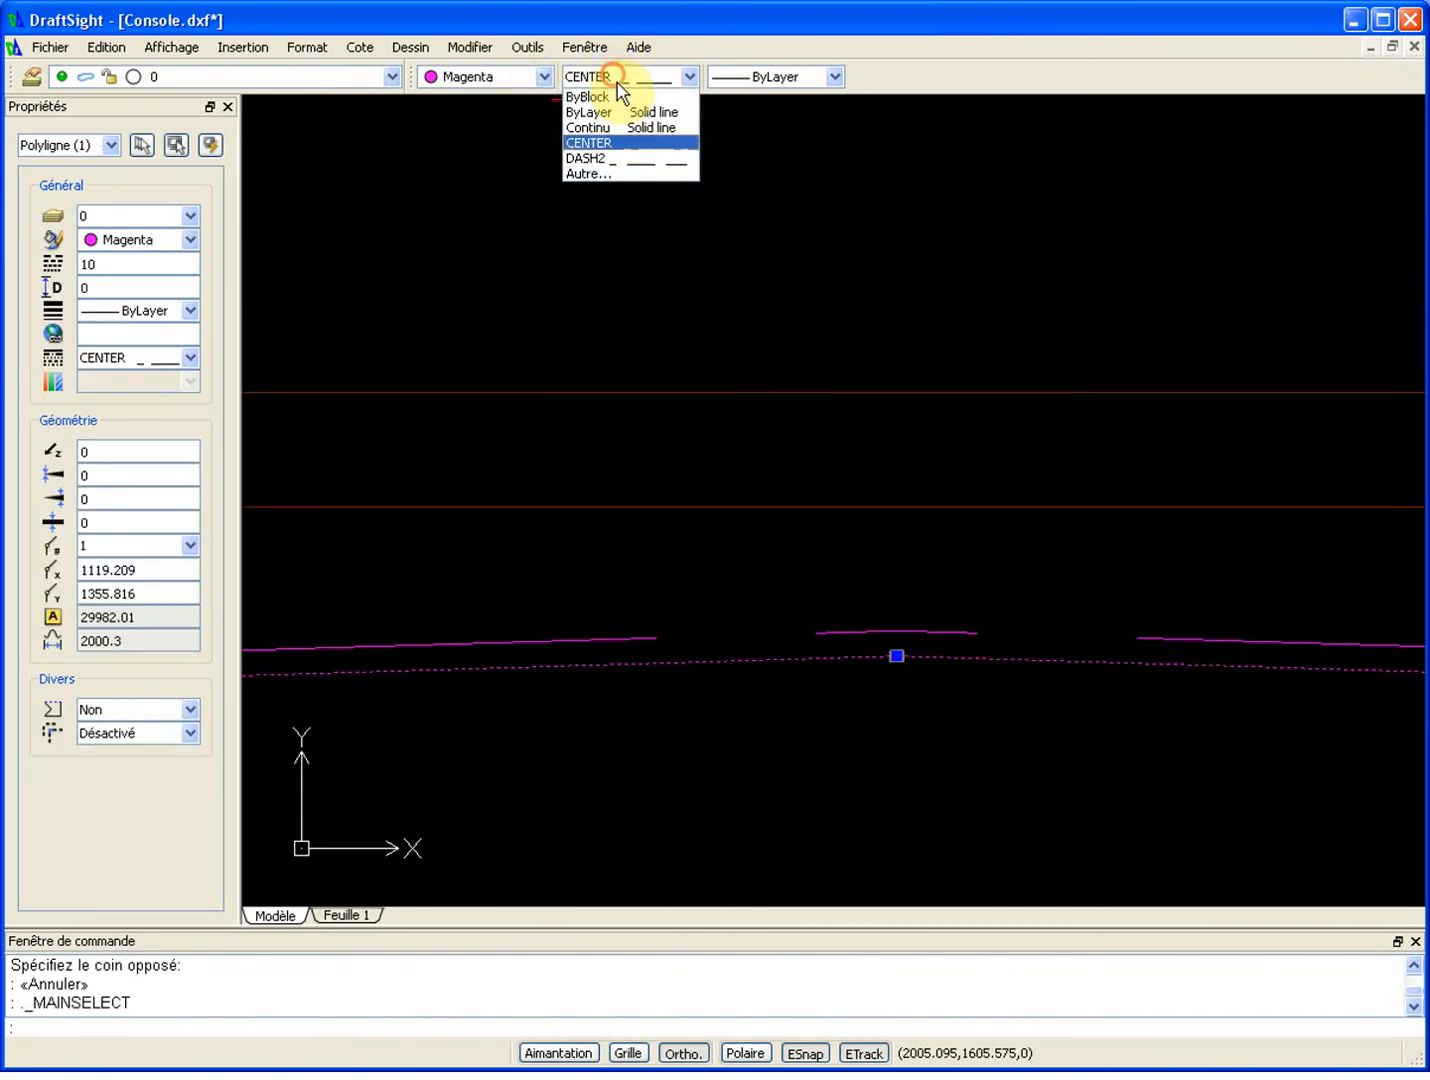
pyautogui.click(645, 97)
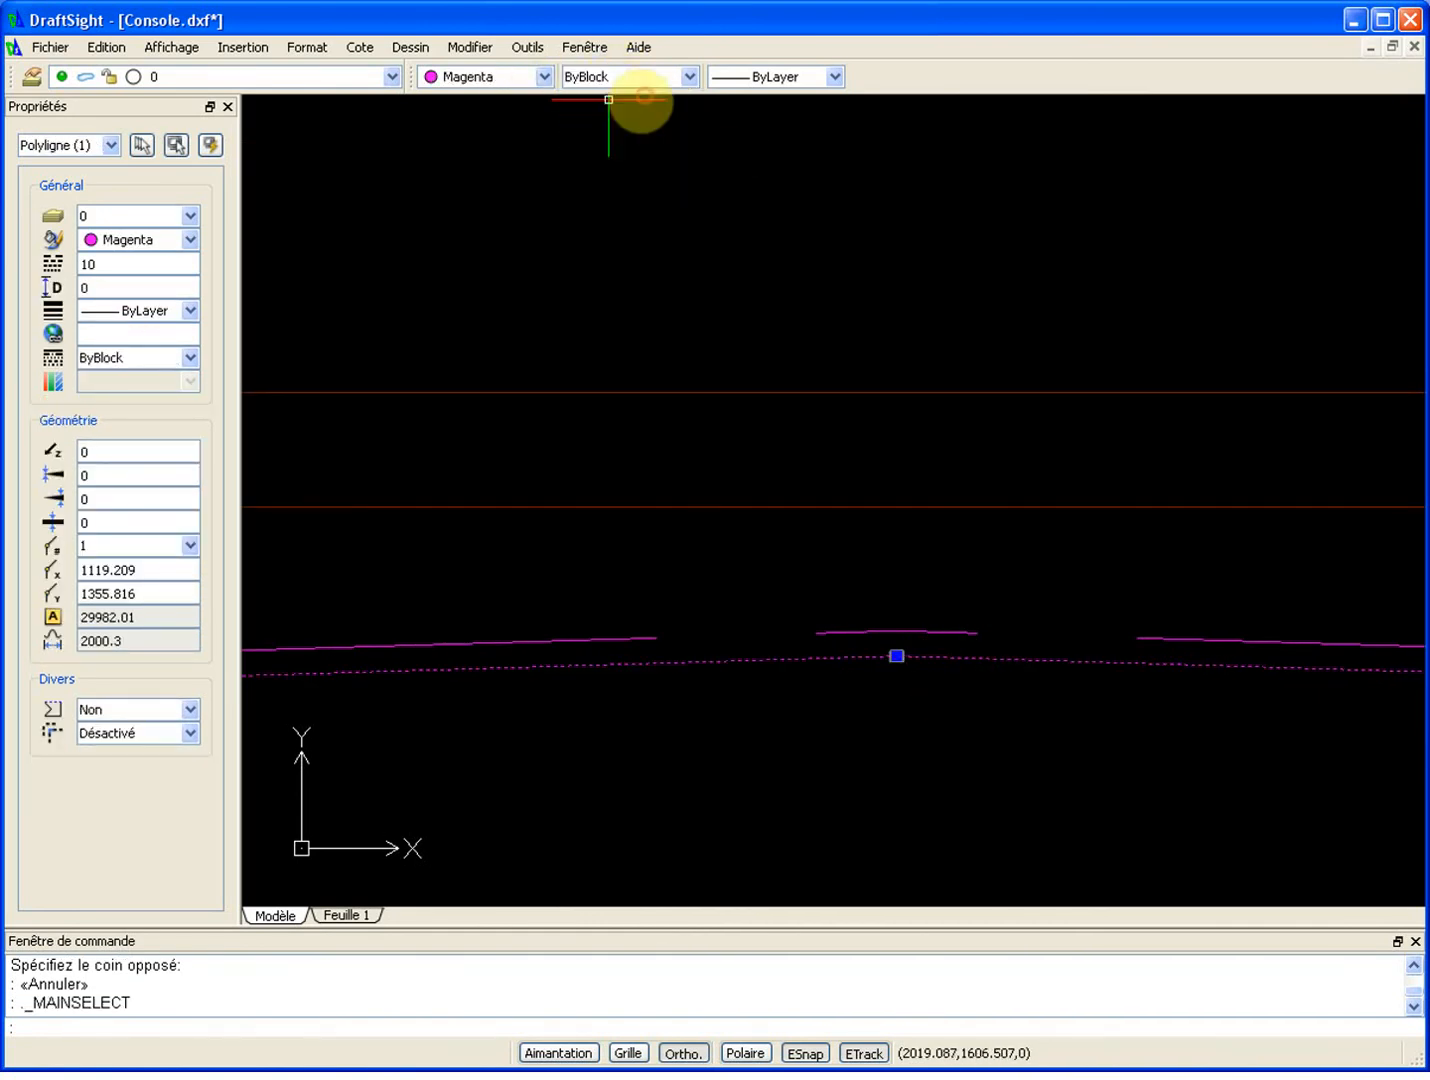
pyautogui.click(501, 78)
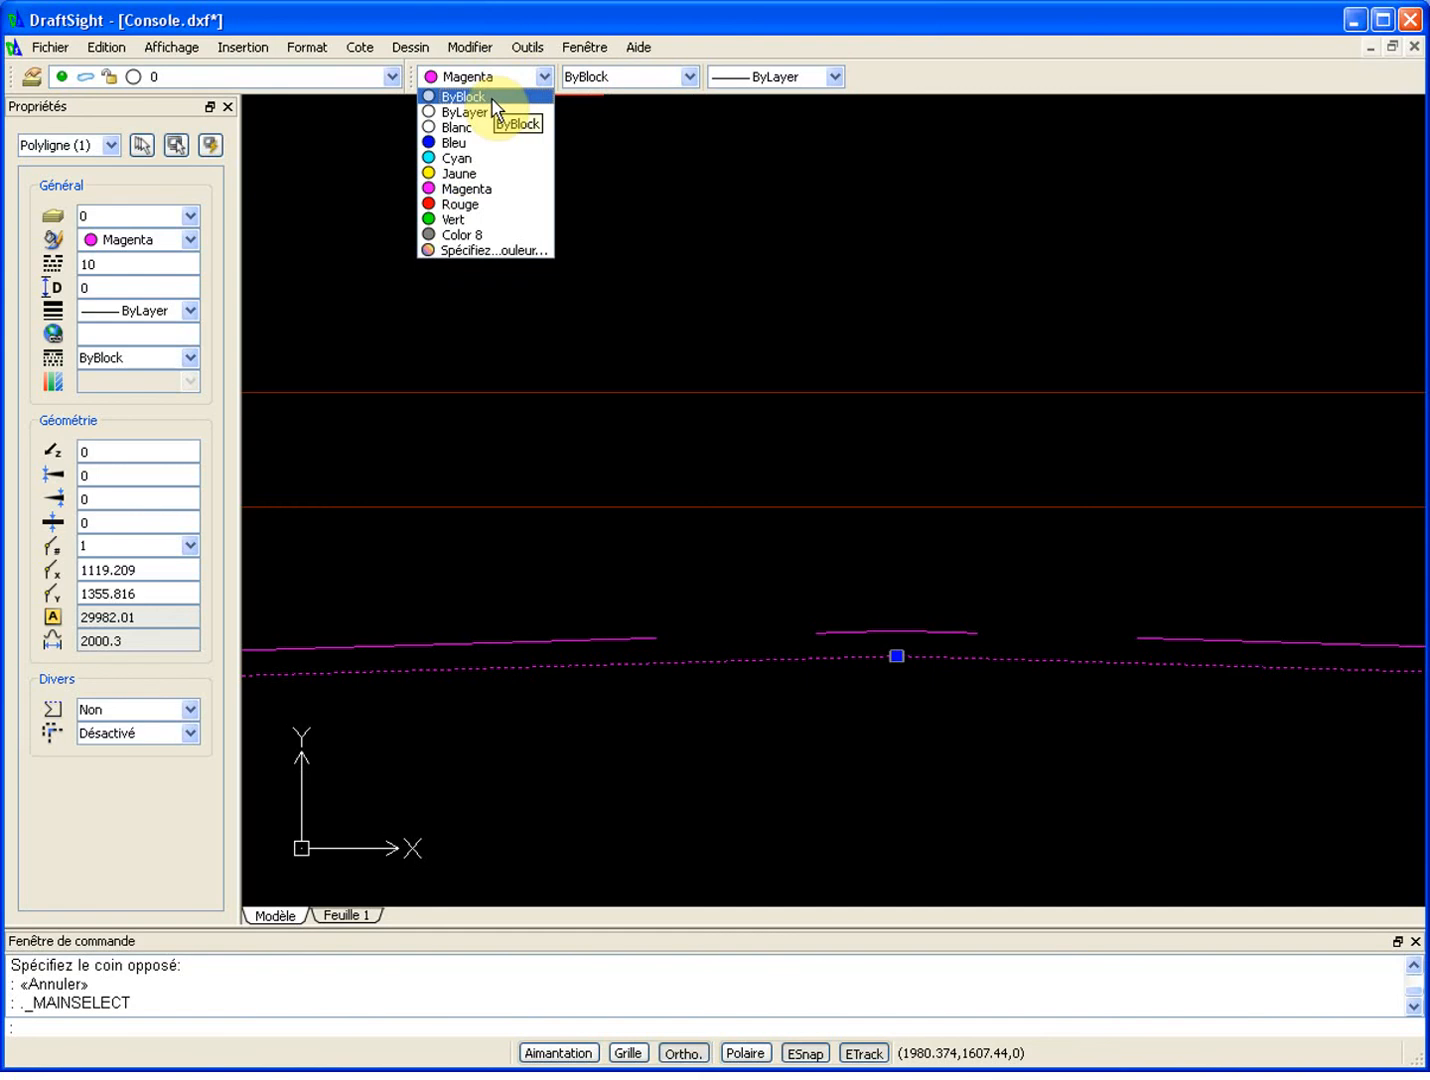
pyautogui.click(492, 100)
pyautogui.press('Escape')
# Step: Offset the lower white polyline upward by 20 to form the upper outline of the peaked profile
pyautogui.scroll(-3, 998, 622)
pyautogui.scroll(-1, 999, 621)
pyautogui.scroll(5, 998, 624)
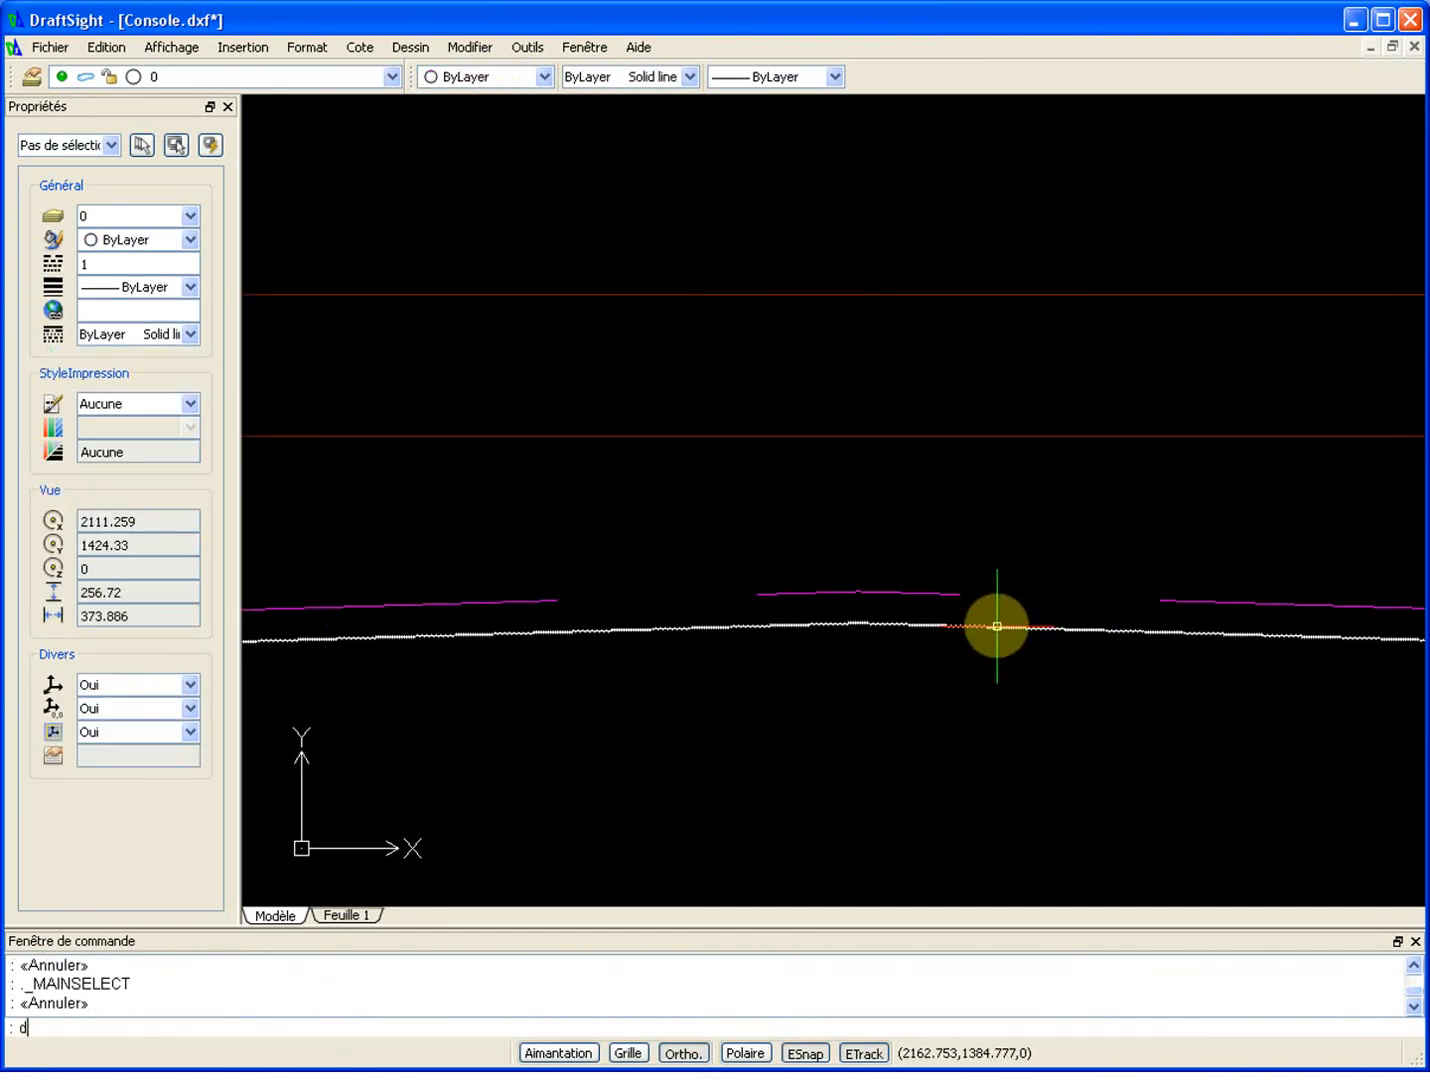
pyautogui.press('Return')
pyautogui.write('20')
pyautogui.press('Return')
pyautogui.click(1005, 625)
pyautogui.click(926, 511)
pyautogui.scroll(-3, 928, 518)
pyautogui.scroll(-3, 915, 517)
pyautogui.scroll(-4, 567, 543)
pyautogui.scroll(6, 587, 528)
pyautogui.press('Escape')
# Step: Close the left end of the peaked profile with a polyline segment from the upper outline to the lower one
pyautogui.moveTo(655, 508); pyautogui.dragTo(365, 567, button='middle')
pyautogui.scroll(-3, 364, 567)
pyautogui.scroll(1, 342, 576)
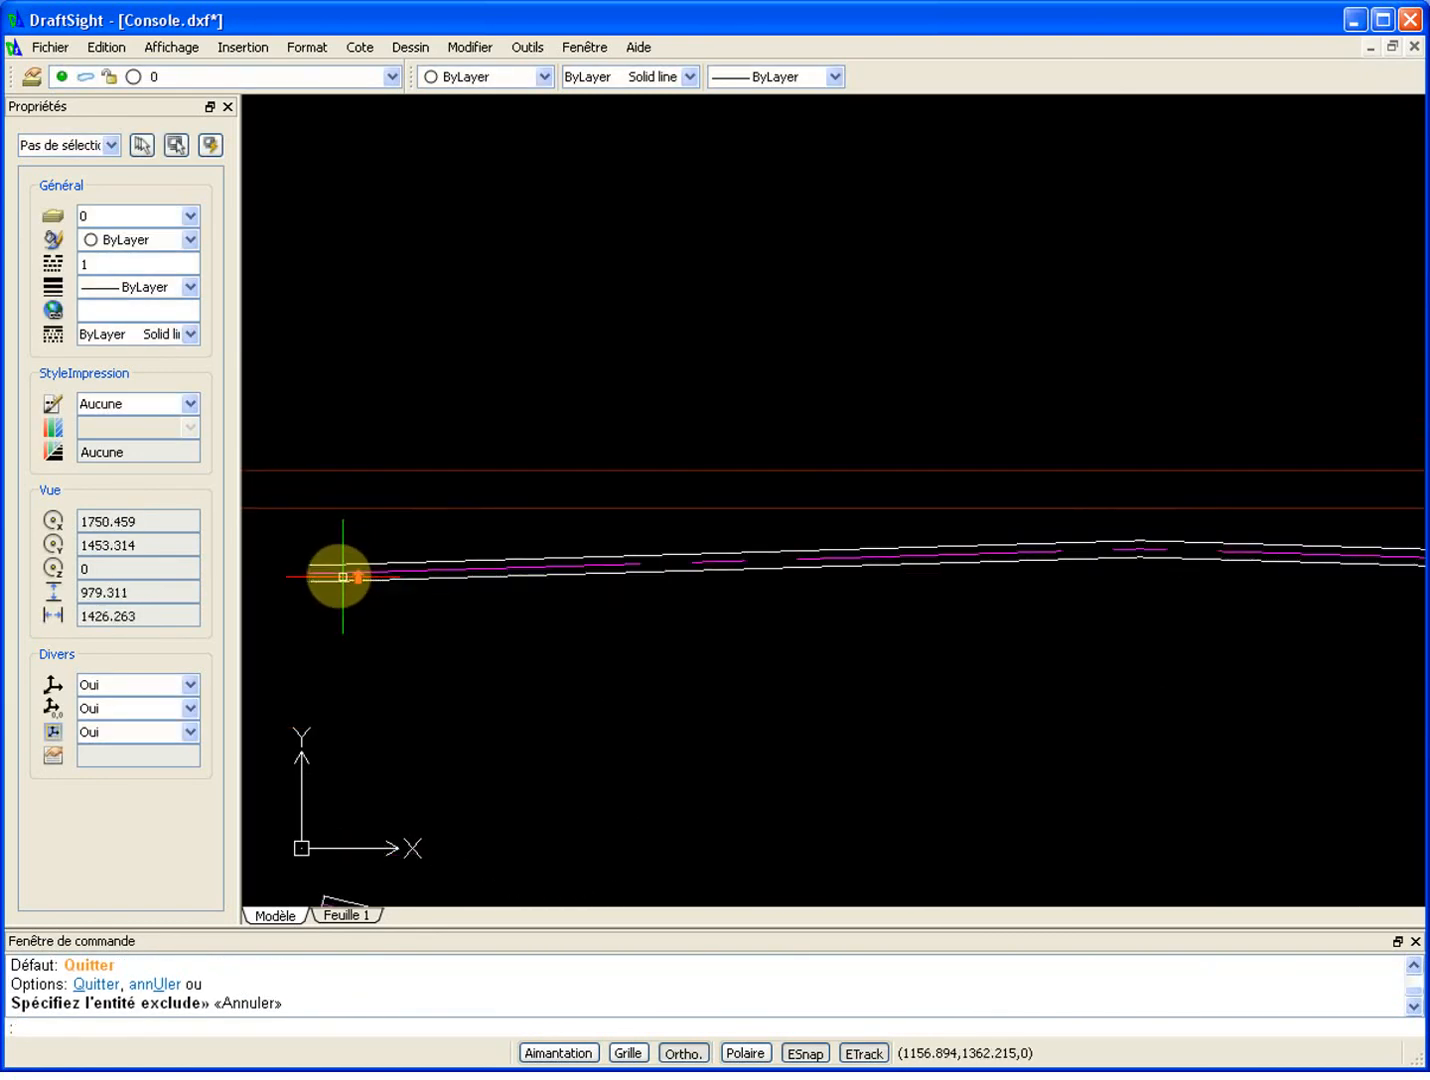
pyautogui.scroll(1, 309, 573)
pyautogui.write('po')
pyautogui.press('Return')
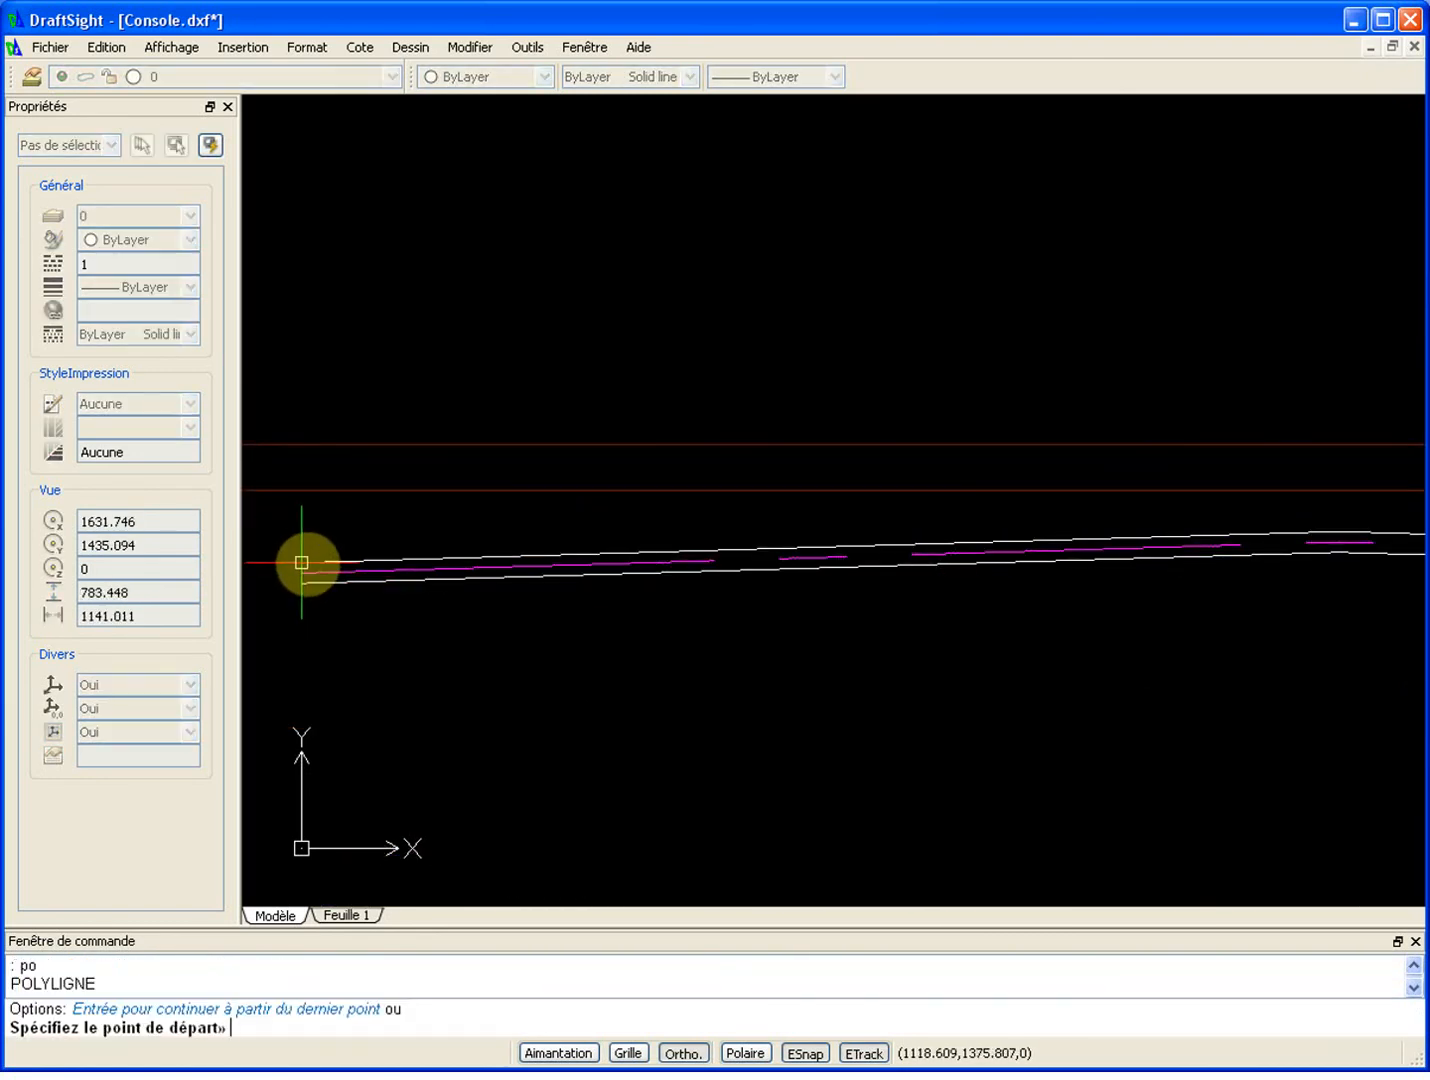
pyautogui.click(308, 571)
pyautogui.click(302, 585)
pyautogui.press('Escape')
# Step: Close the right end of the peaked profile with a vertical polyline segment from the upper outline to the lower one
pyautogui.scroll(-1, 701, 590)
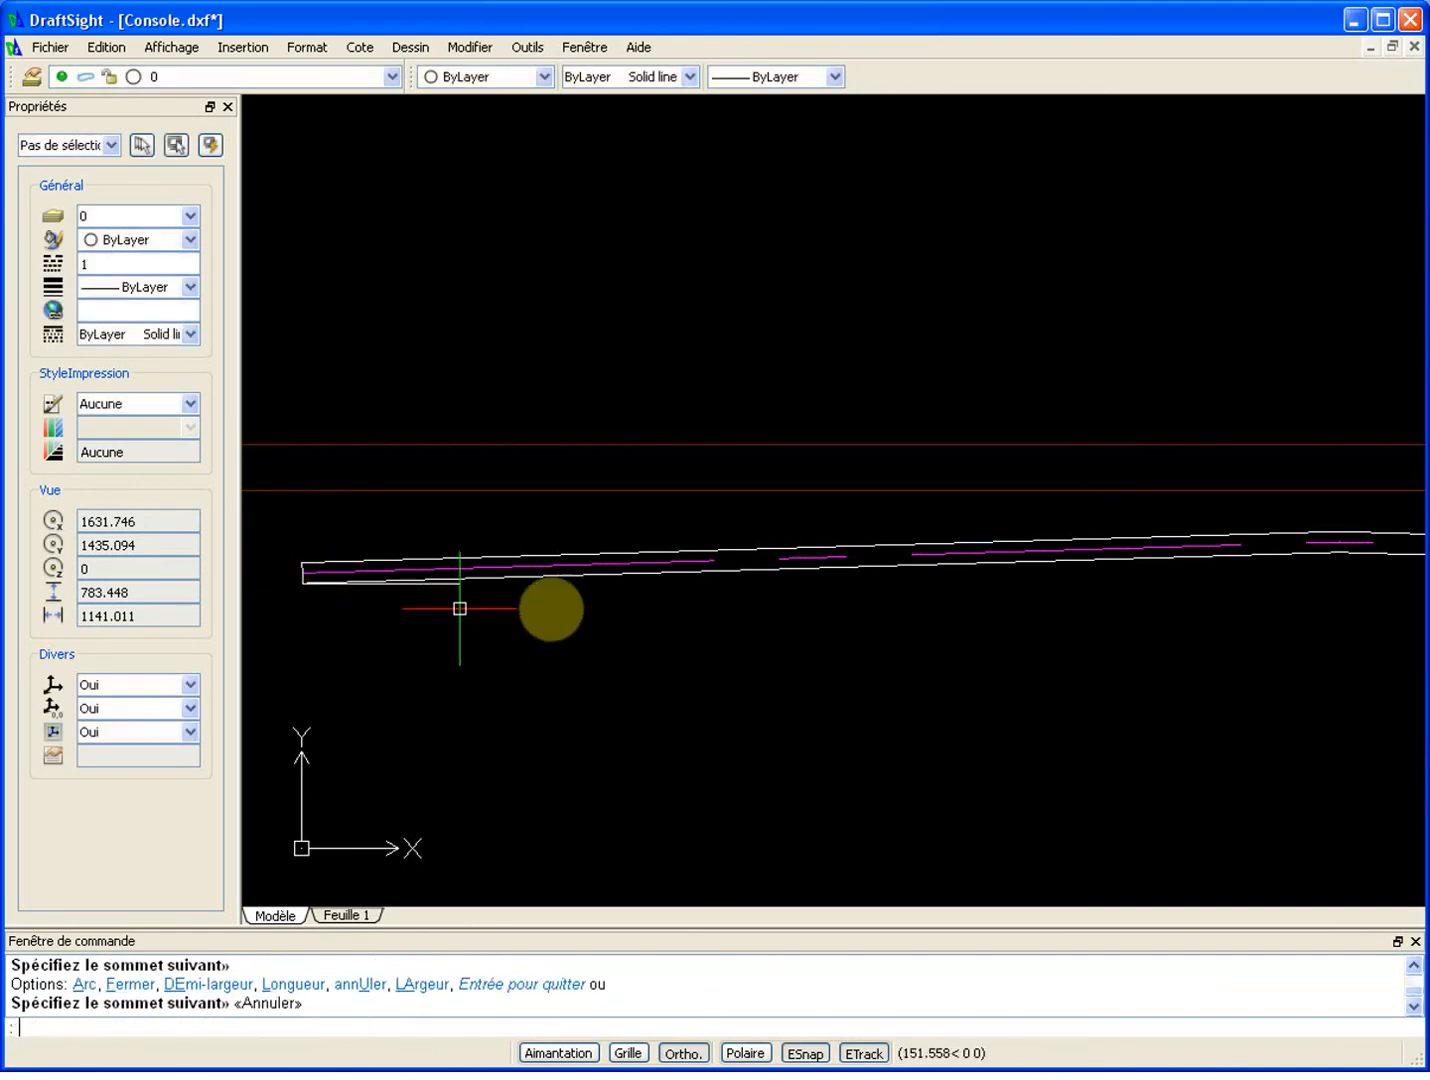
pyautogui.moveTo(906, 575); pyautogui.dragTo(406, 533, button='middle')
pyautogui.scroll(-2, 400, 532)
pyautogui.scroll(5, 1123, 527)
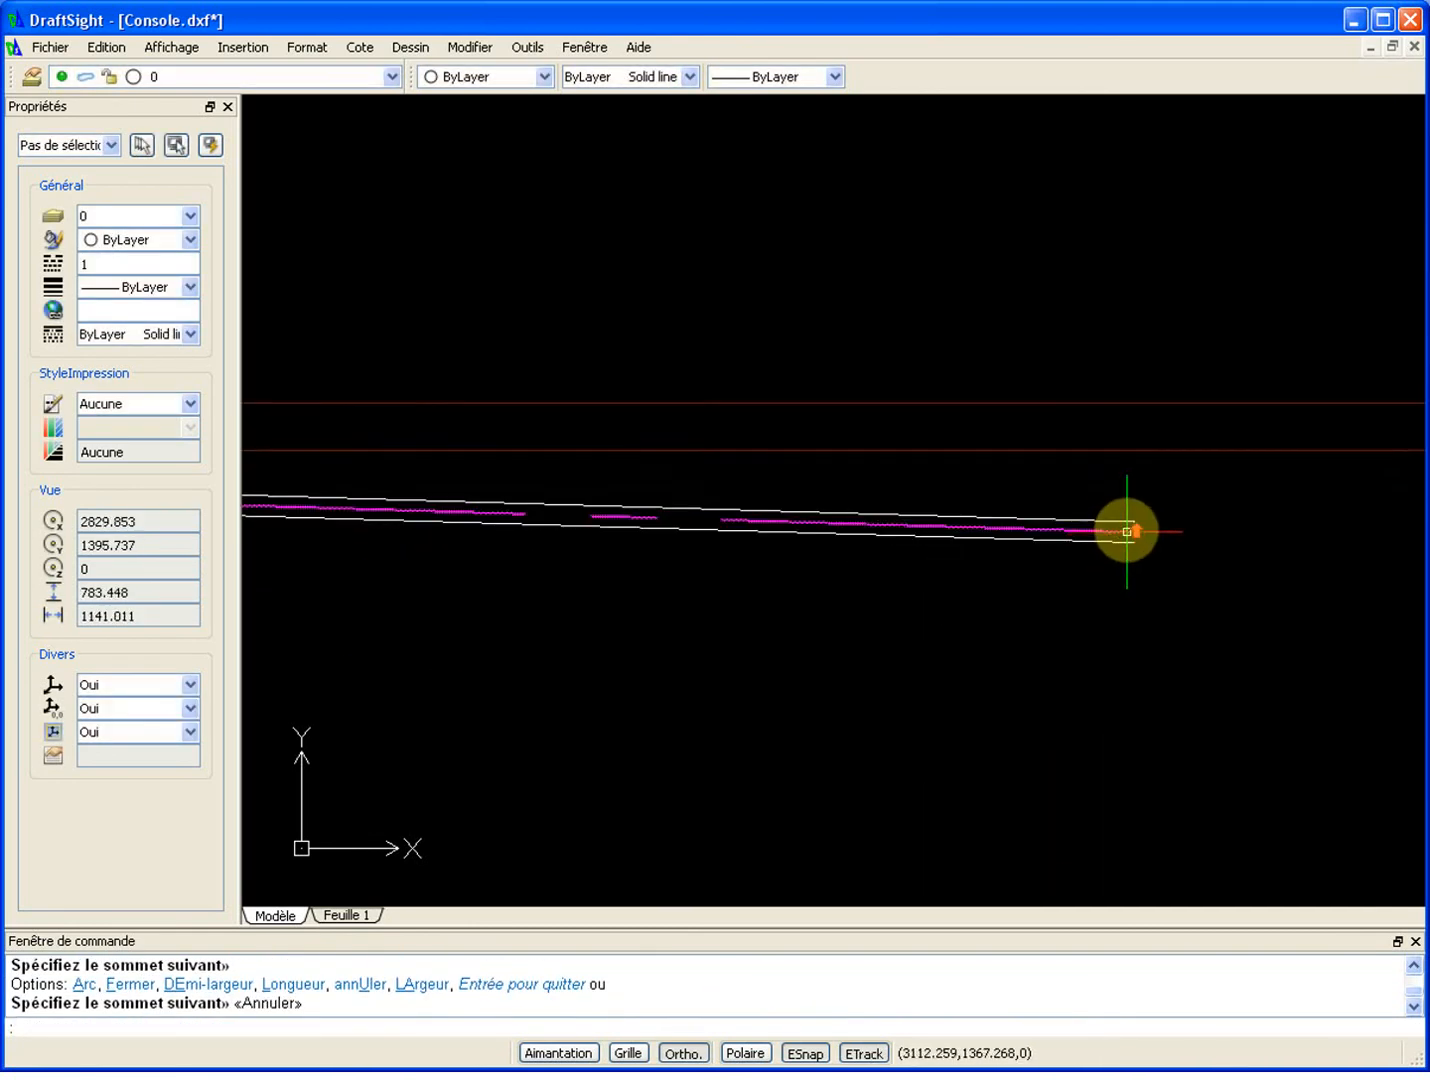
pyautogui.press('Return')
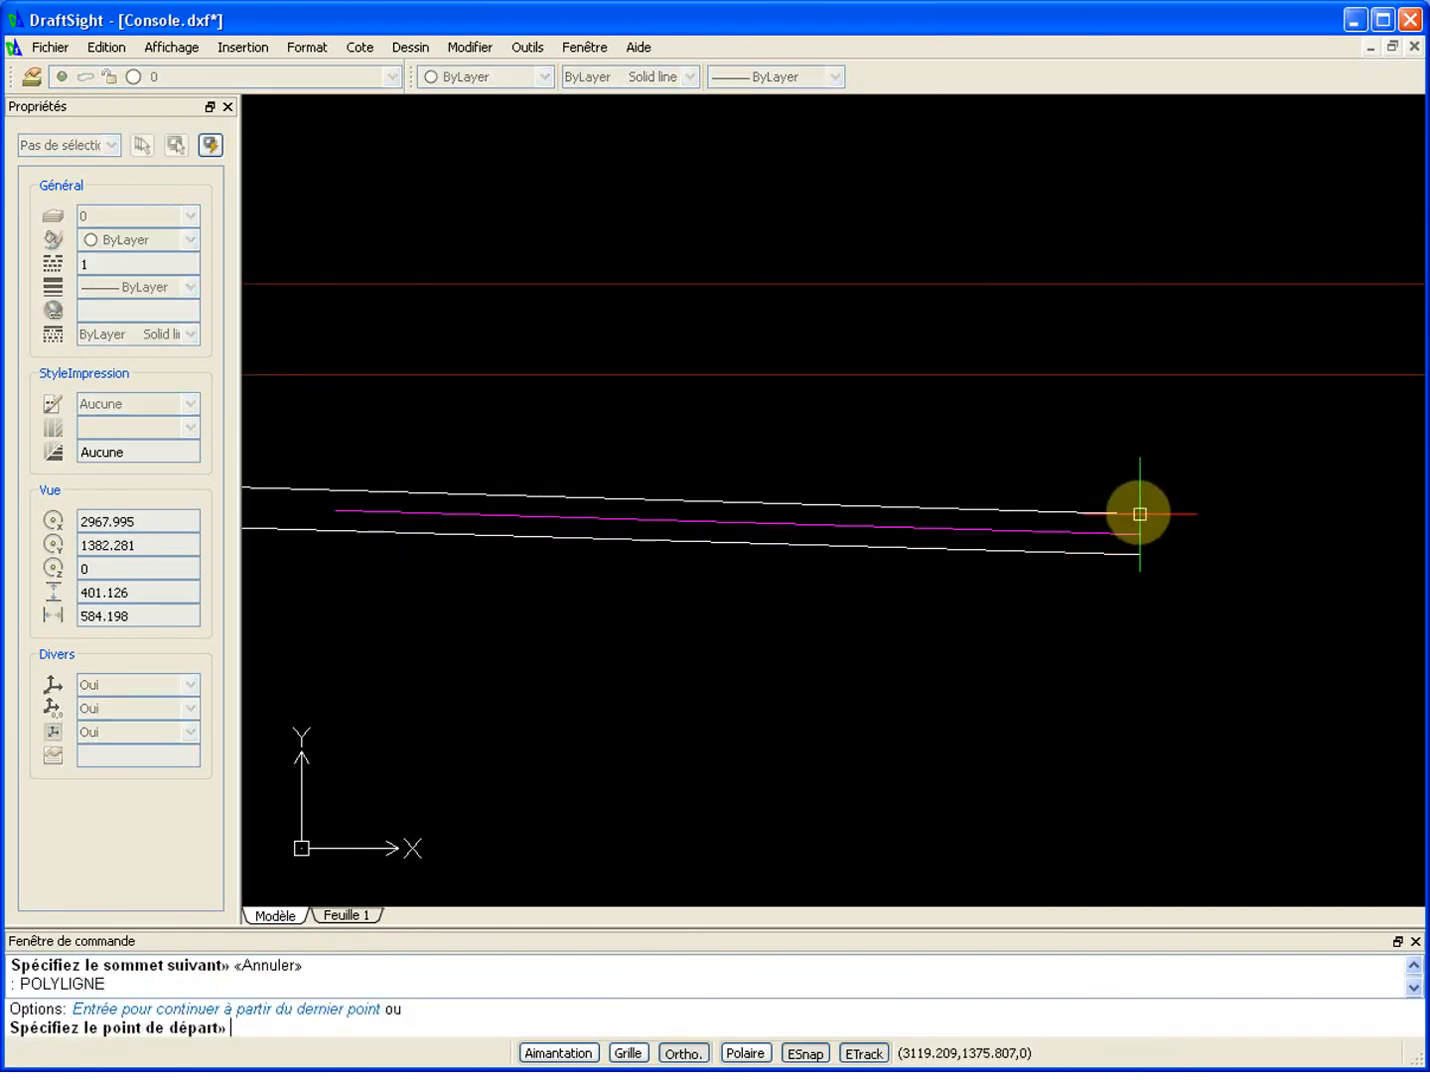
pyautogui.click(1140, 514)
pyautogui.click(1140, 553)
pyautogui.press('Escape')
pyautogui.scroll(5, 1159, 560)
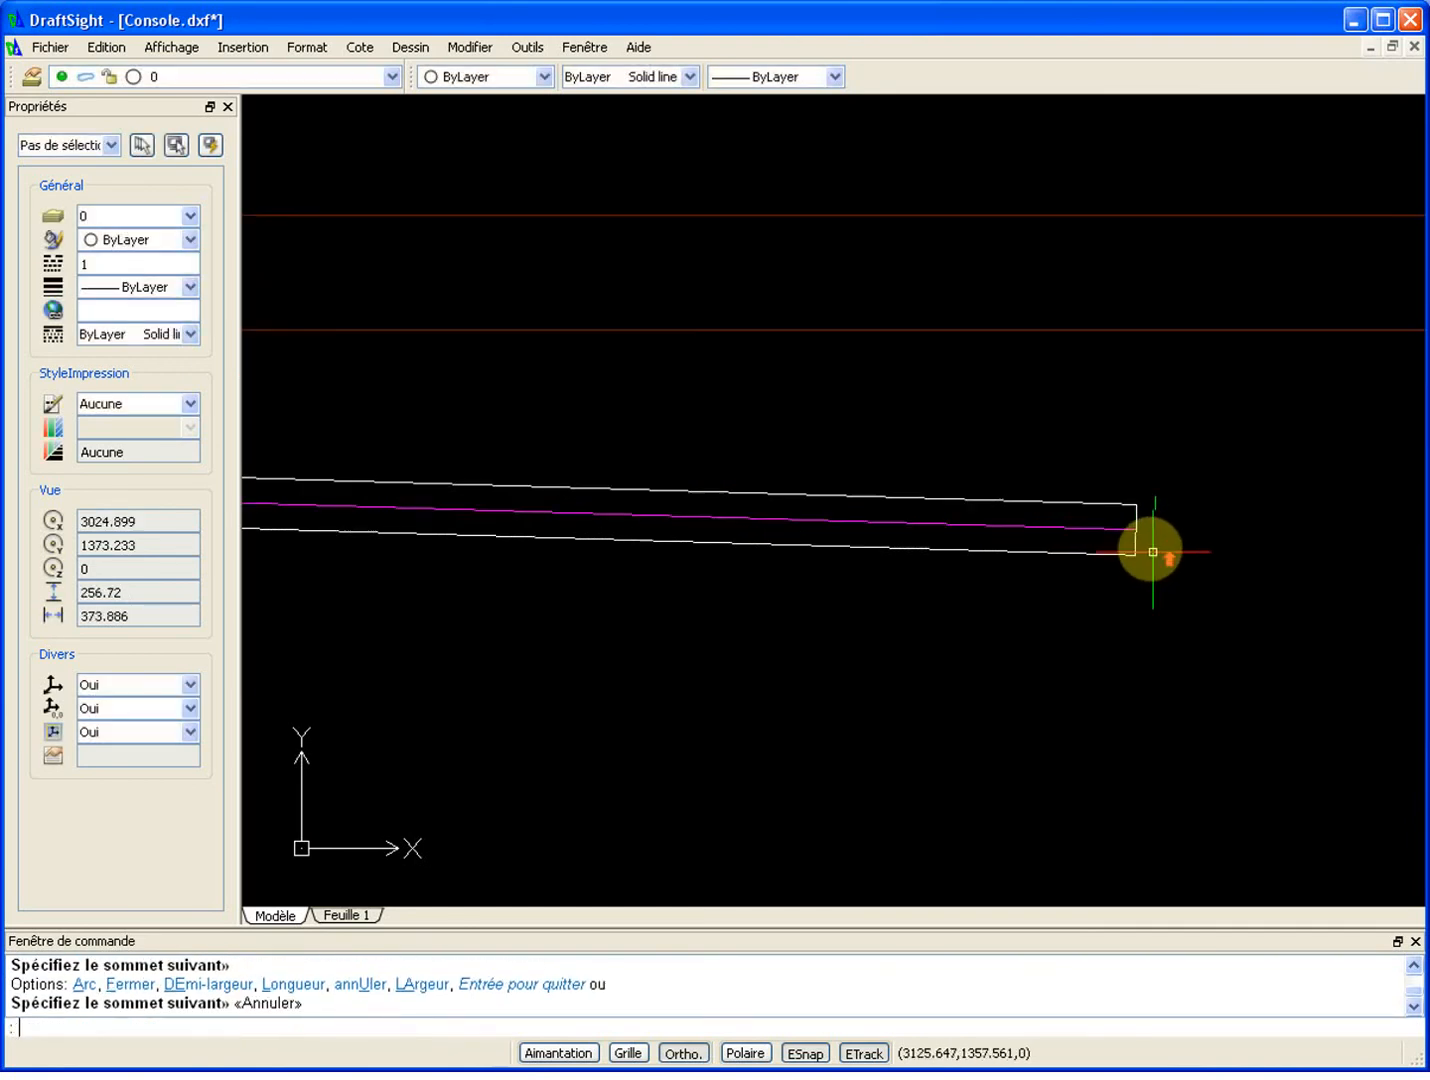
# Step: Copy all the peaked profile's entities to the clipboard, with the apex of the upper outline as the reference point
pyautogui.scroll(-2, 1133, 549)
pyautogui.scroll(-10, 1133, 548)
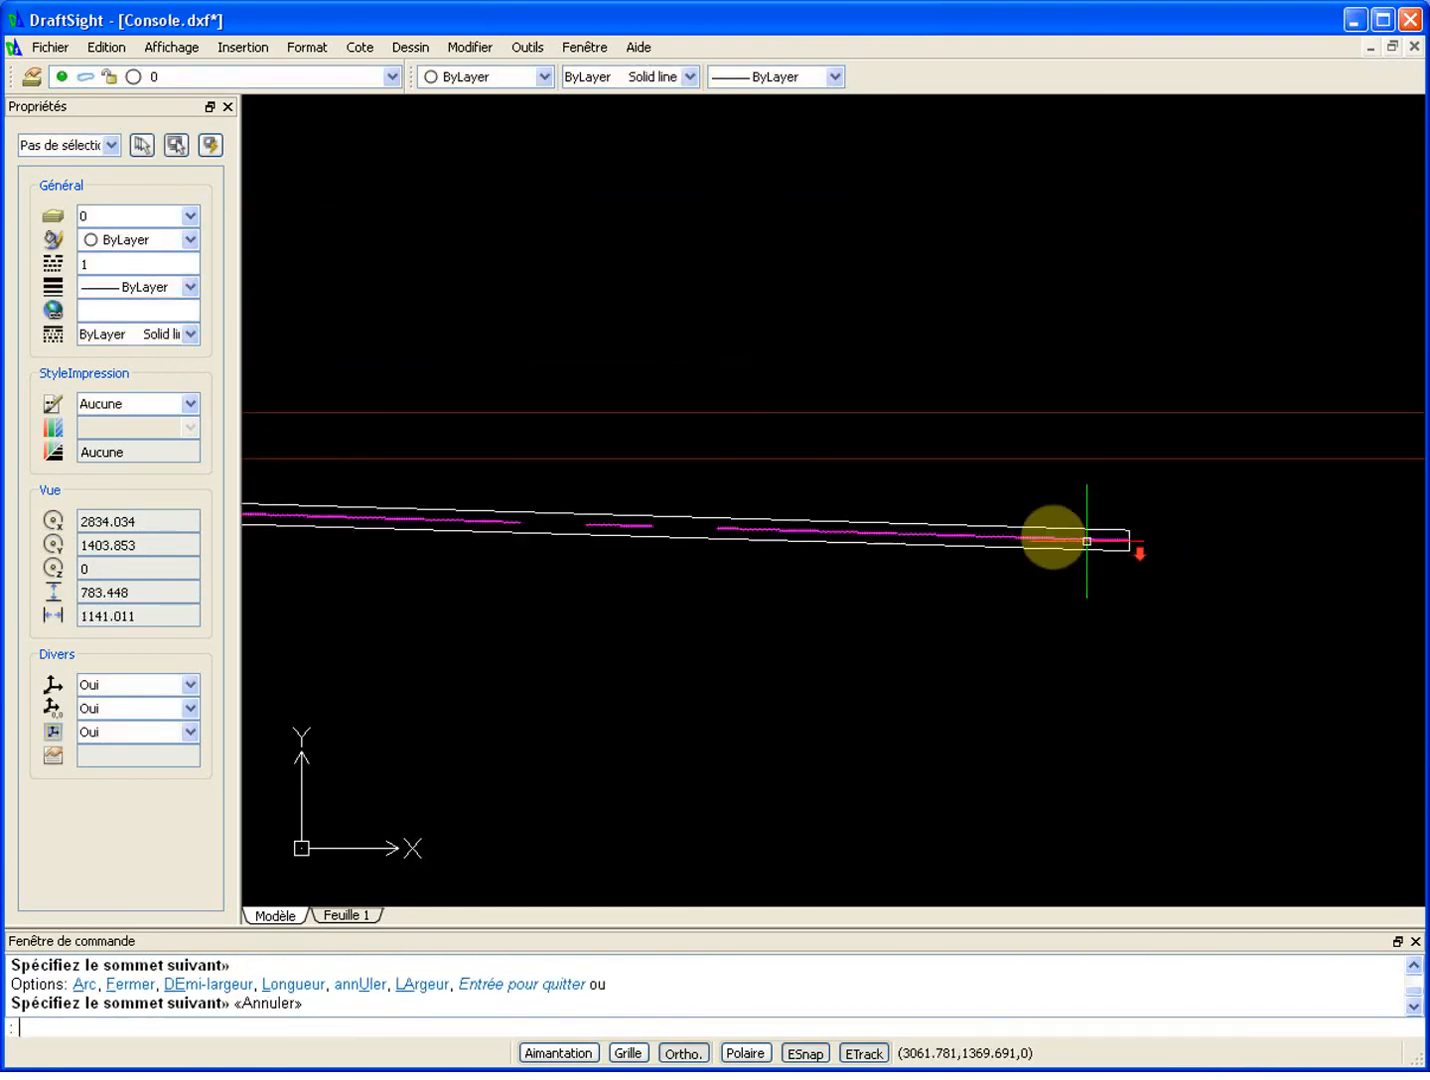
pyautogui.scroll(3, 747, 510)
pyautogui.scroll(-3, 728, 520)
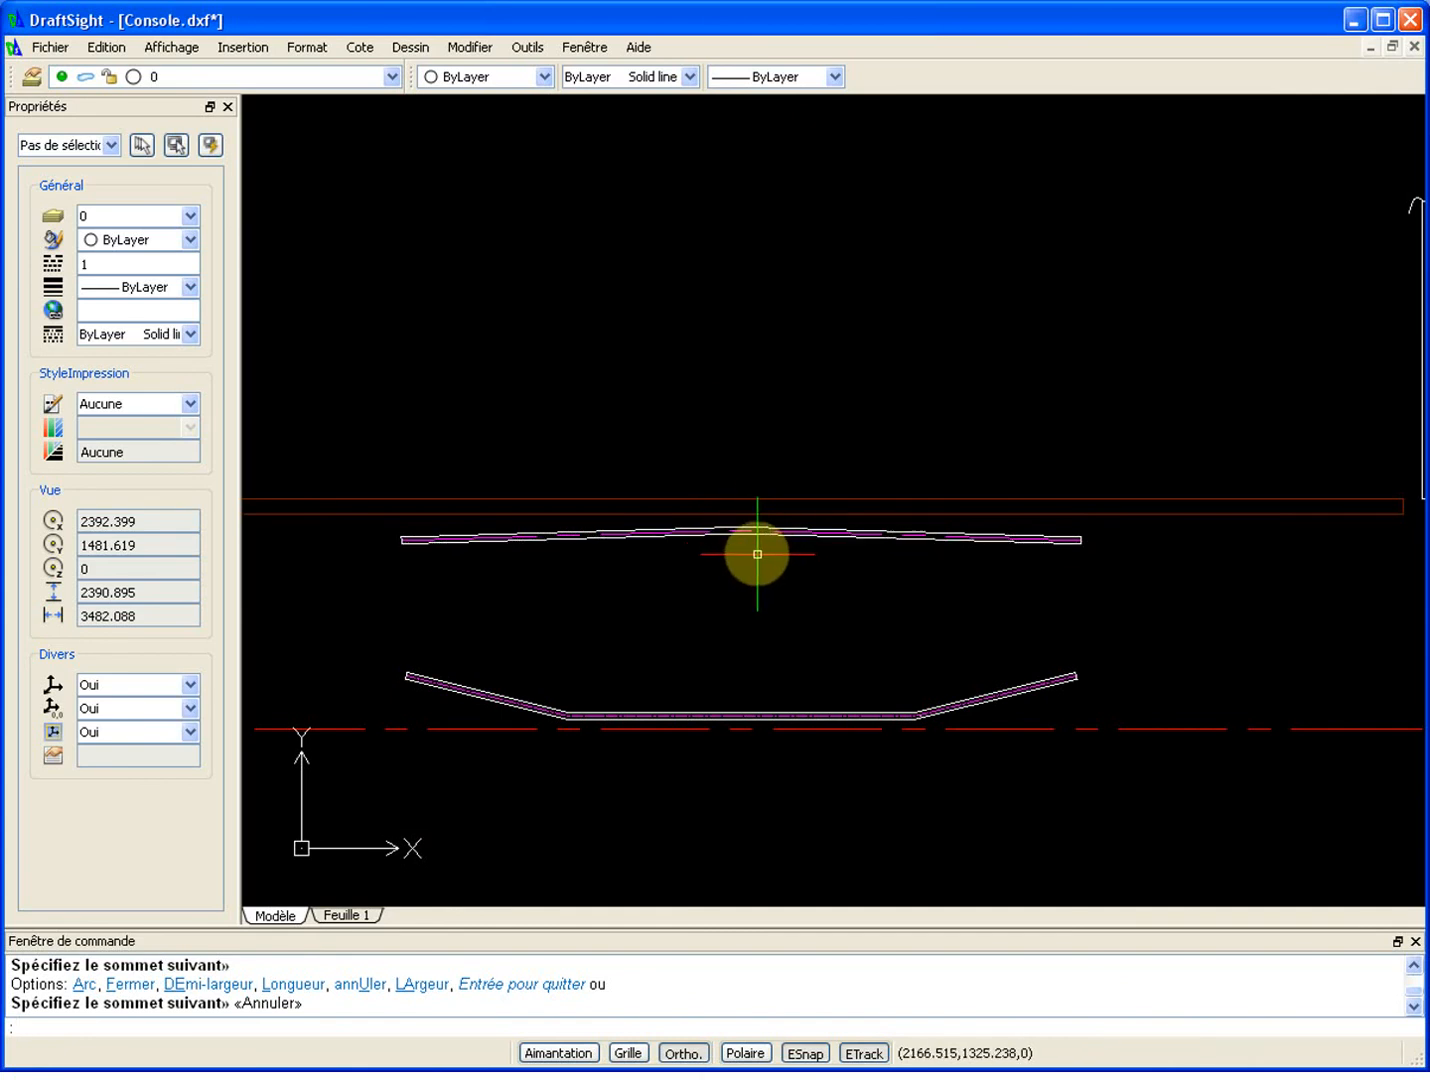
pyautogui.hotkey('ctrl', 'shift', 'c')
pyautogui.scroll(7, 752, 542)
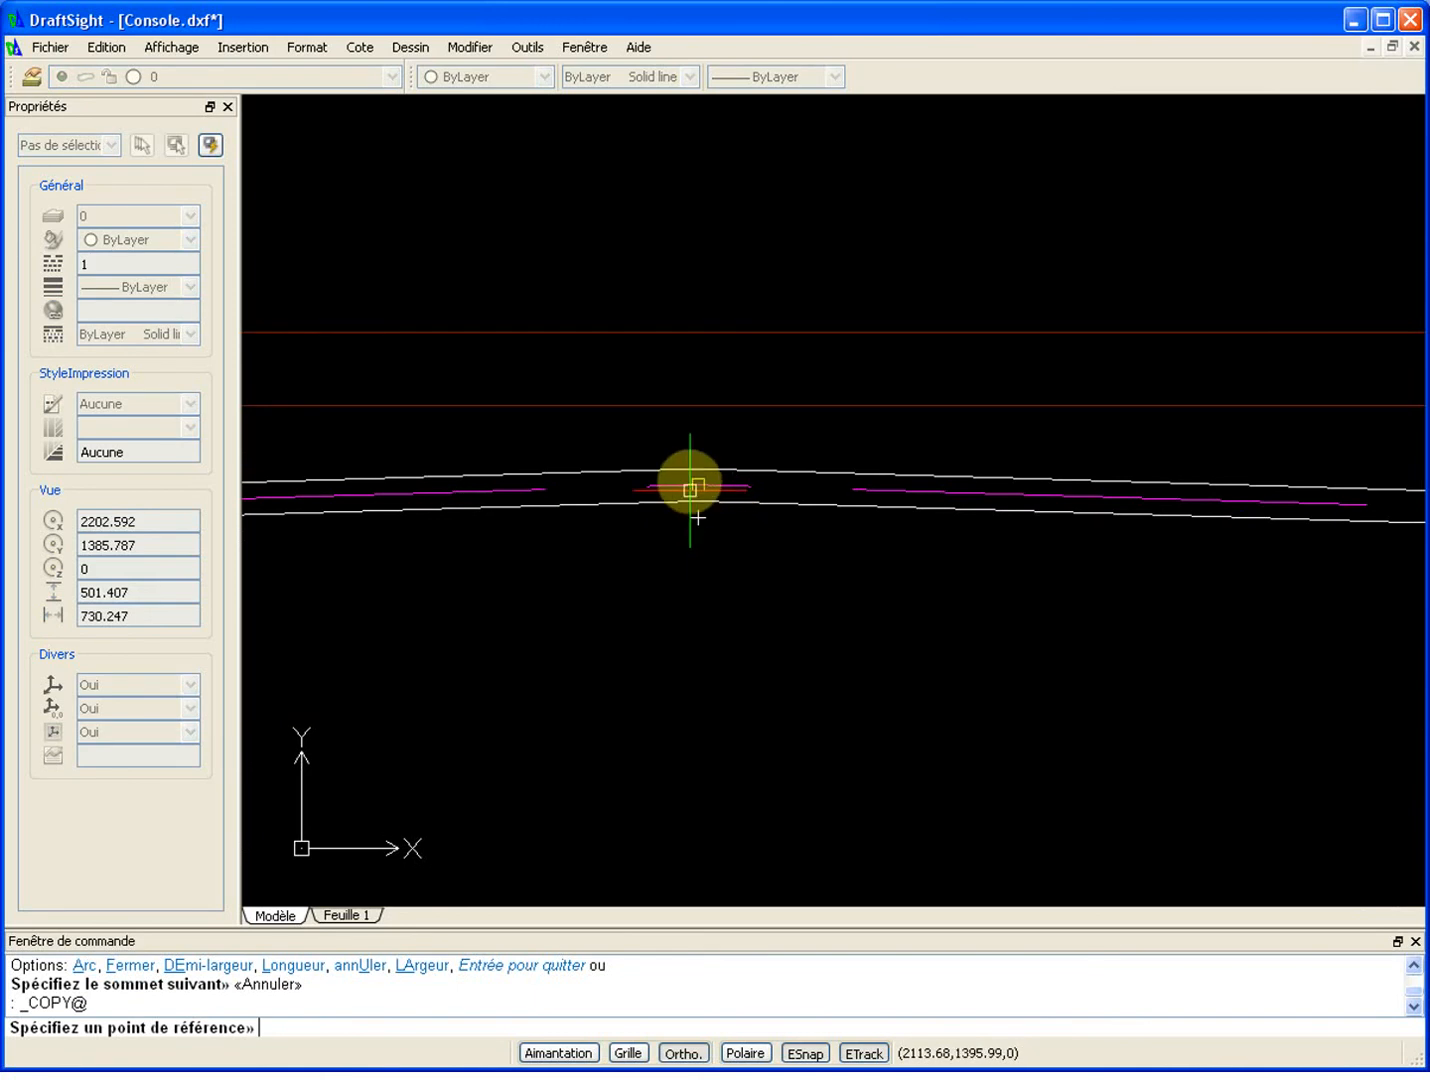
pyautogui.click(697, 470)
pyautogui.scroll(-9, 709, 465)
pyautogui.click(455, 412)
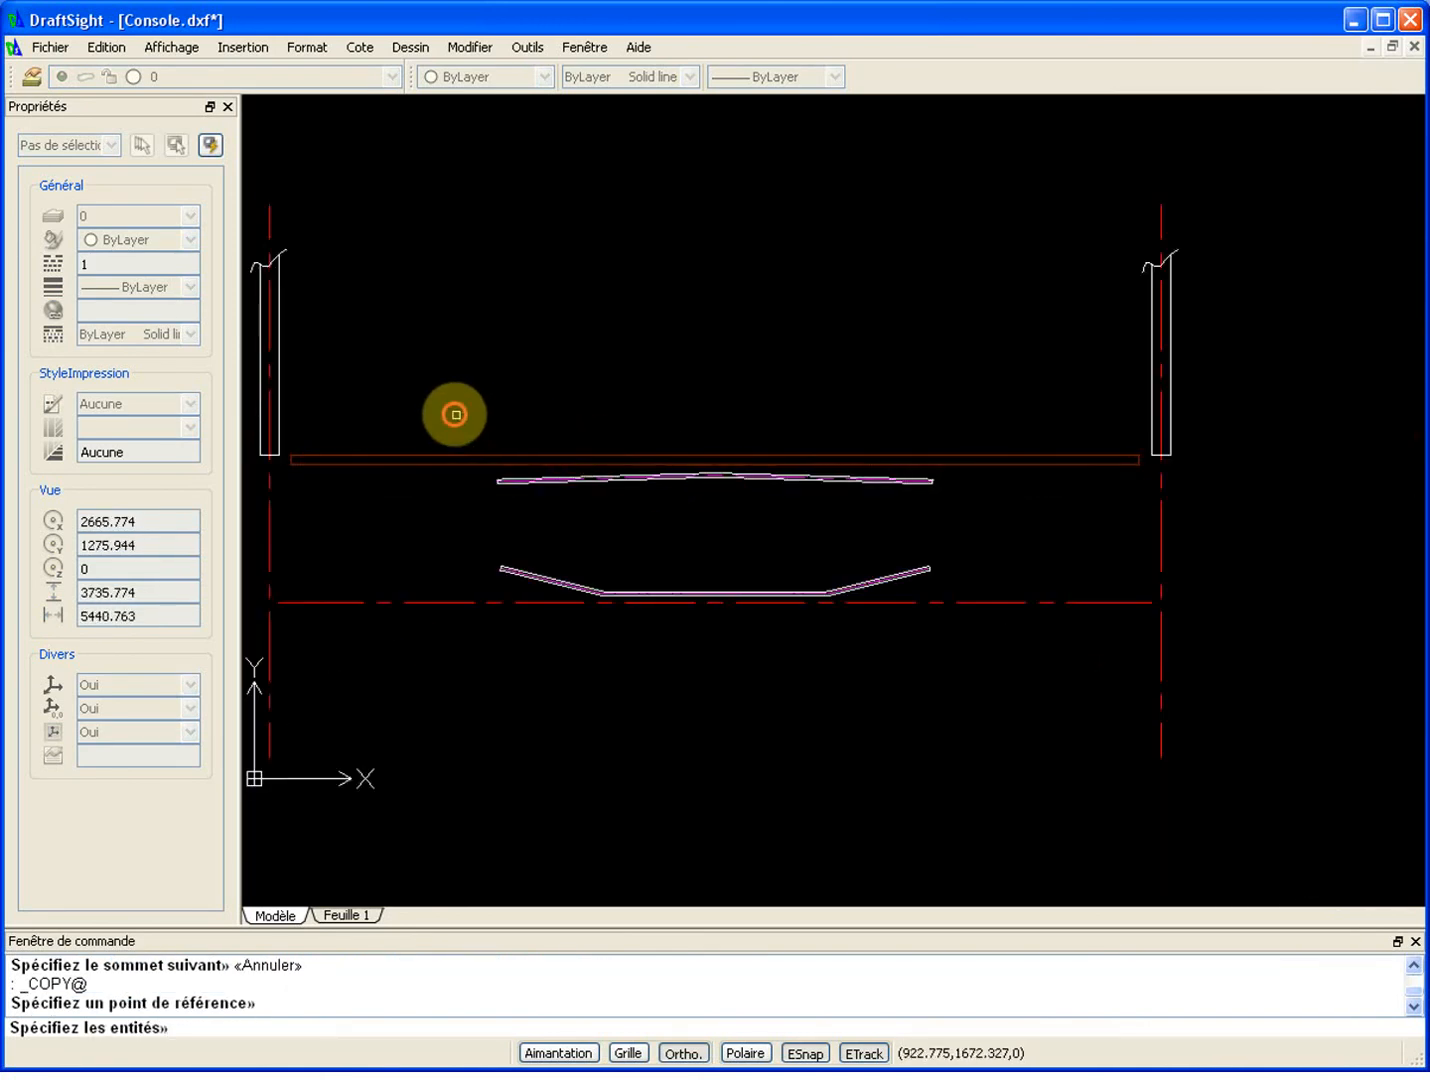
pyautogui.click(948, 501)
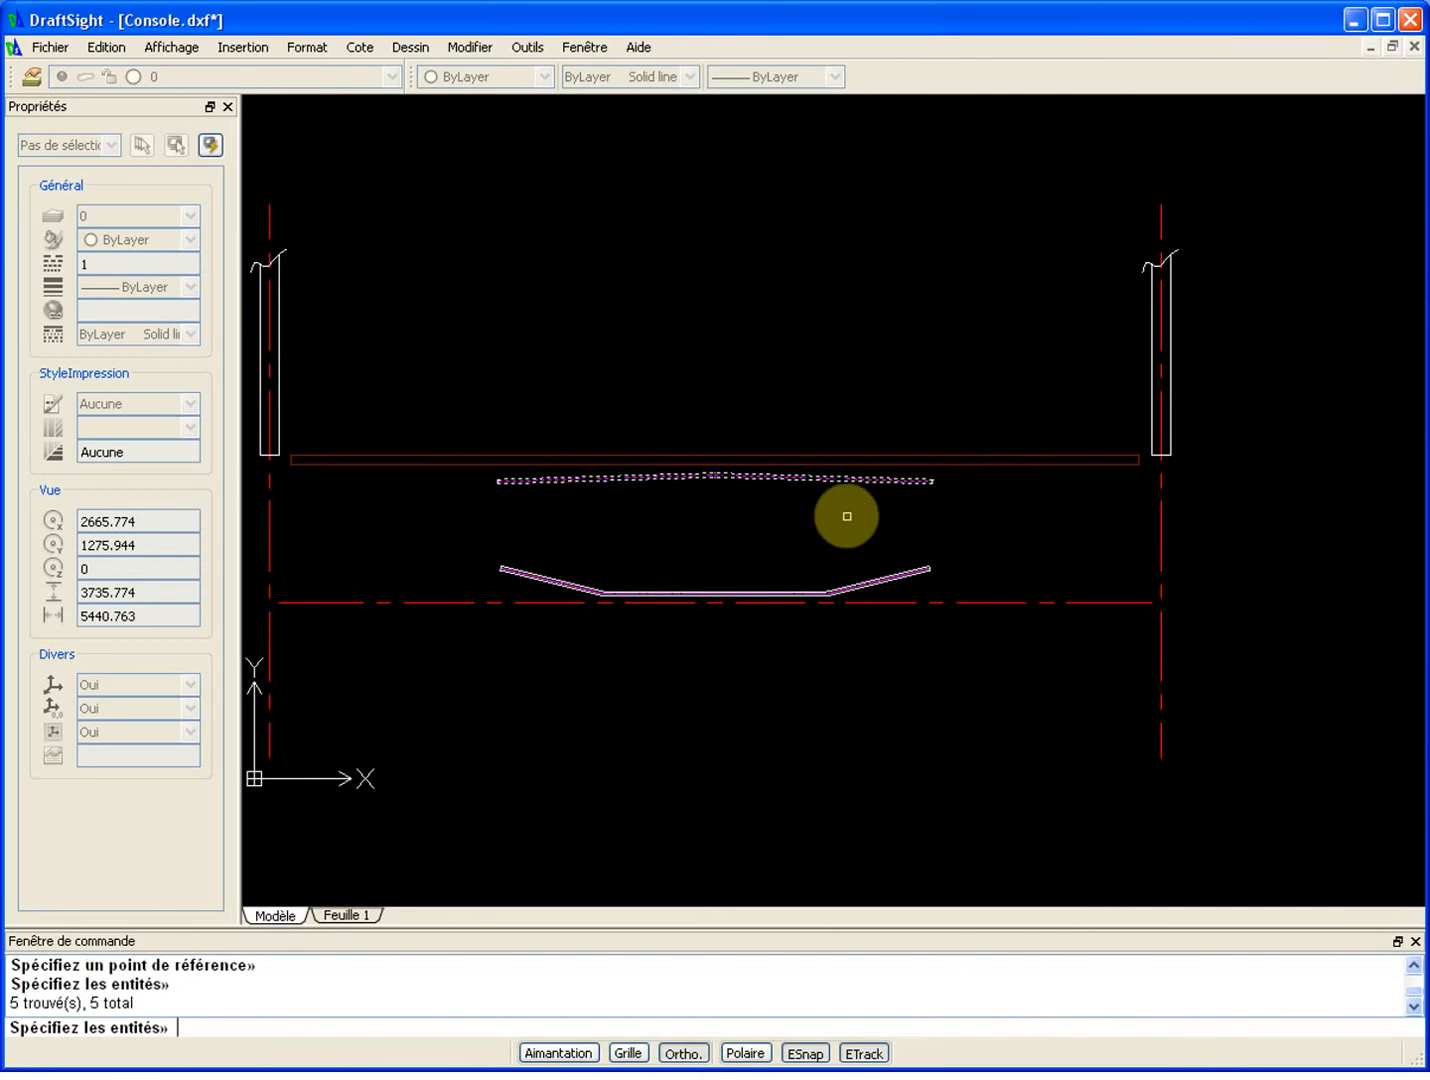
pyautogui.press('Return')
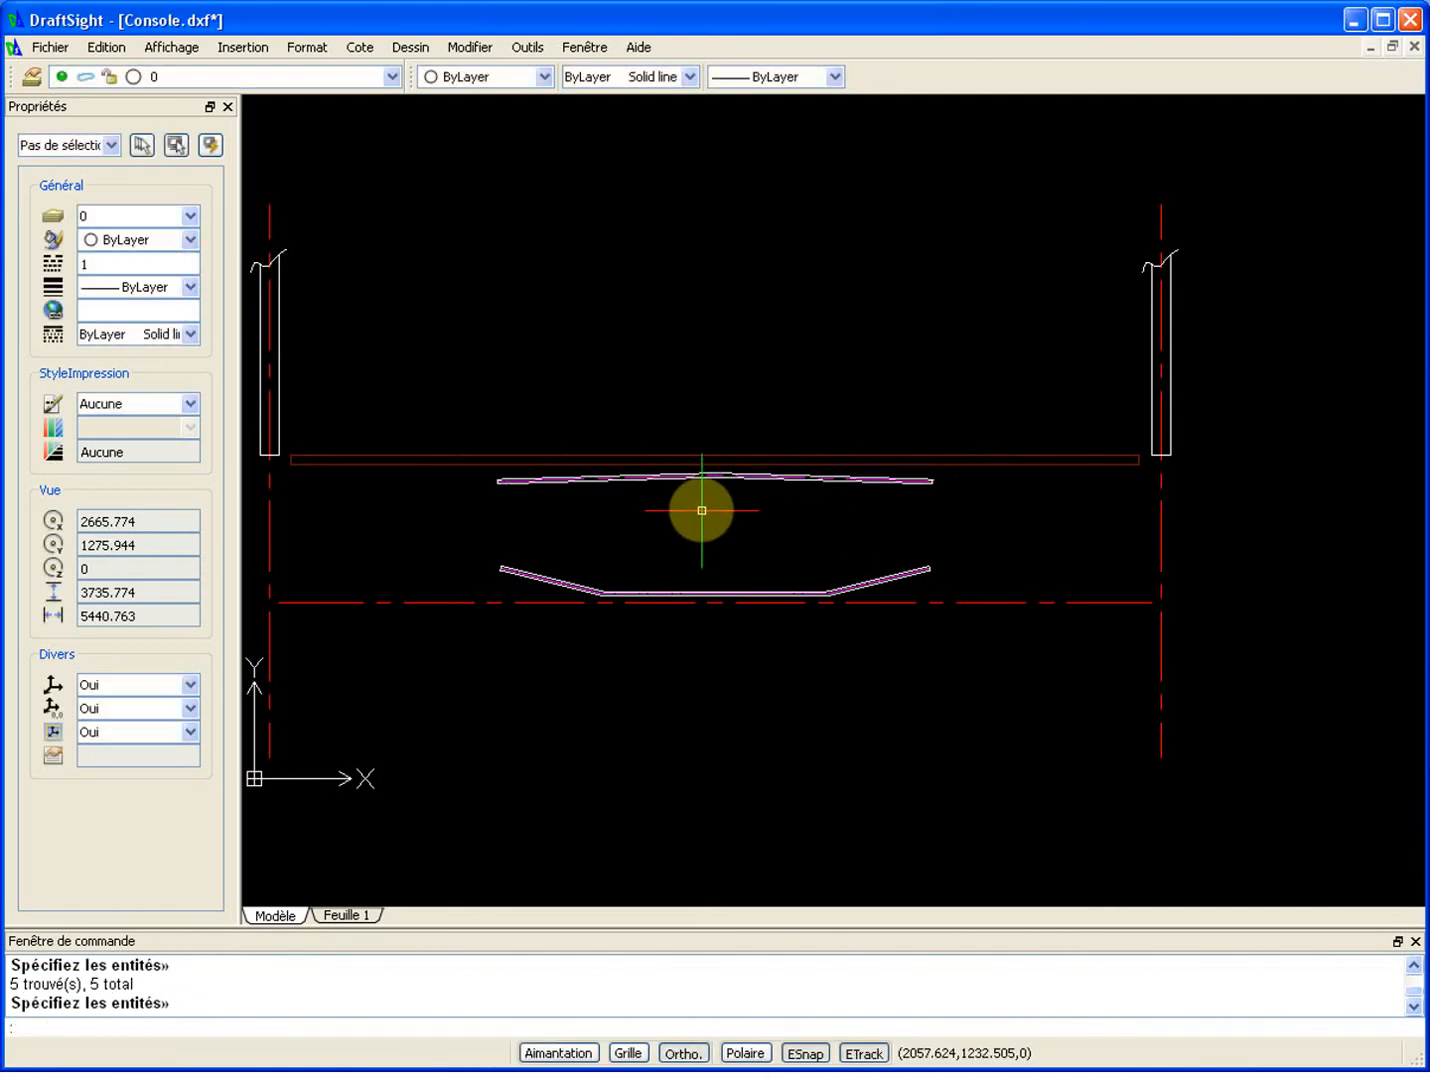
# Step: Paste the copied peaked profile as a block over the original, placing it at the upper outline's apex
pyautogui.hotkey('ctrl', 'shift', 'v')
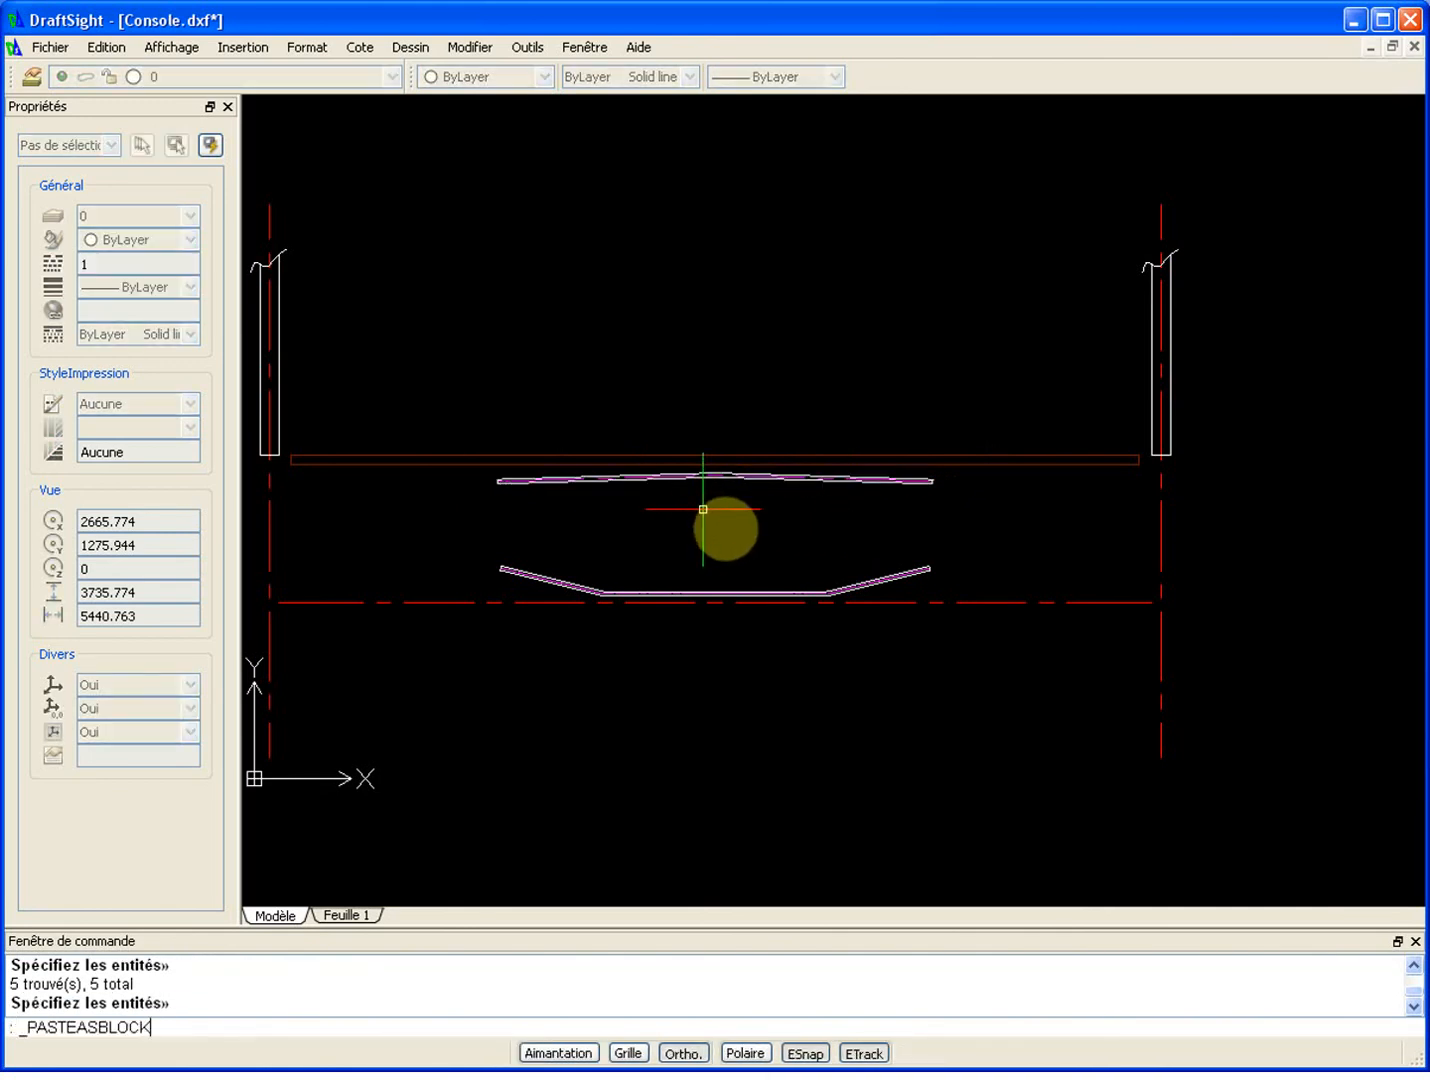
pyautogui.scroll(6, 721, 485)
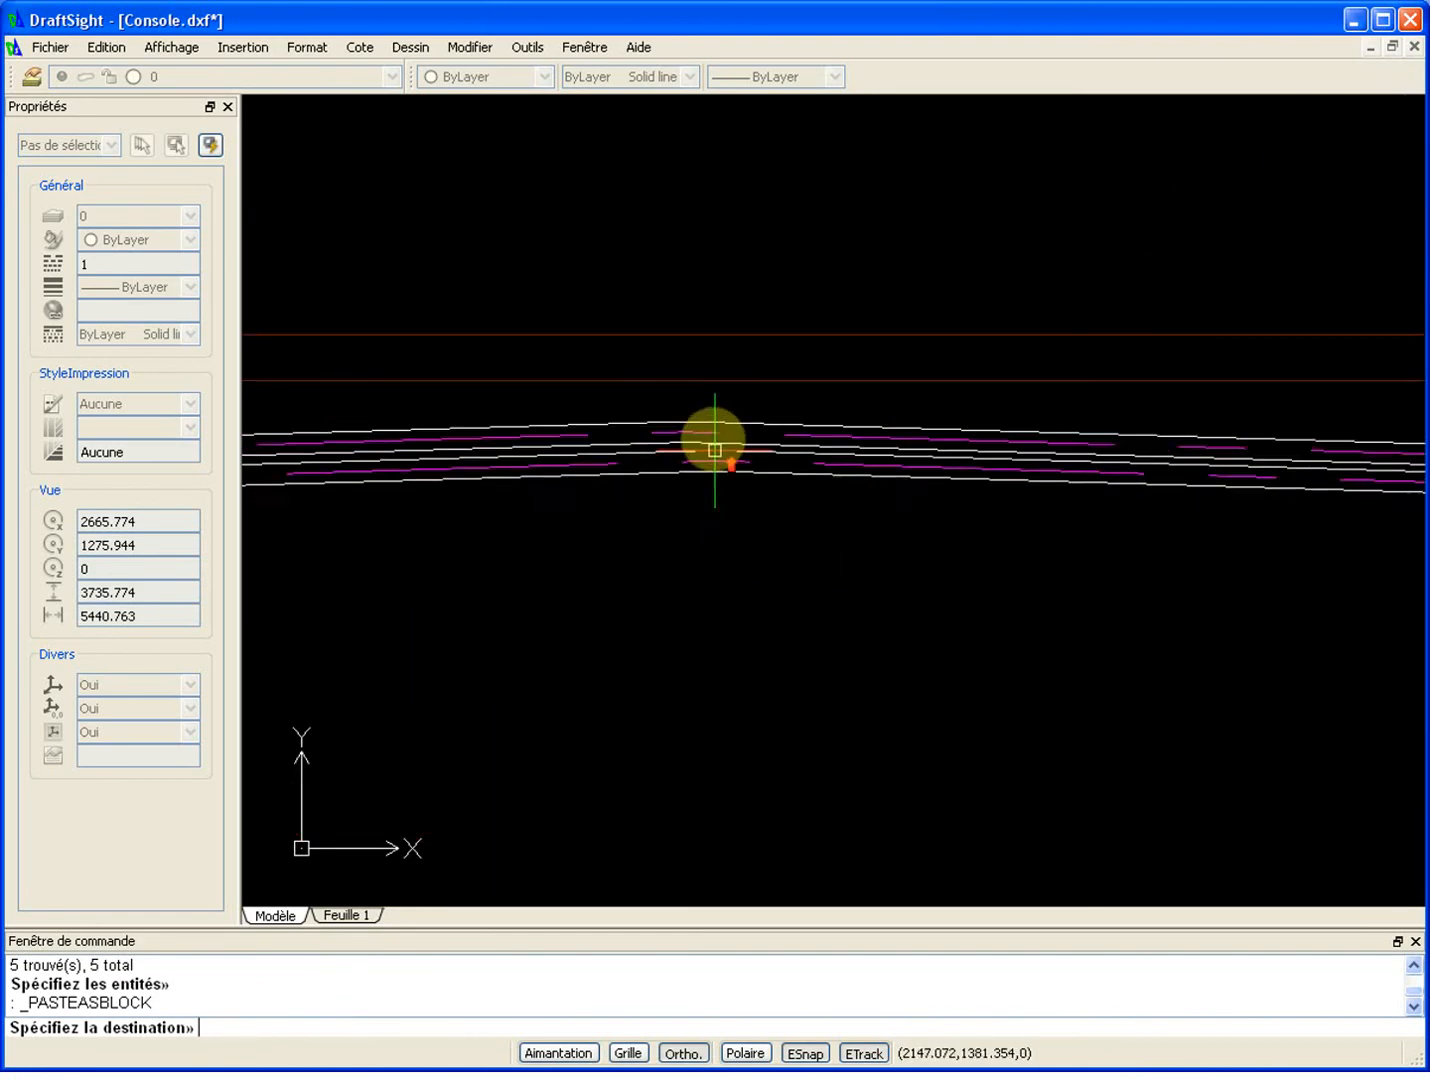
pyautogui.click(704, 423)
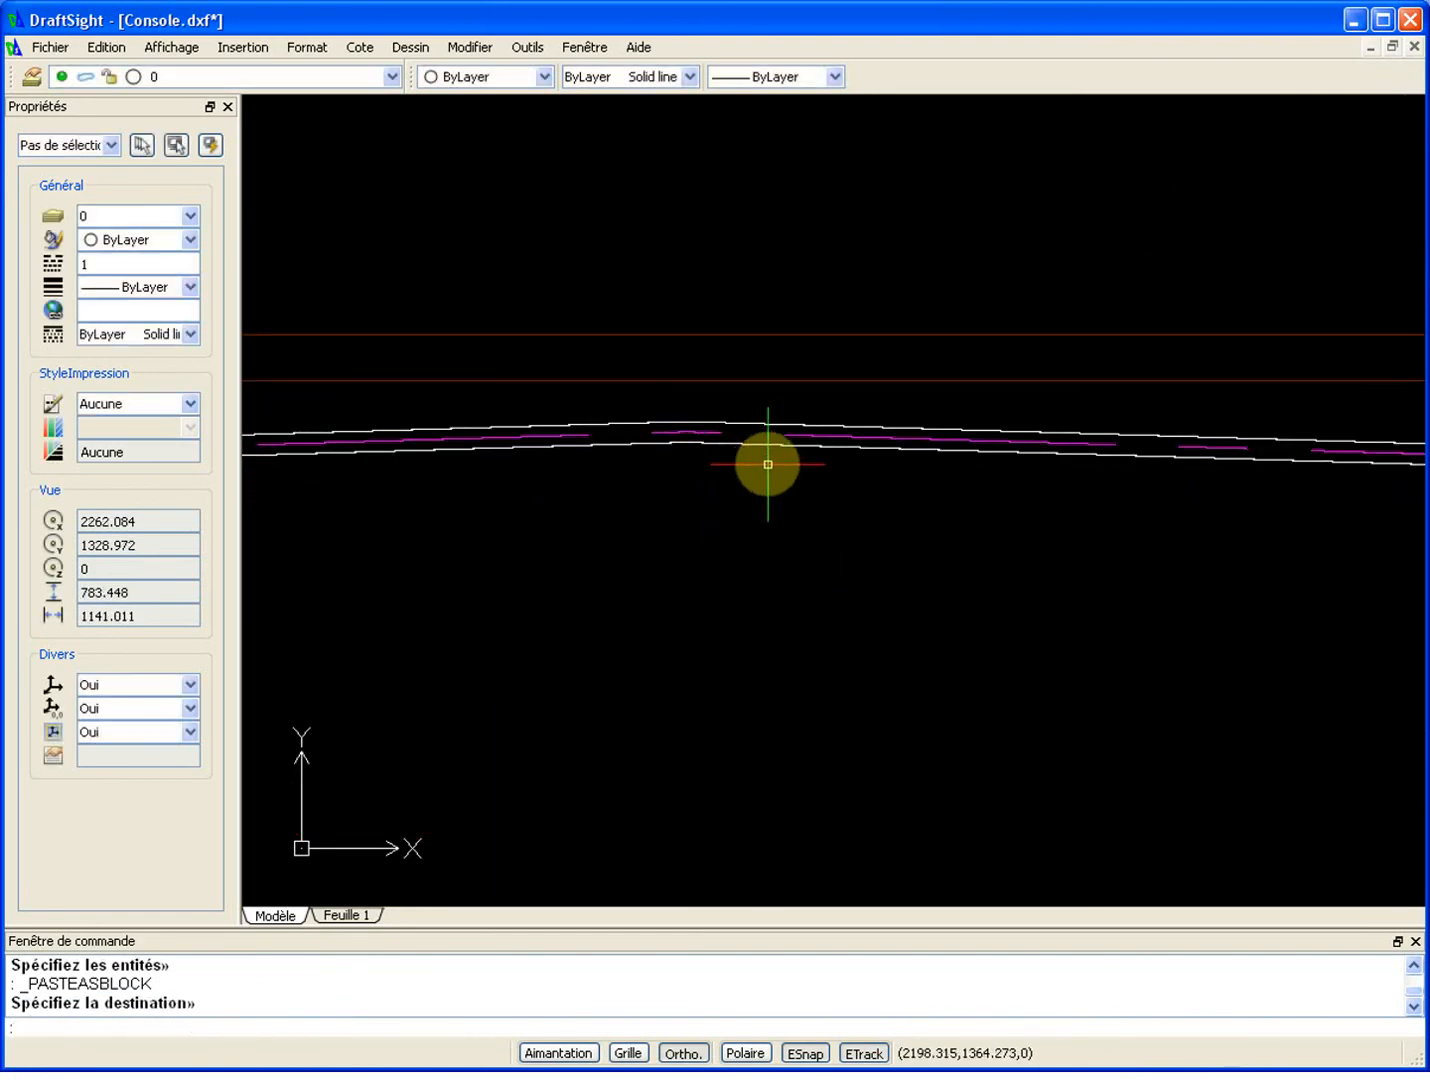
# Step: Delete the original peaked profile entities by reusing the previous selection, keeping only the pasted block
pyautogui.scroll(-6, 779, 432)
pyautogui.scroll(12, 1150, 447)
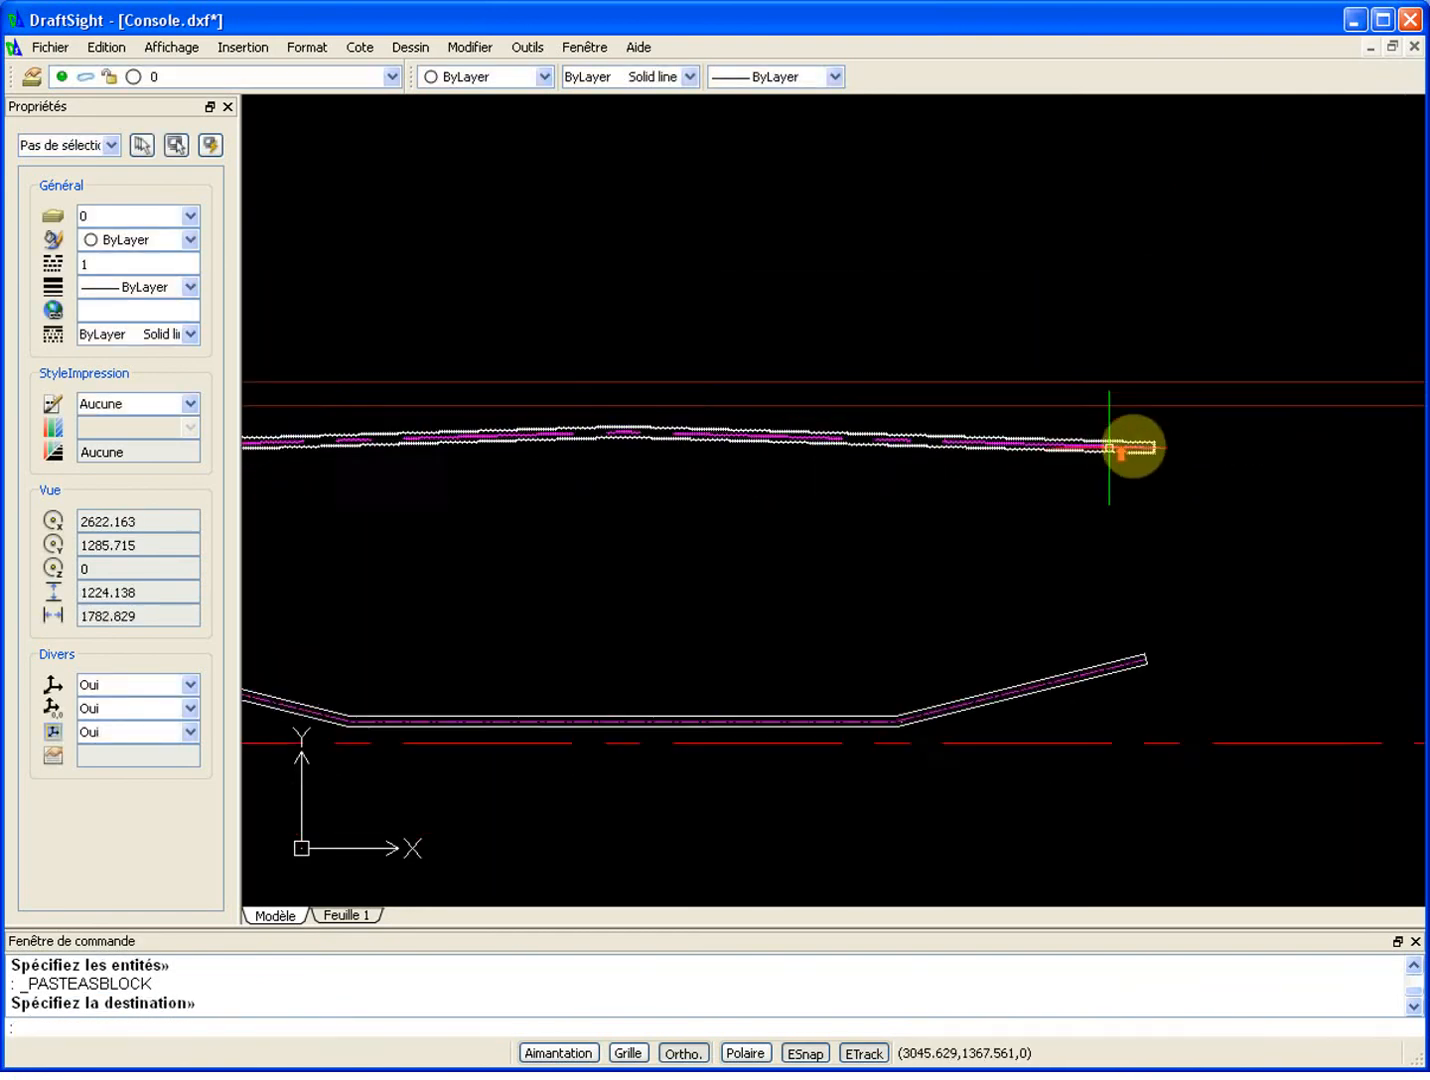
pyautogui.scroll(-3, 1194, 452)
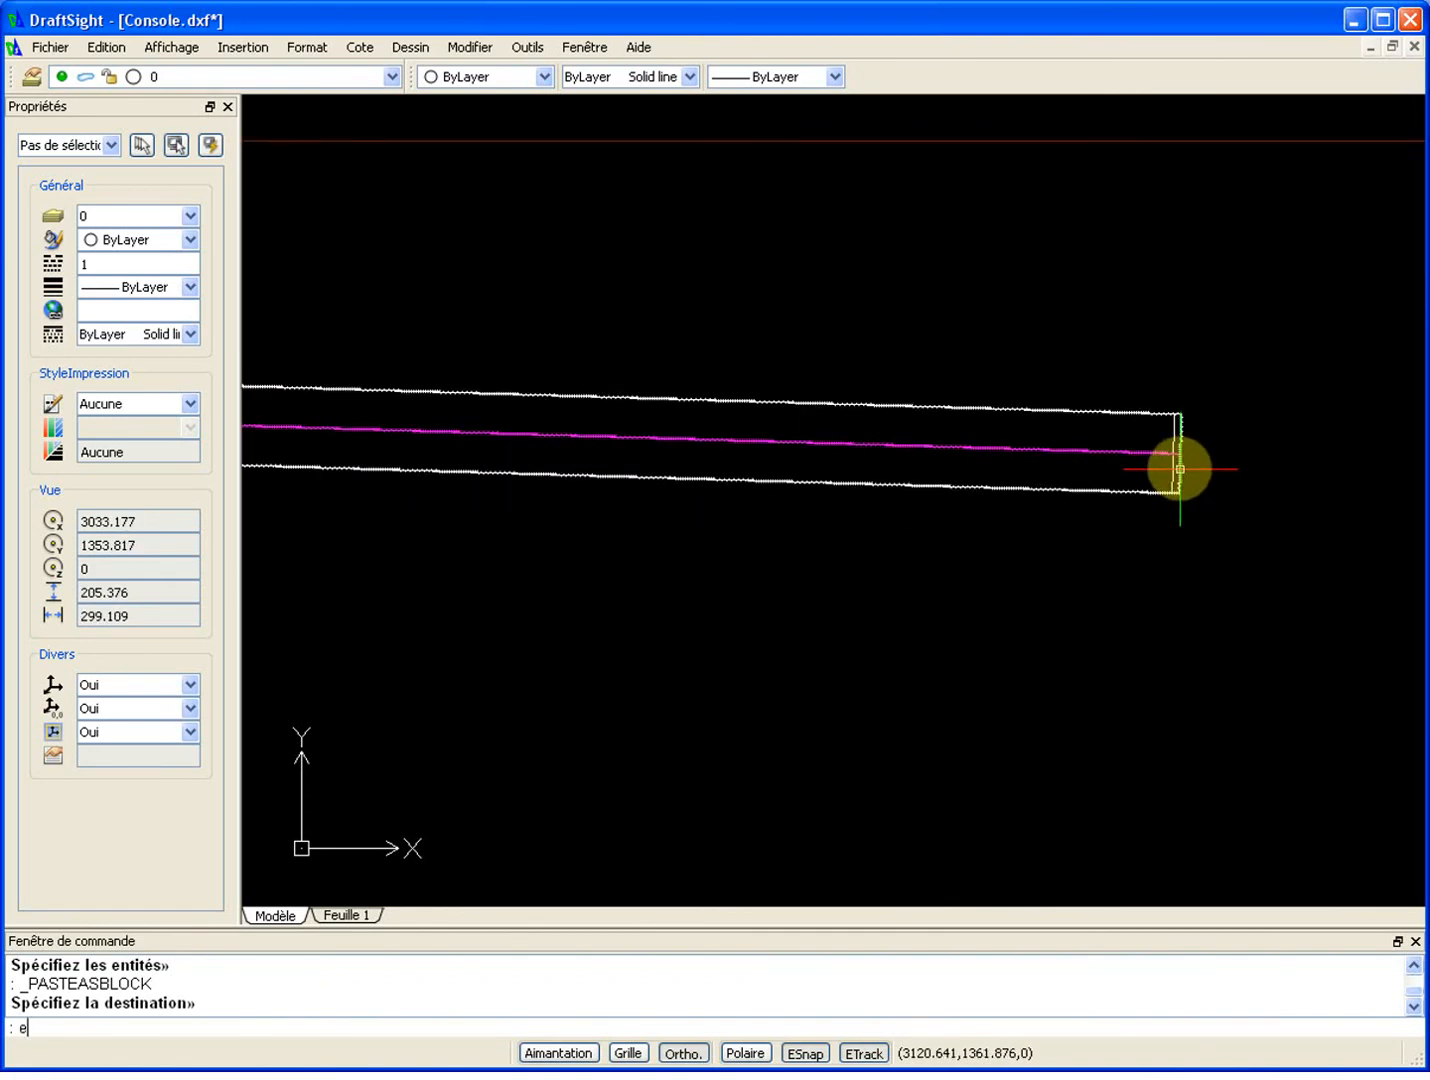
pyautogui.press('Return')
pyautogui.write('pécifiez les entités»')
pyautogui.press('Return')
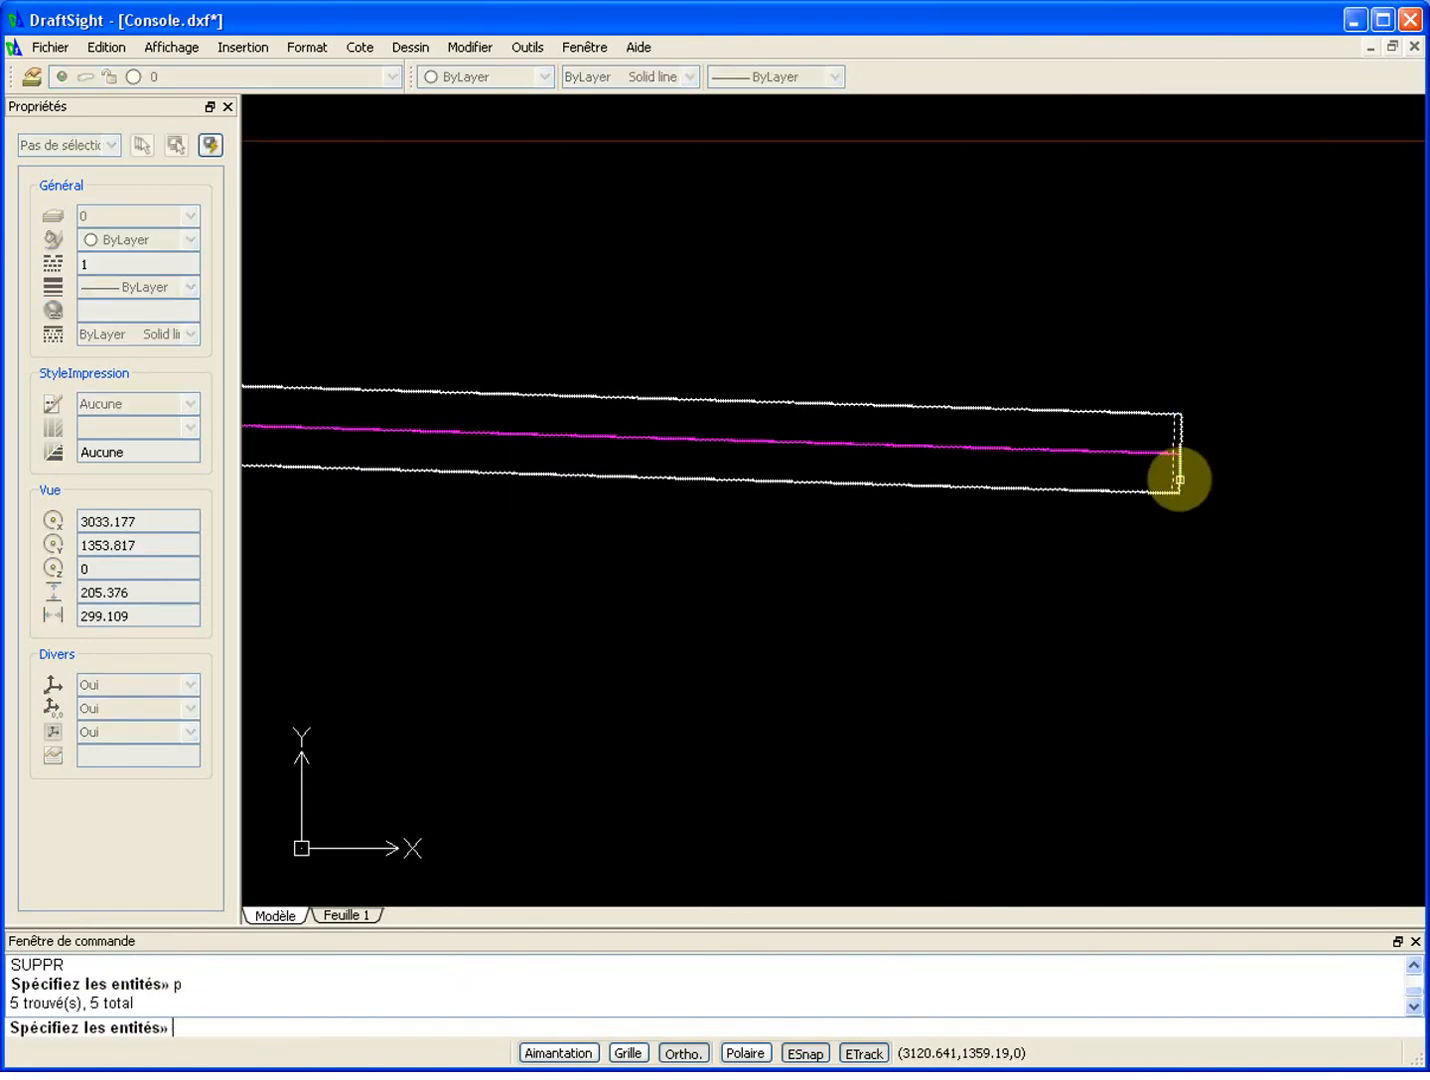
pyautogui.press('Return')
# Step: Move the peaked profile block down so its lower left corner sits on the upper left corner of the bent profile
pyautogui.scroll(-3, 1093, 542)
pyautogui.scroll(-8, 827, 520)
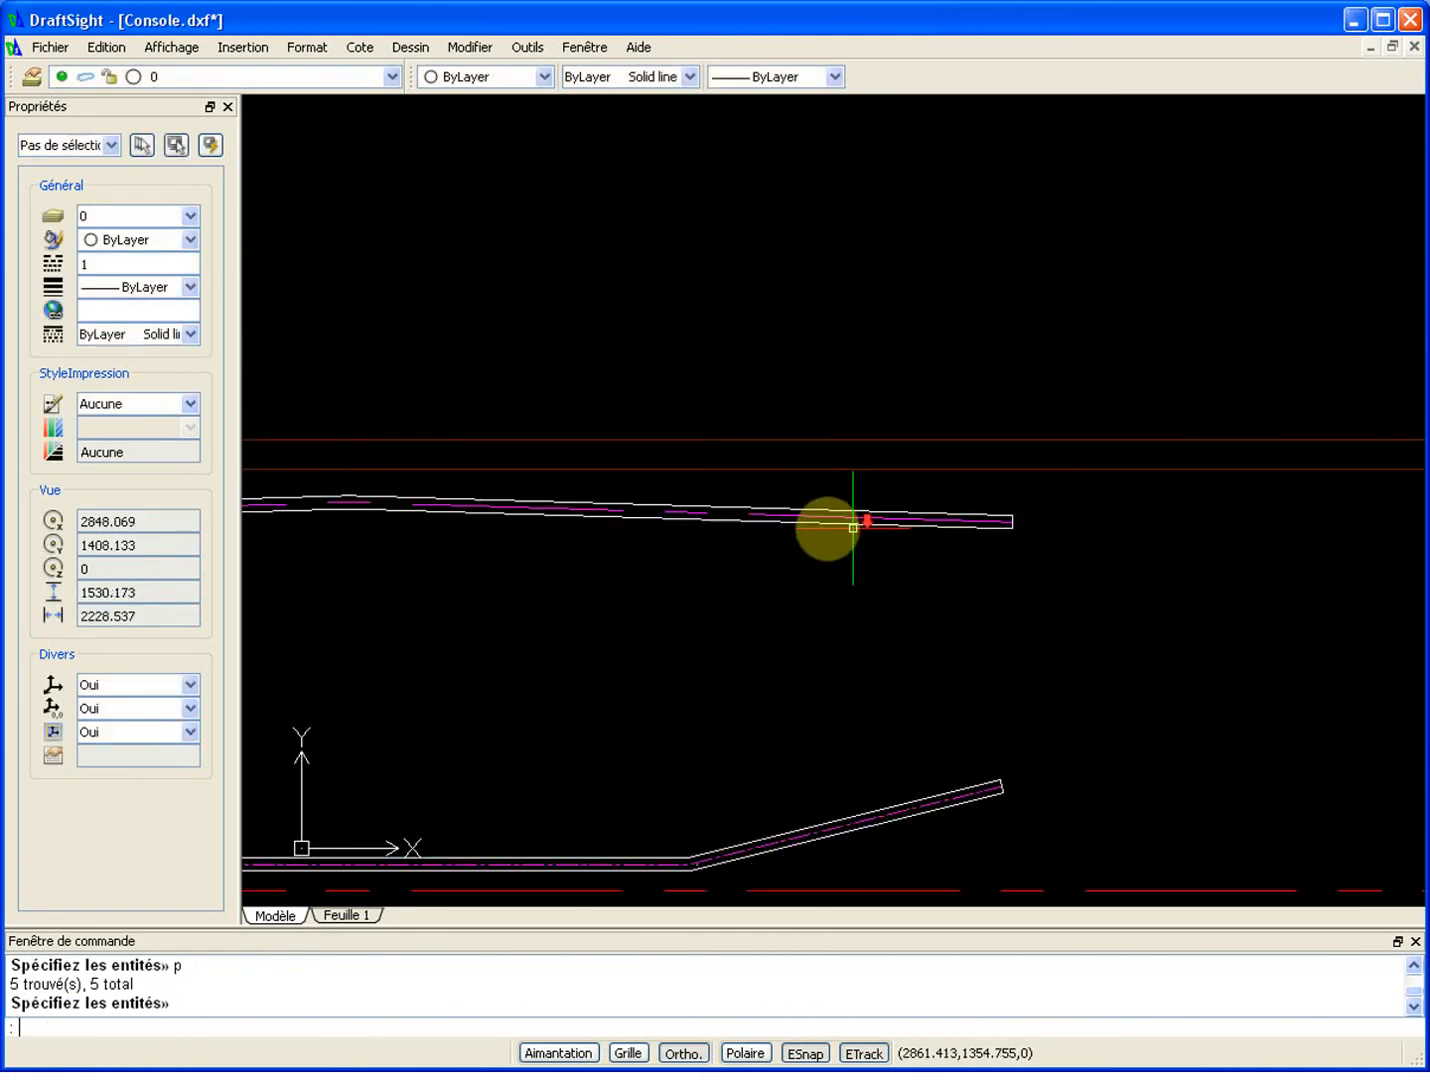
pyautogui.scroll(3, 822, 546)
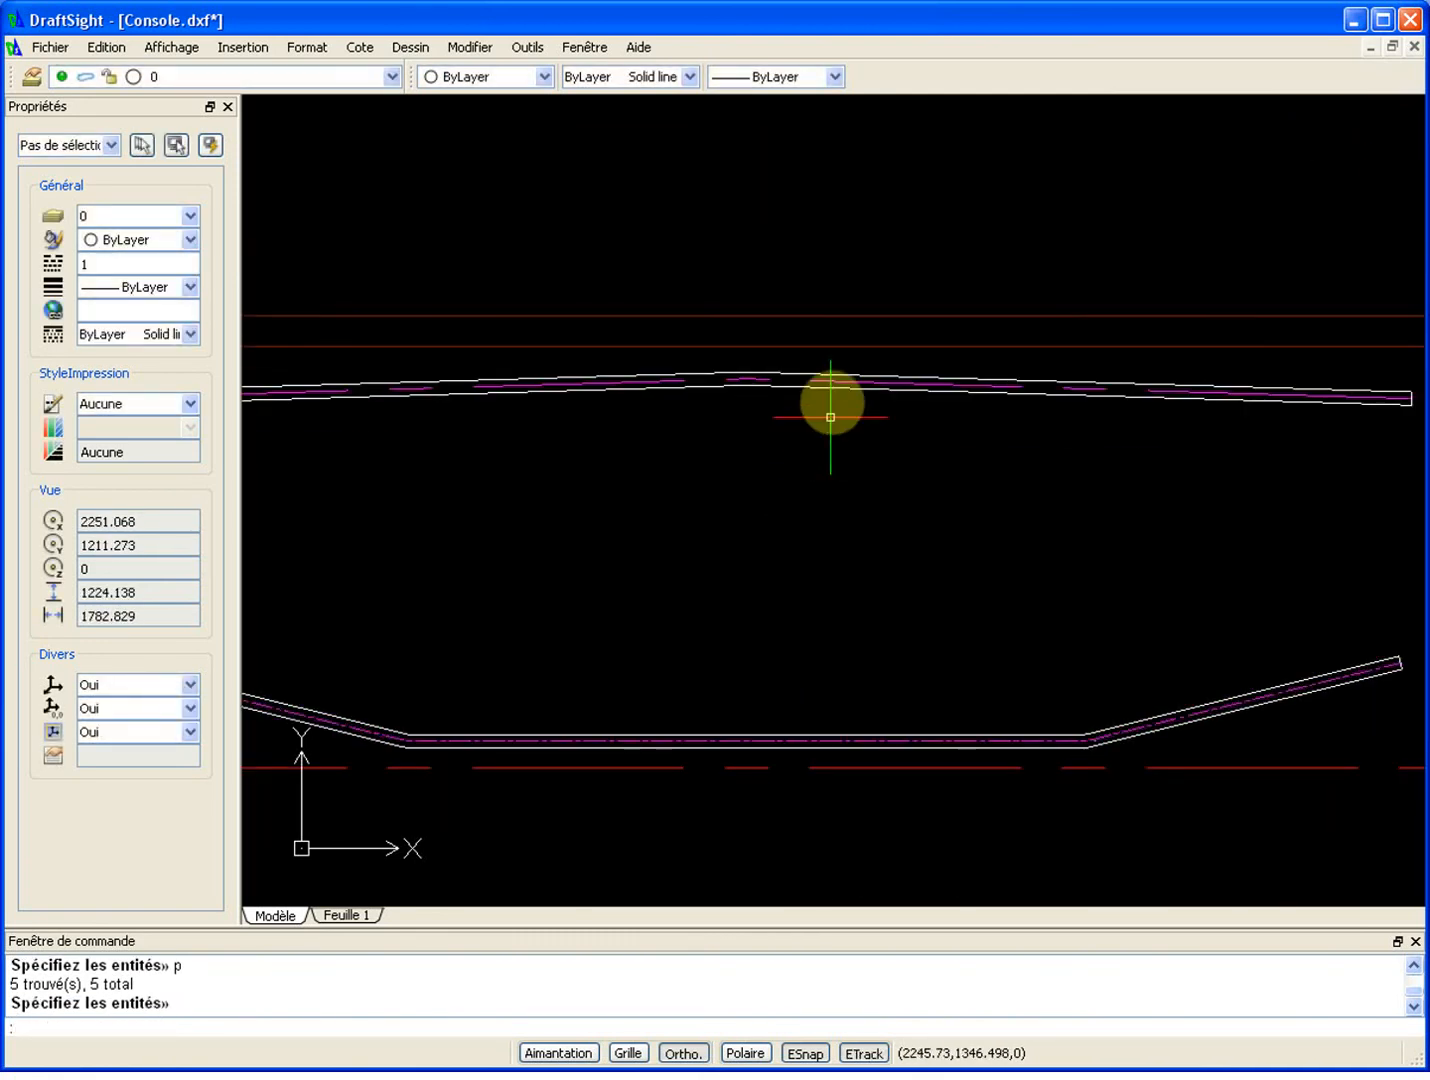
pyautogui.write('d')
pyautogui.press('Return')
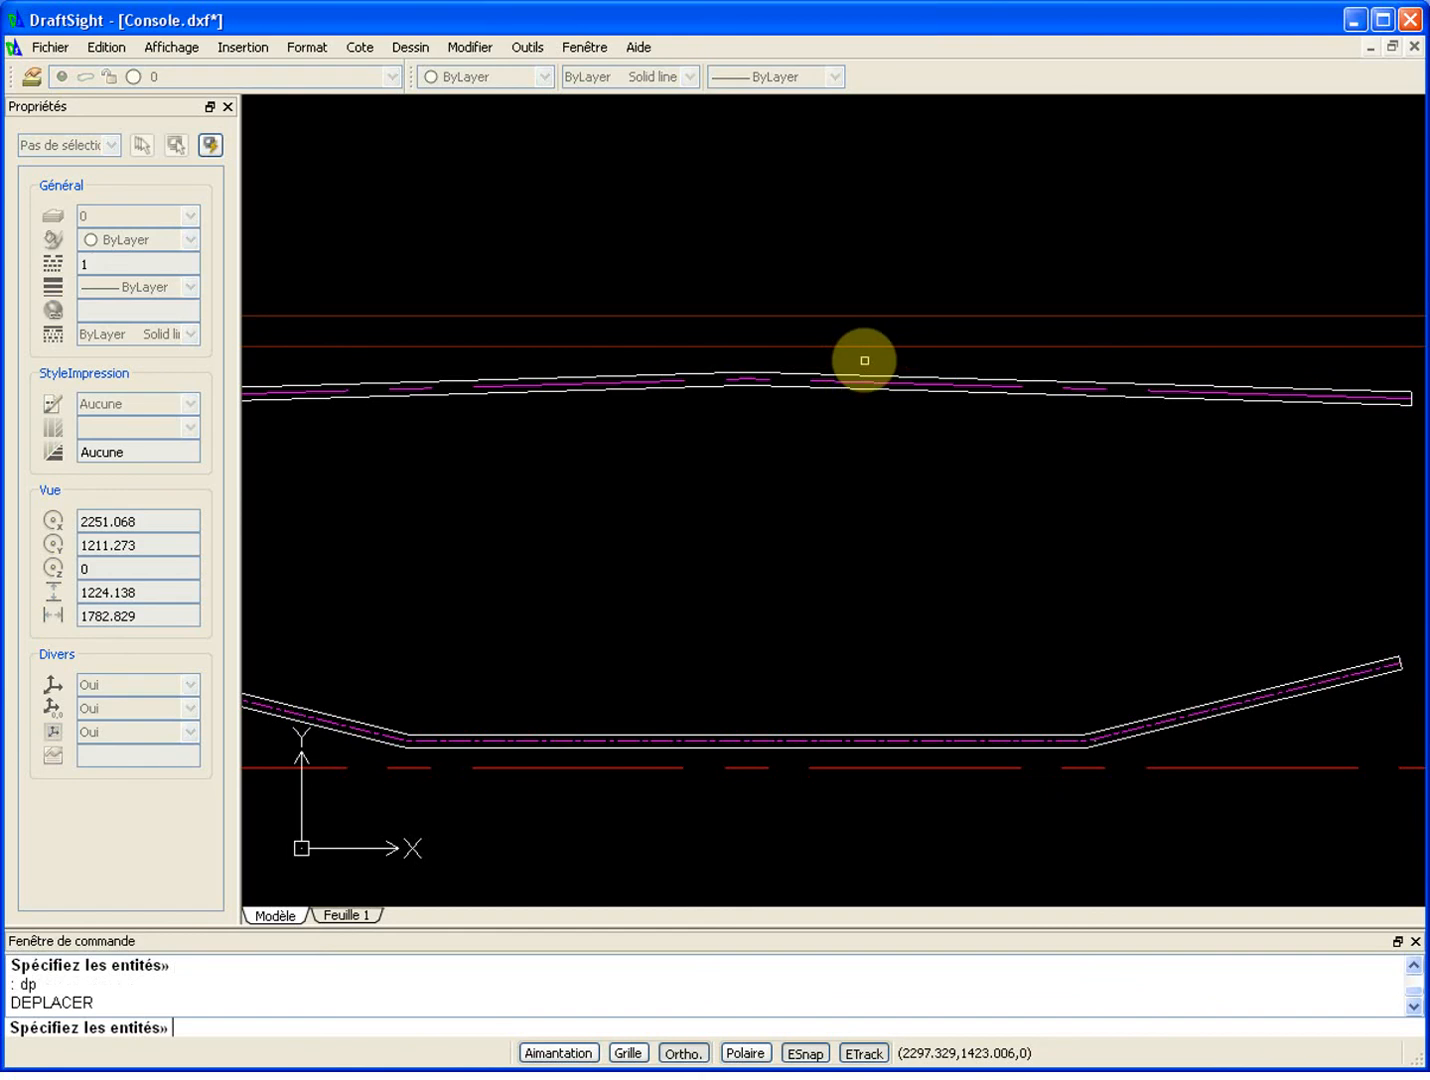
pyautogui.click(825, 397)
pyautogui.press('Return')
pyautogui.scroll(4, 753, 390)
pyautogui.scroll(11, 753, 392)
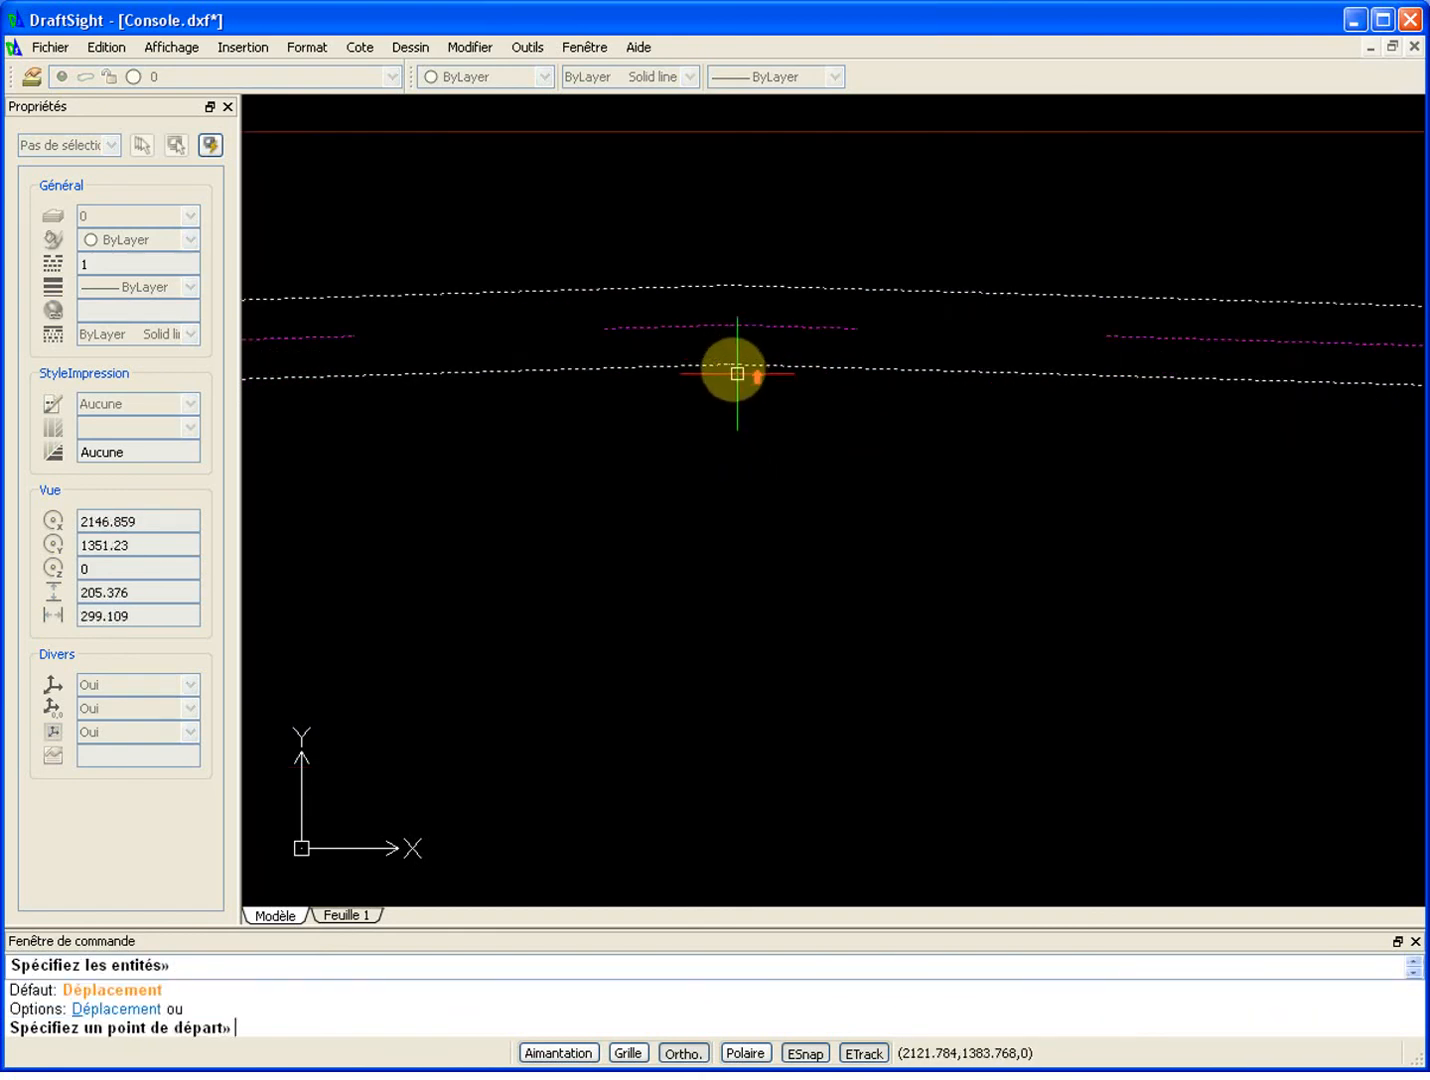
pyautogui.scroll(14, 731, 345)
pyautogui.scroll(-20, 633, 433)
pyautogui.scroll(-4, 606, 421)
pyautogui.scroll(4, 657, 400)
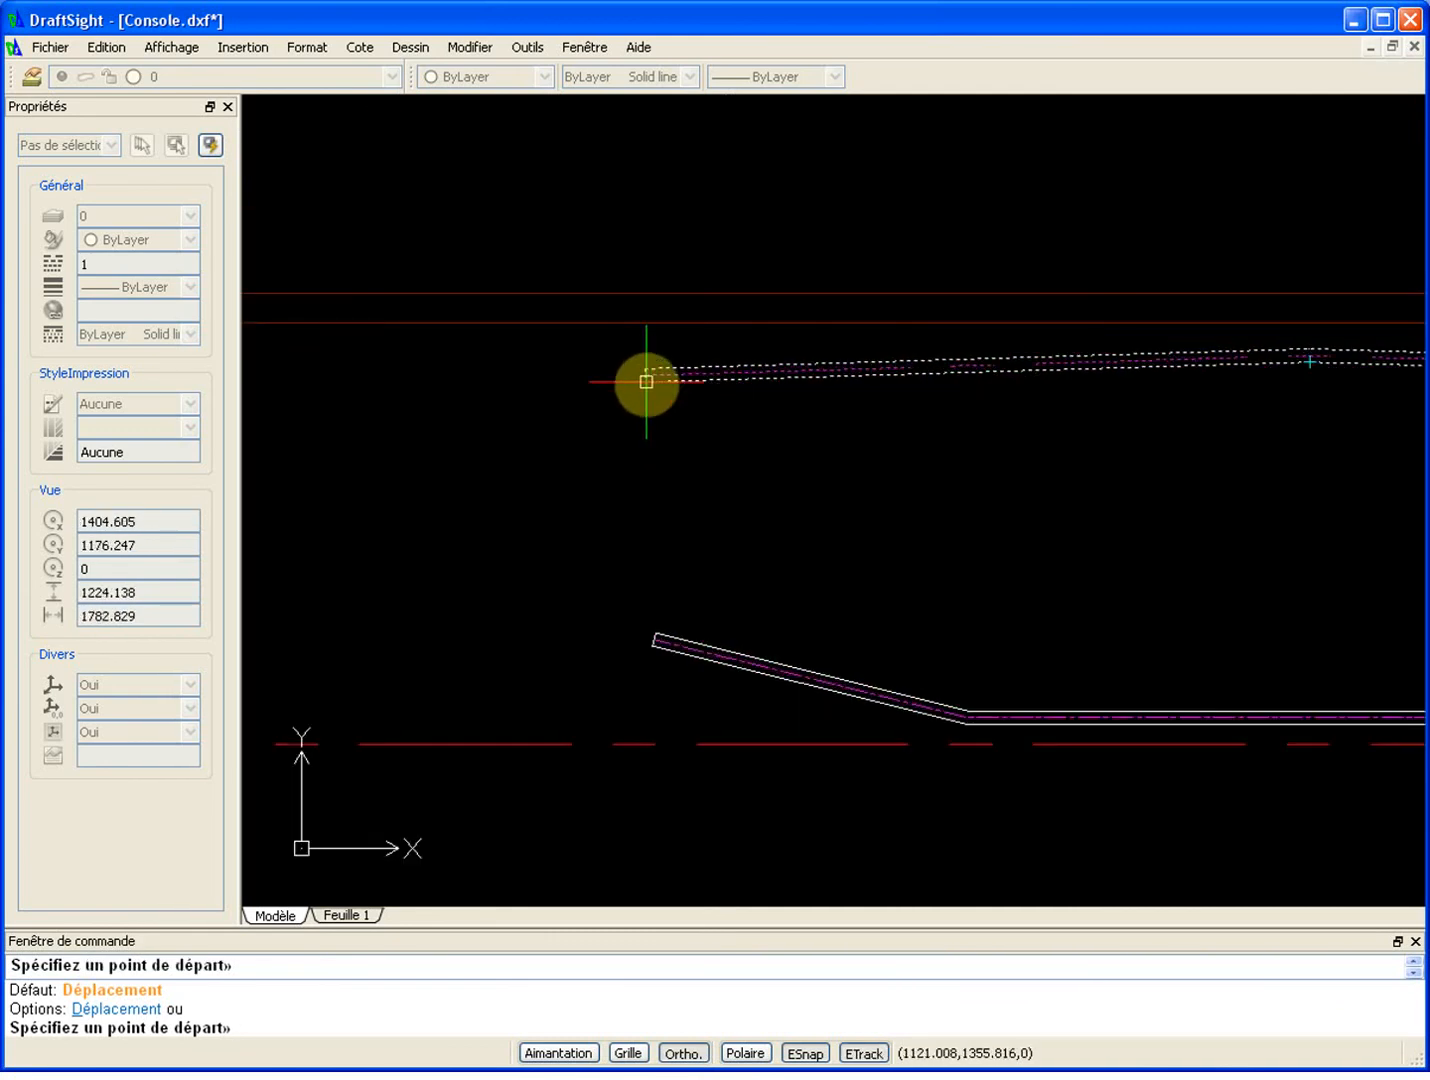
pyautogui.click(646, 381)
pyautogui.click(655, 625)
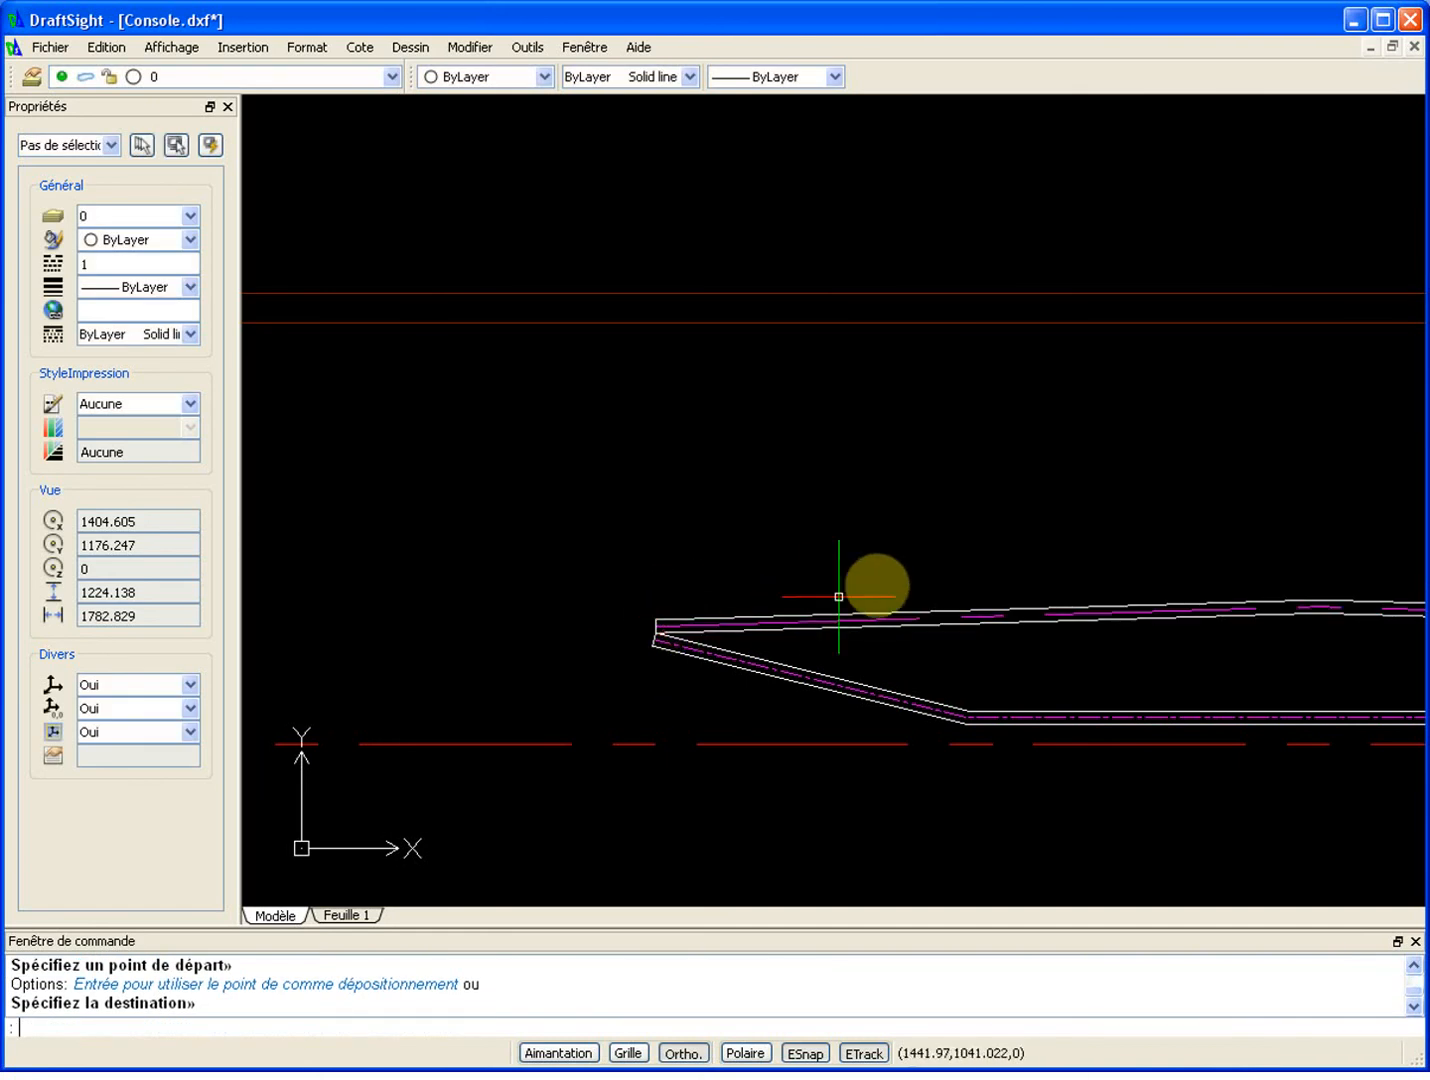
pyautogui.scroll(-2, 620, 501)
pyautogui.press('Return')
pyautogui.click(824, 522)
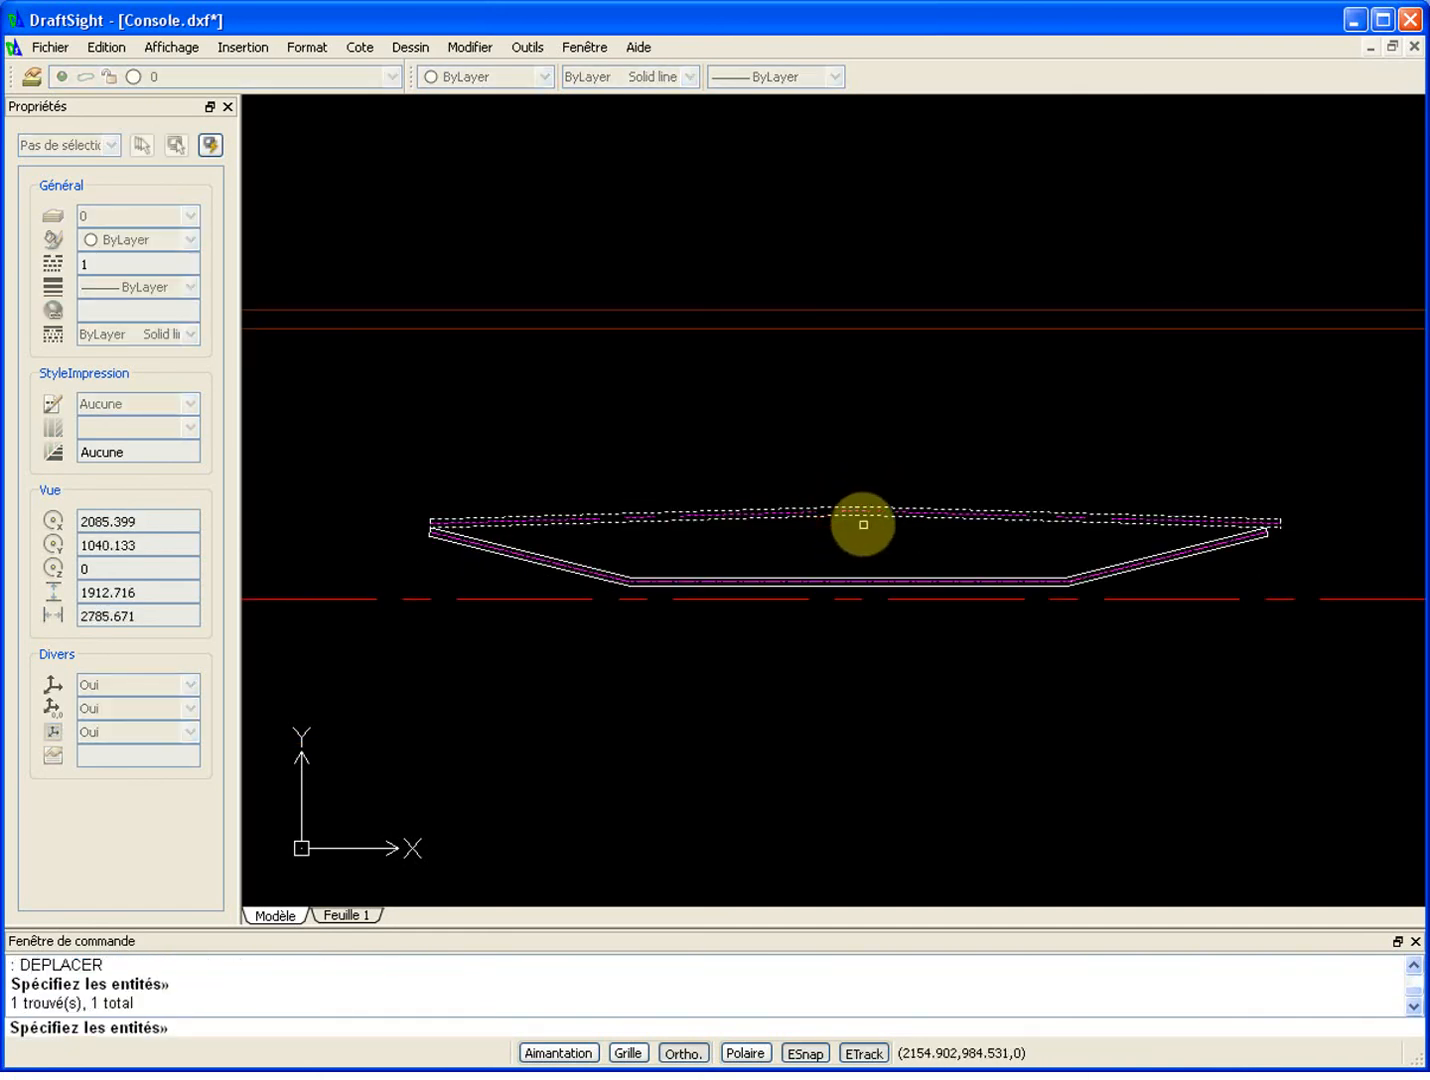
pyautogui.press('Return')
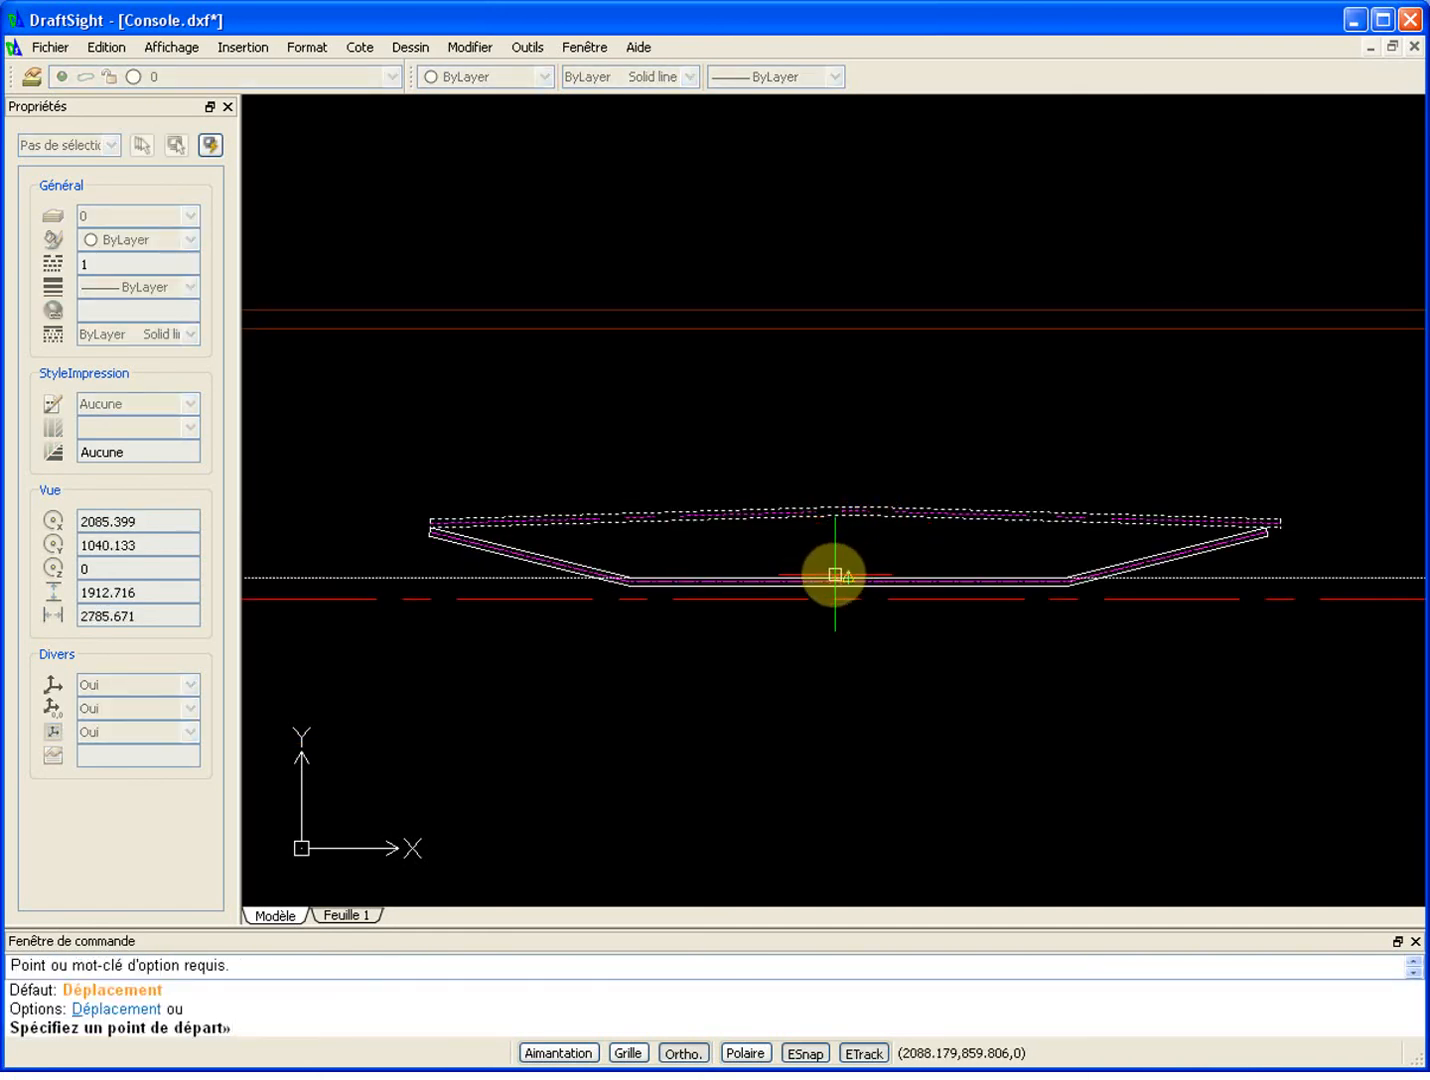
pyautogui.click(837, 573)
pyautogui.press('Escape')
pyautogui.press('Return')
pyautogui.press('Escape')
# Step: Draw a vertical reference line from the midpoint of the bent profile's upper flat edge up past the two brown horizontal lines
pyautogui.write('l')
pyautogui.press('Return')
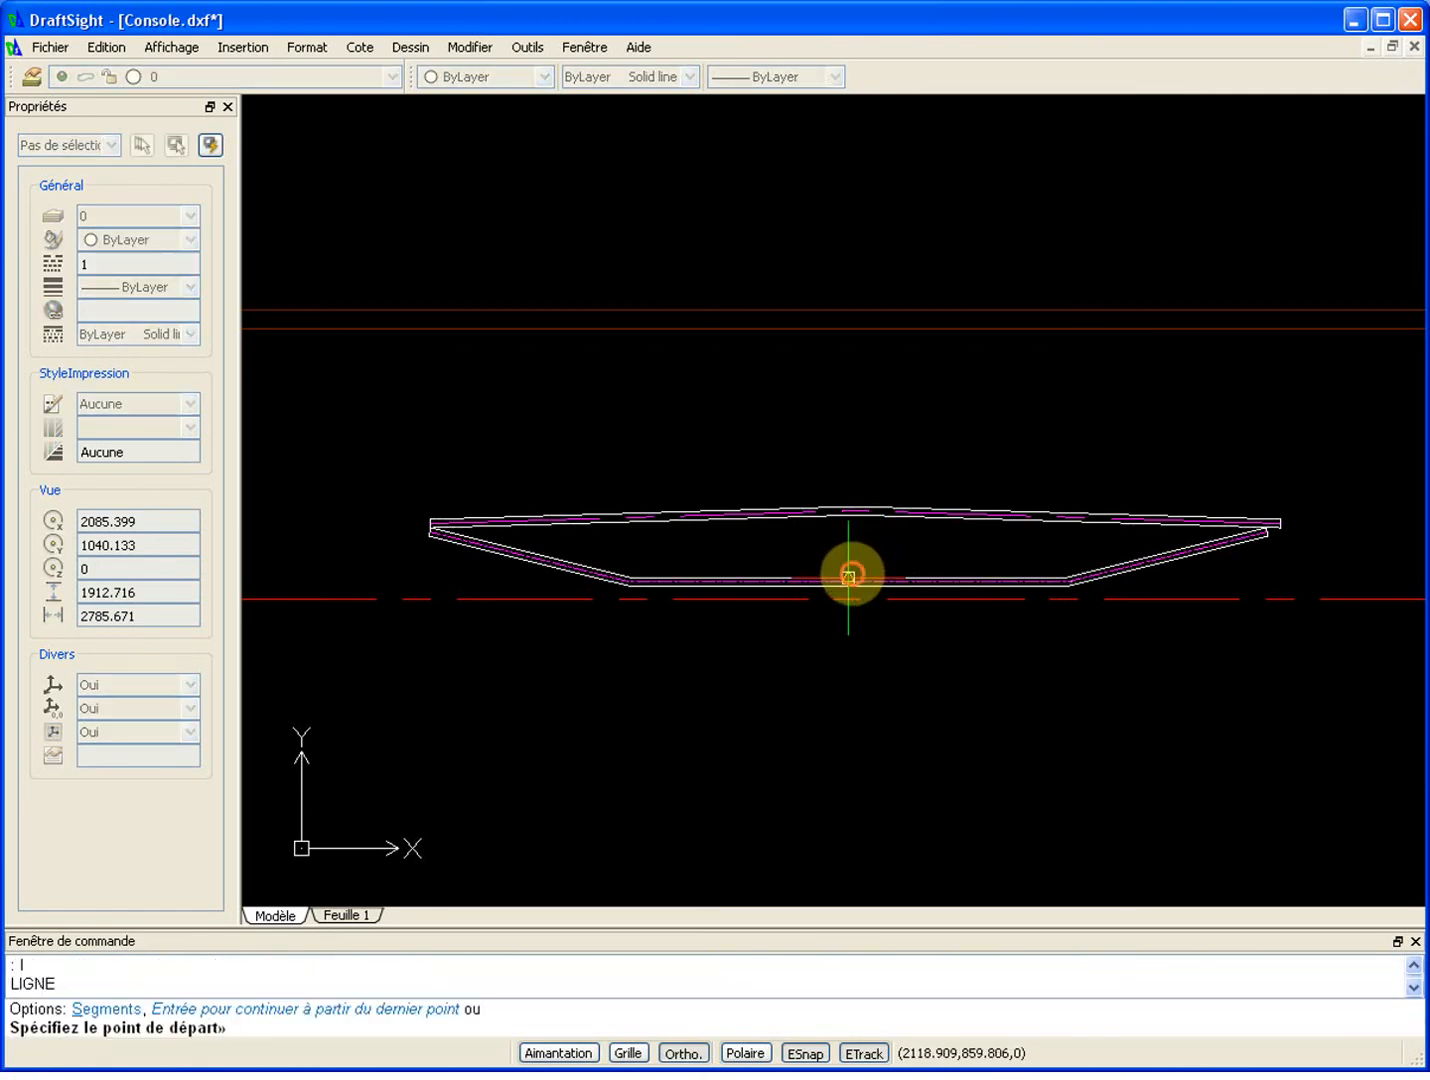
pyautogui.click(848, 577)
pyautogui.click(926, 246)
pyautogui.press('Escape')
# Step: Shift the peaked block horizontally by its insertion point onto the vertical reference line and delete that line
pyautogui.click(899, 532)
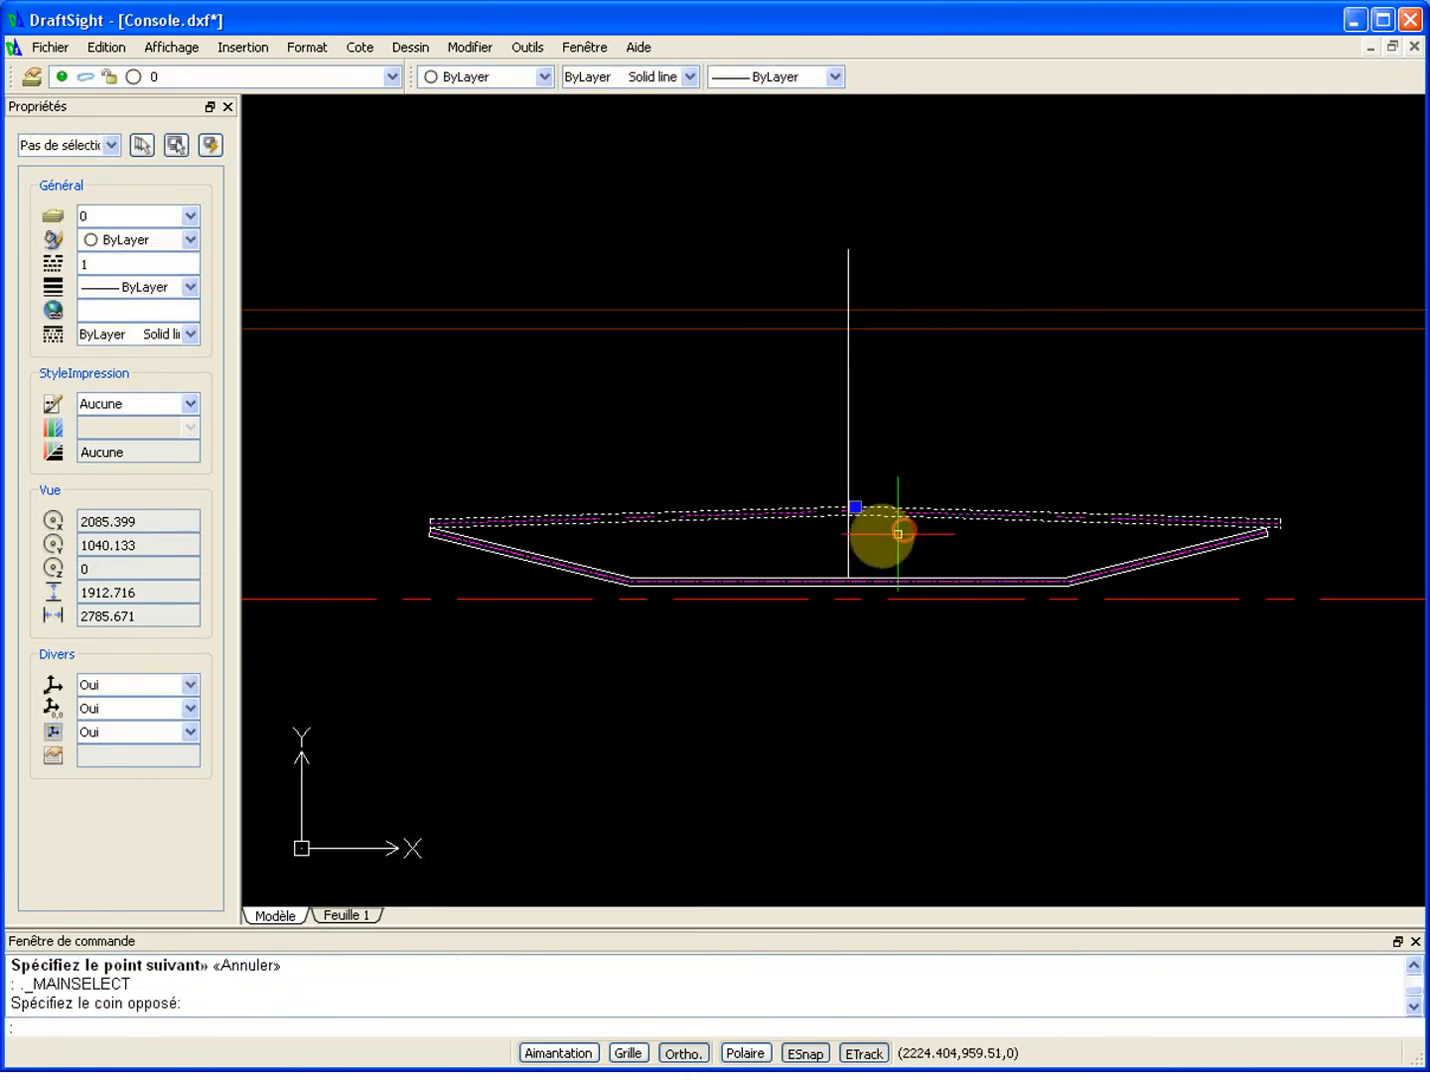
pyautogui.click(848, 502)
pyautogui.scroll(7, 848, 503)
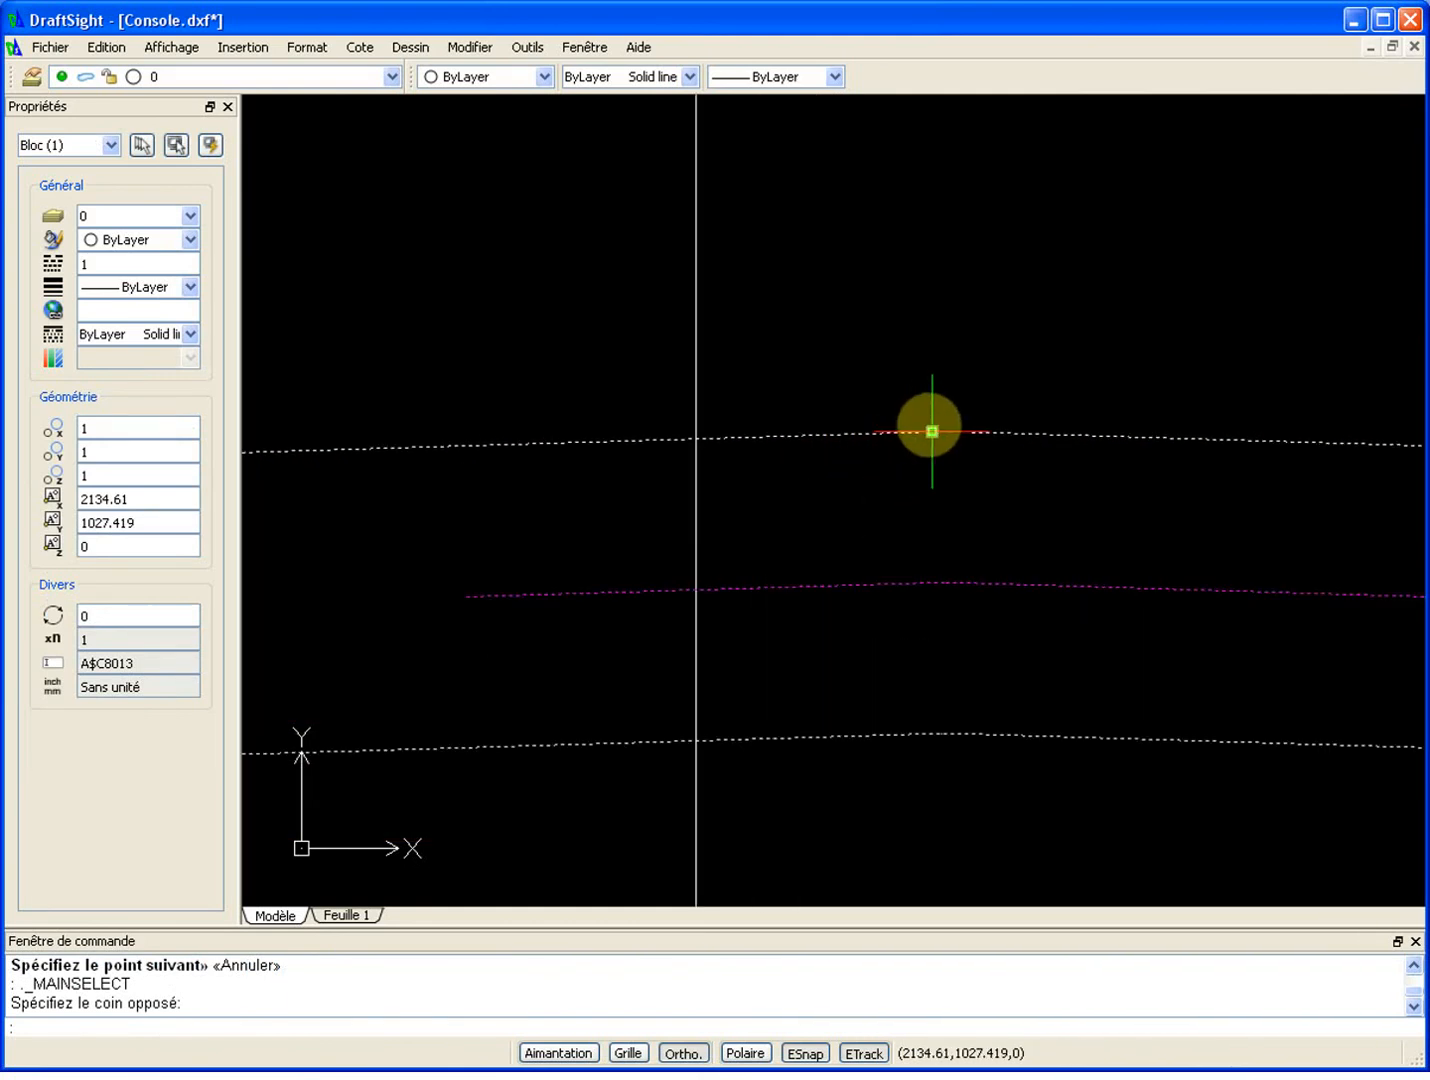
pyautogui.click(932, 433)
pyautogui.scroll(-5, 698, 449)
pyautogui.scroll(-2, 768, 468)
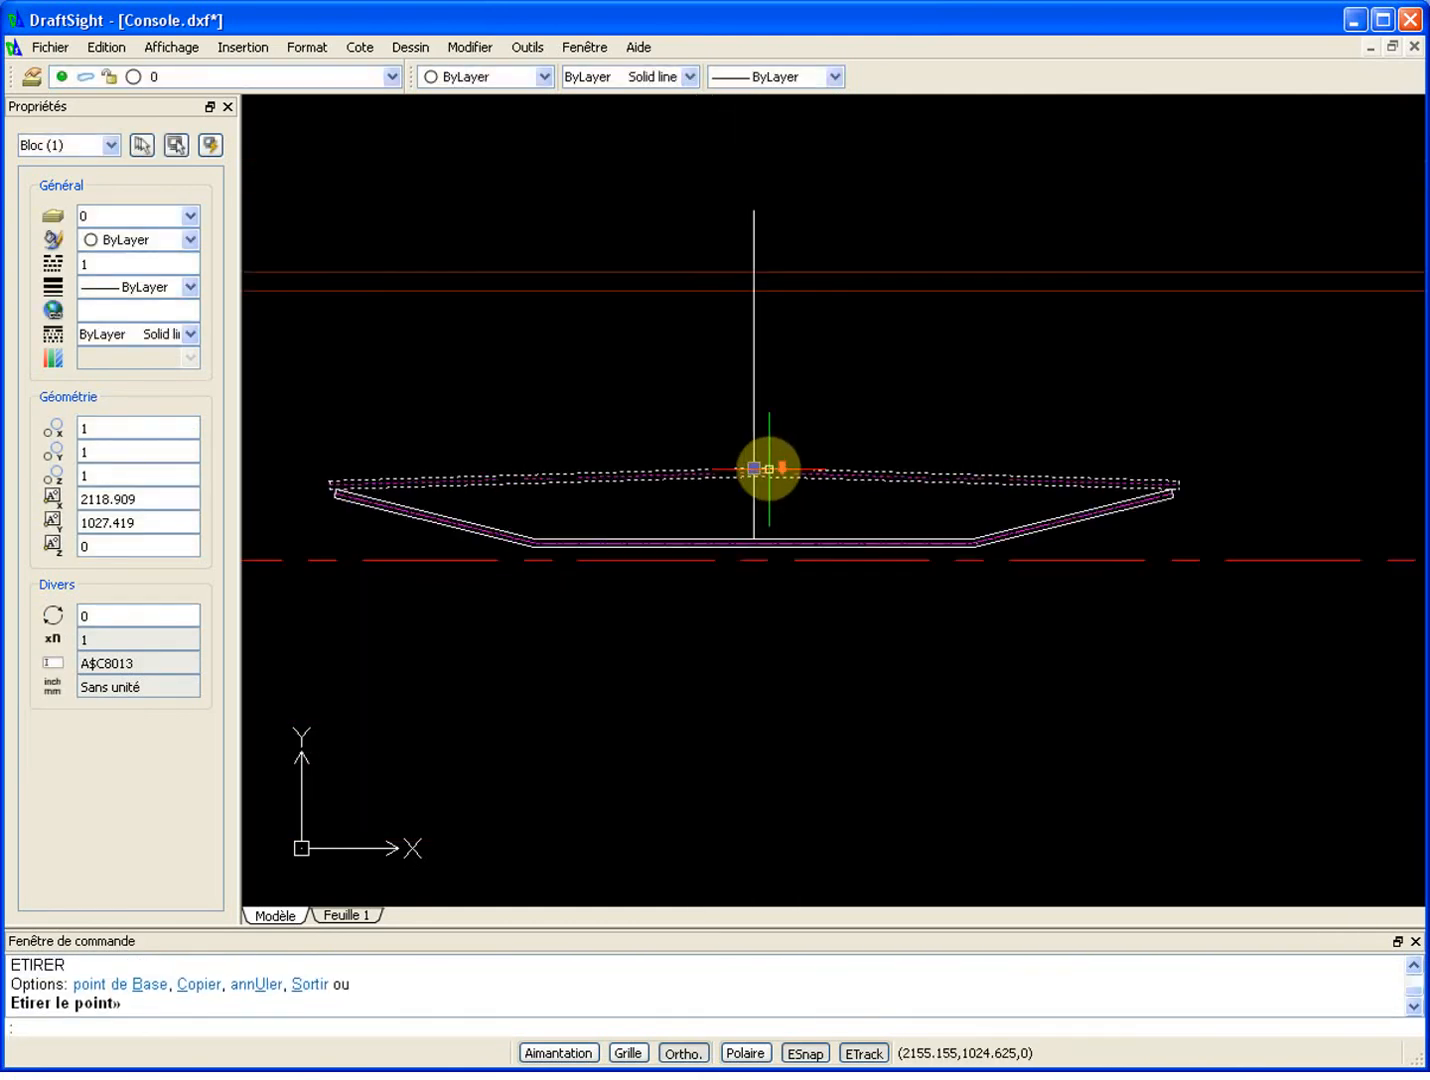
pyautogui.press('Escape')
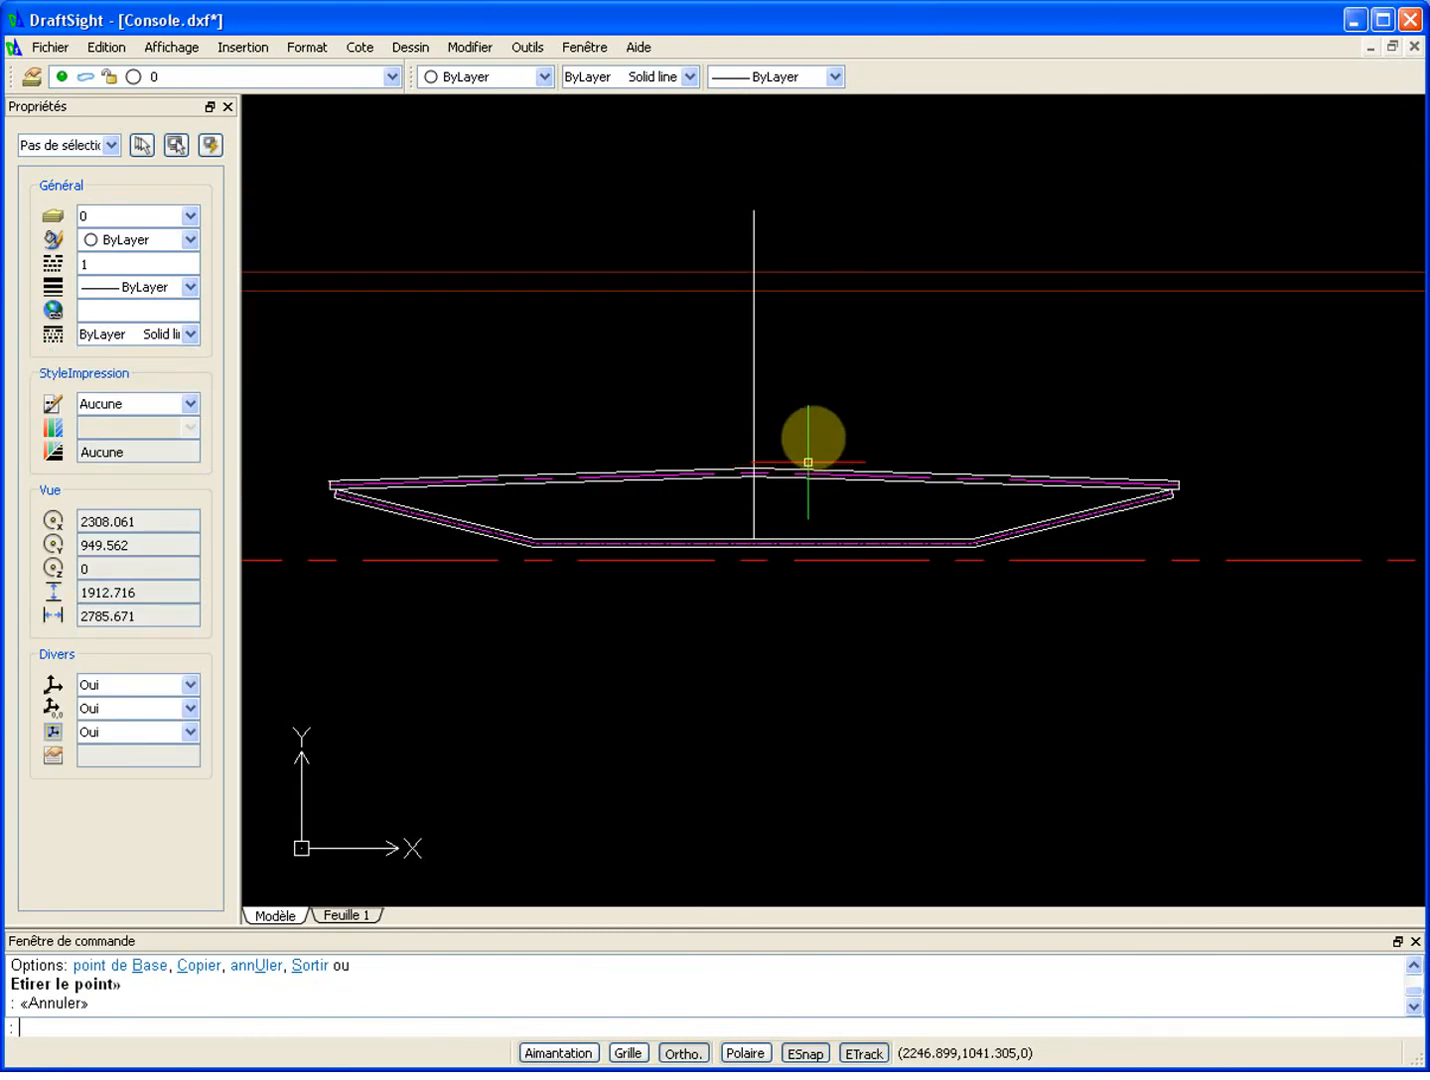
pyautogui.click(754, 425)
pyautogui.press('Delete')
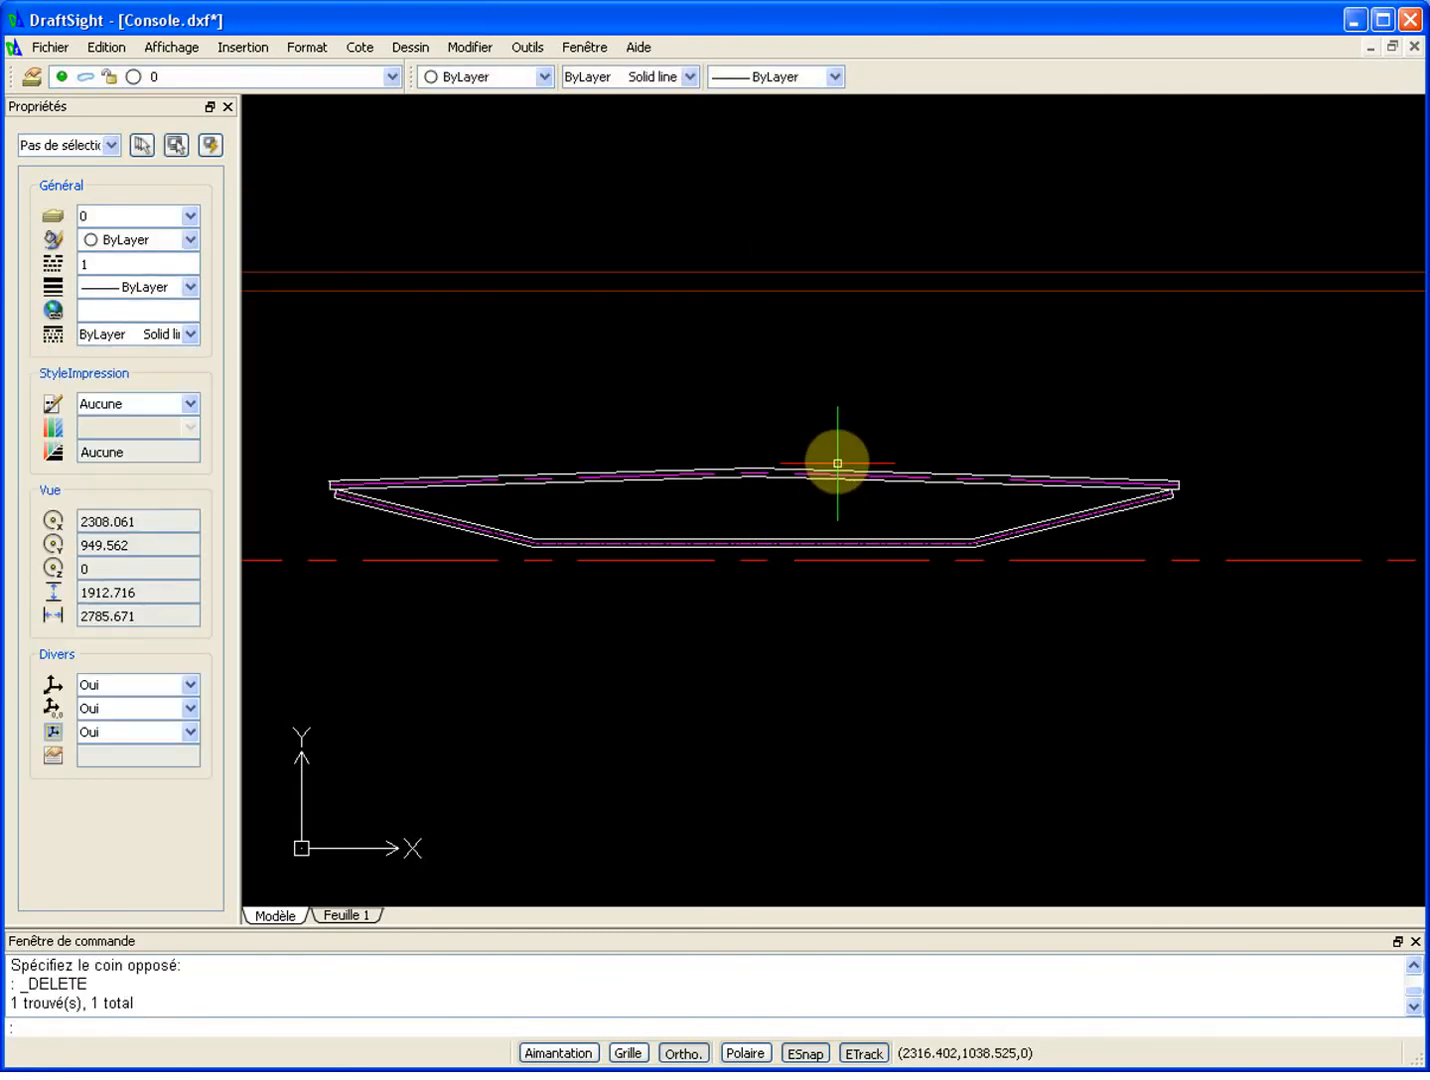
# Step: Move the peaked profile block straight up, clear of the bent profile, to just below the lower brown horizontal line
pyautogui.write('d')
pyautogui.press('Return')
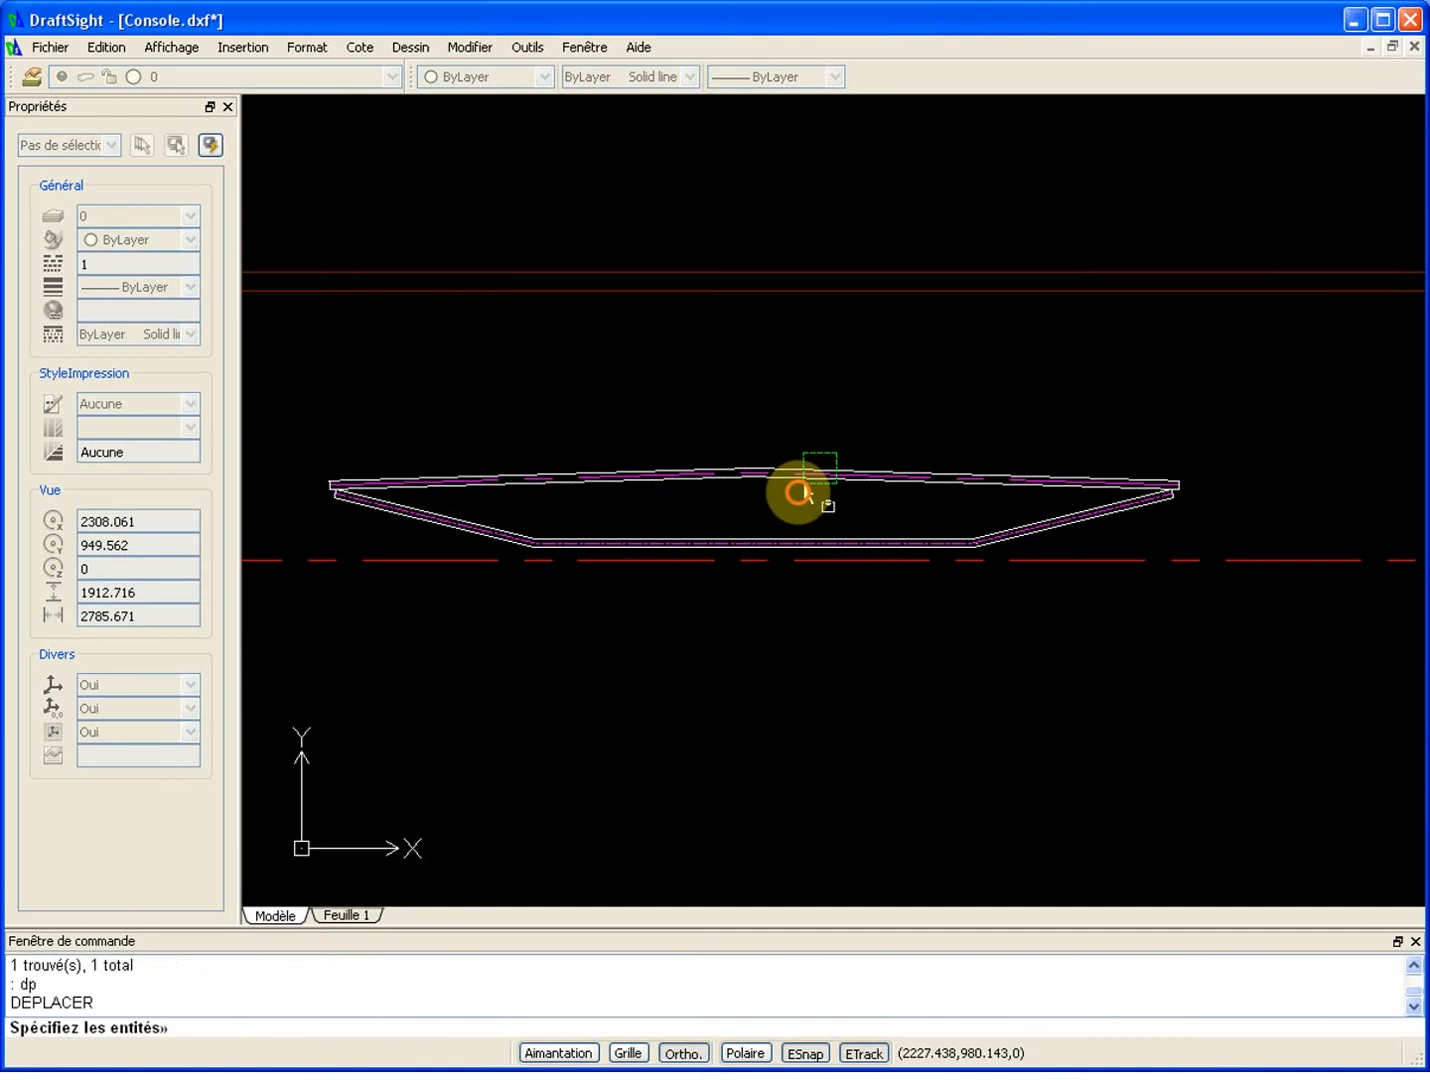
pyautogui.click(800, 478)
pyautogui.press('Return')
pyautogui.click(853, 511)
pyautogui.click(894, 365)
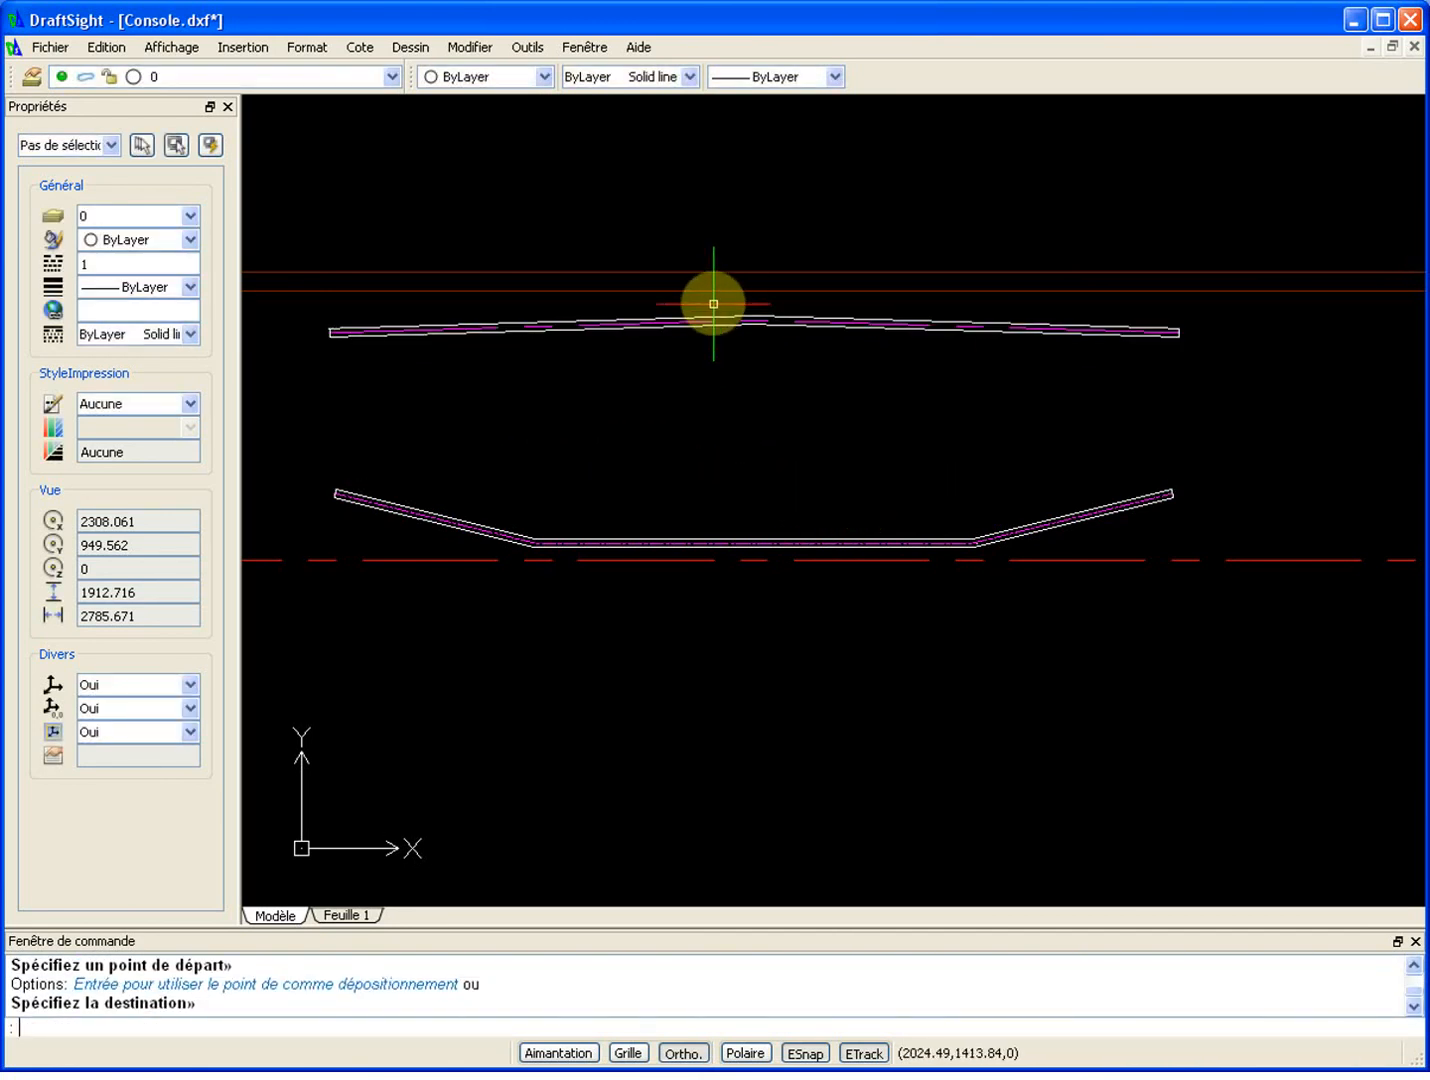
pyautogui.scroll(5, 738, 306)
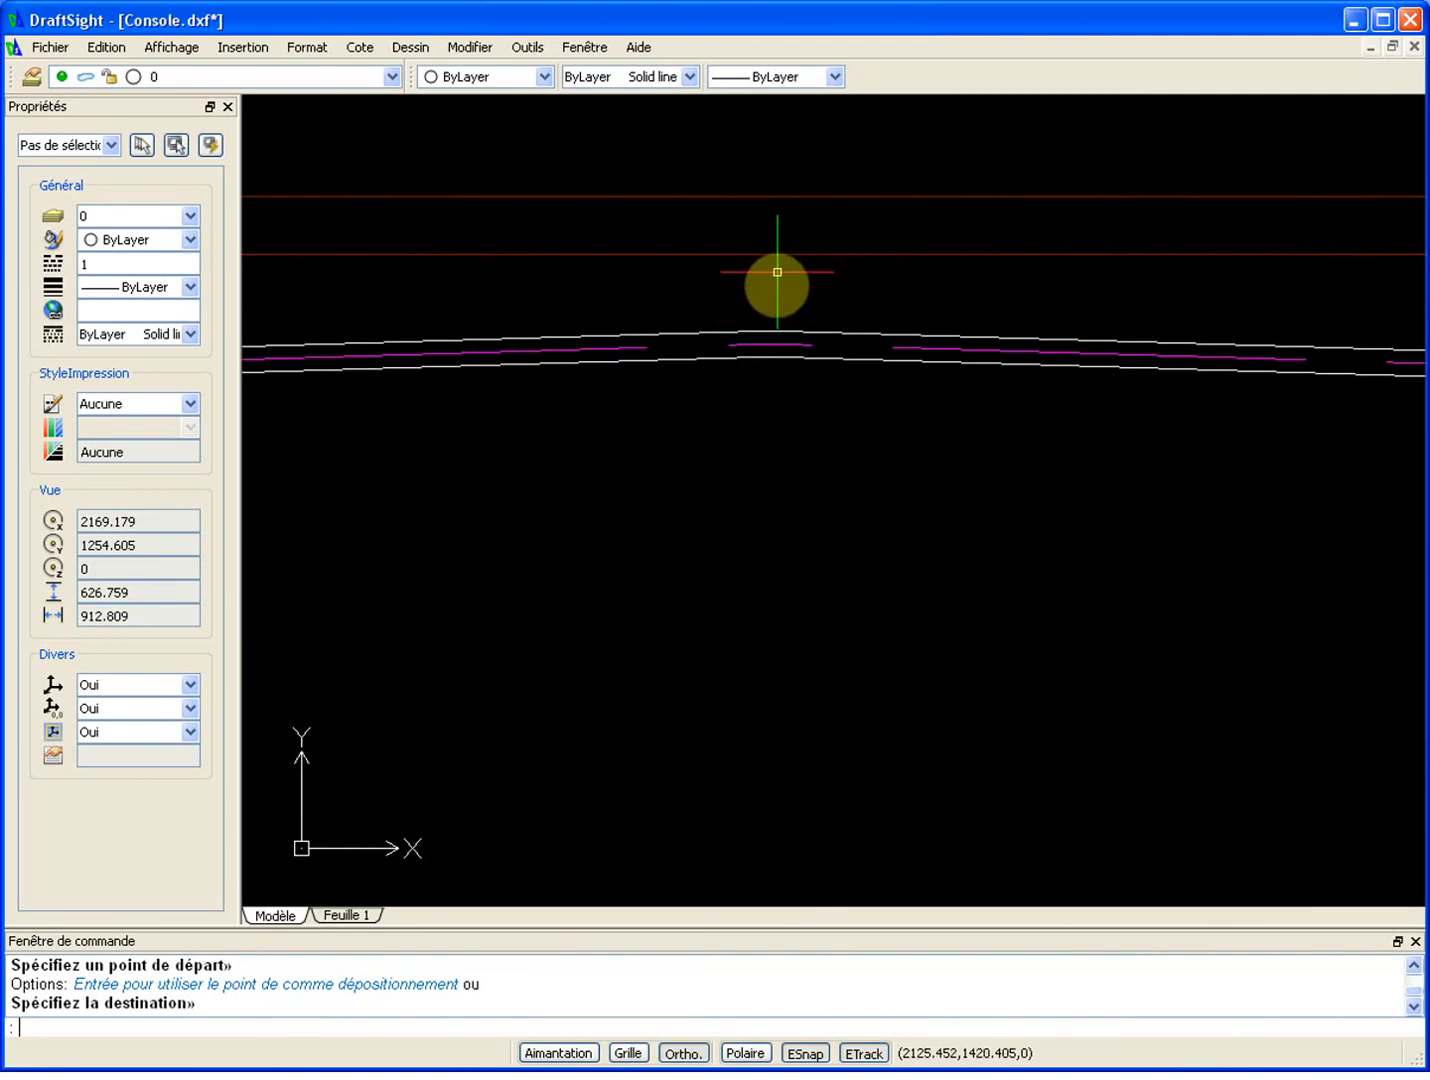
pyautogui.scroll(-6, 768, 290)
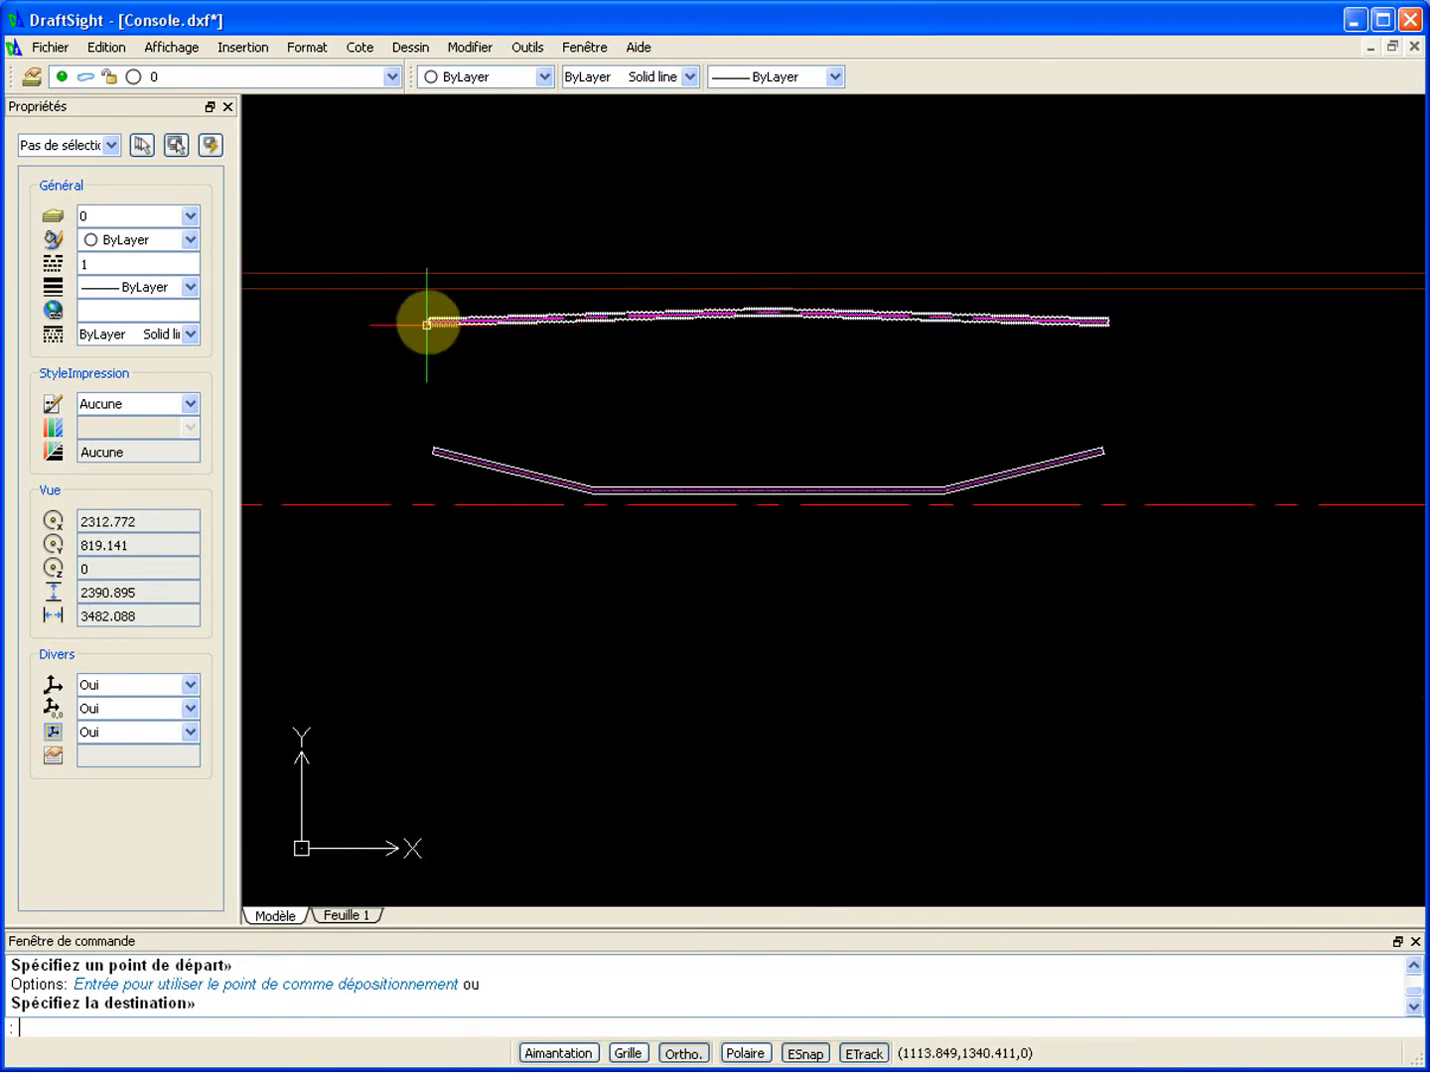
pyautogui.scroll(9, 773, 293)
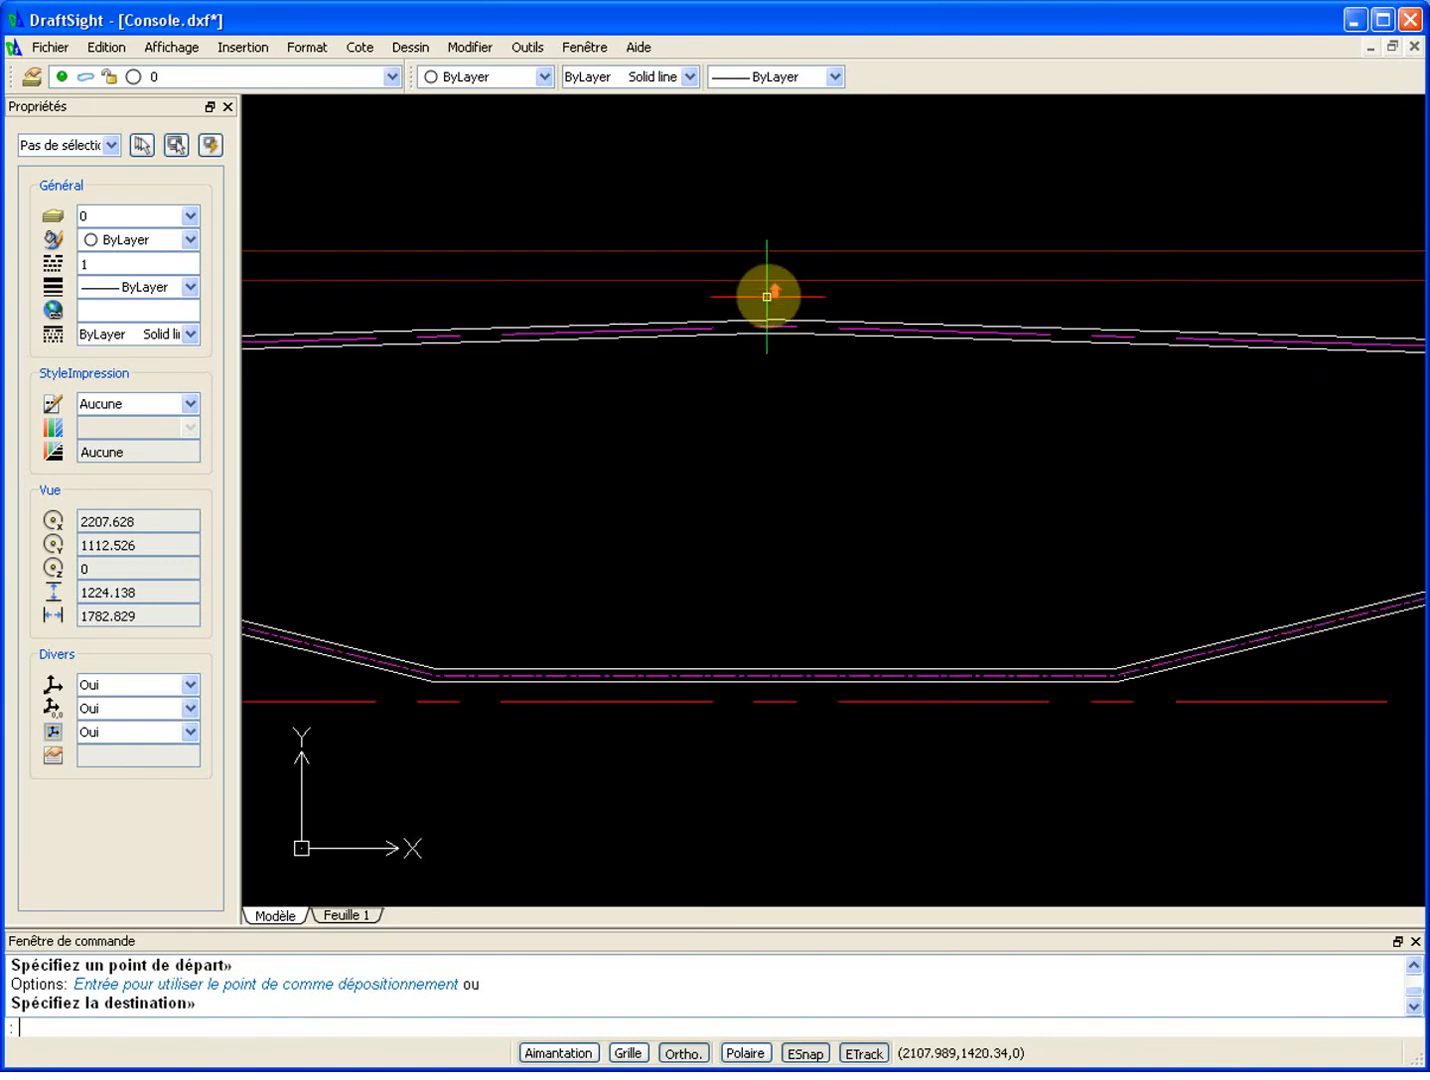
pyautogui.scroll(-2, 797, 297)
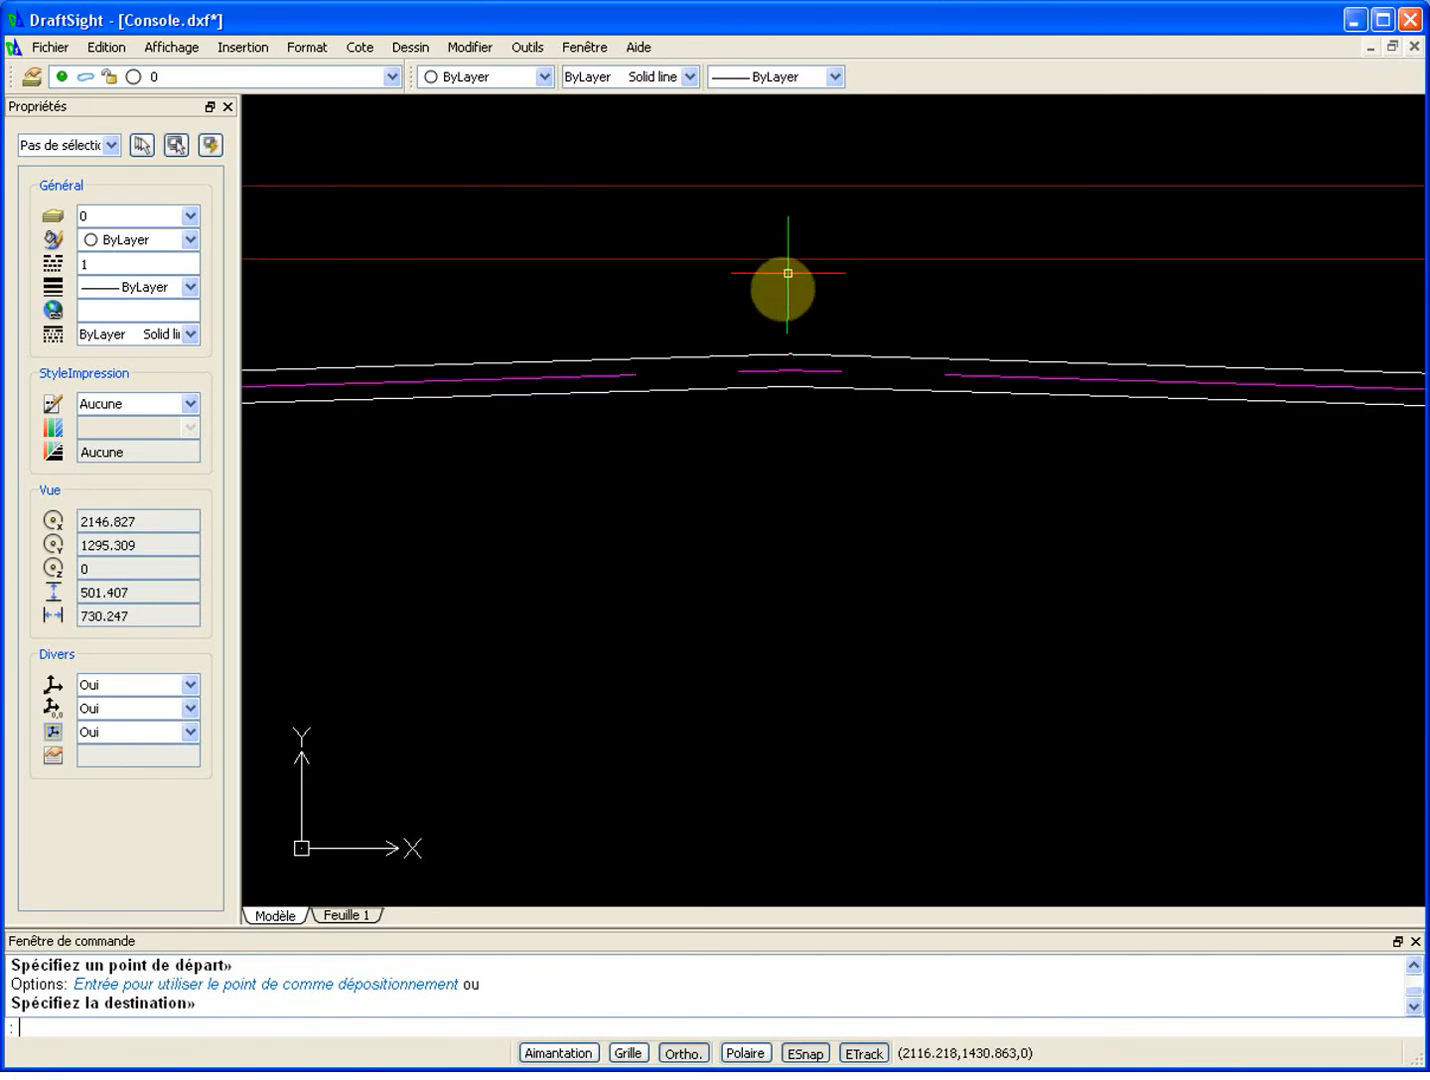